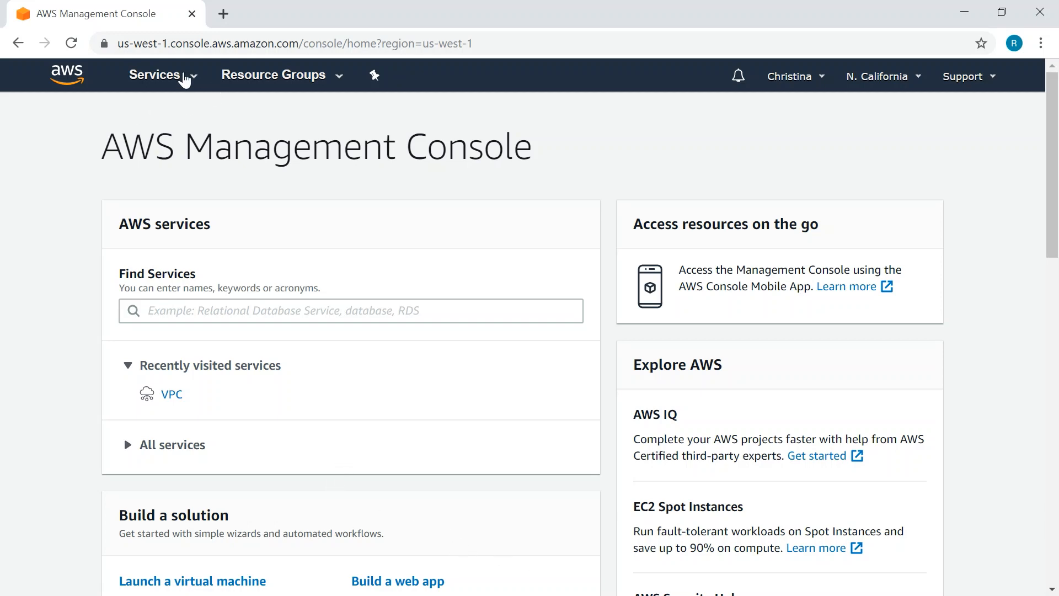
Open the VPC service from the Networking & Content Delivery group of AWS services
click(184, 81)
scroll(315, 378, down, 9)
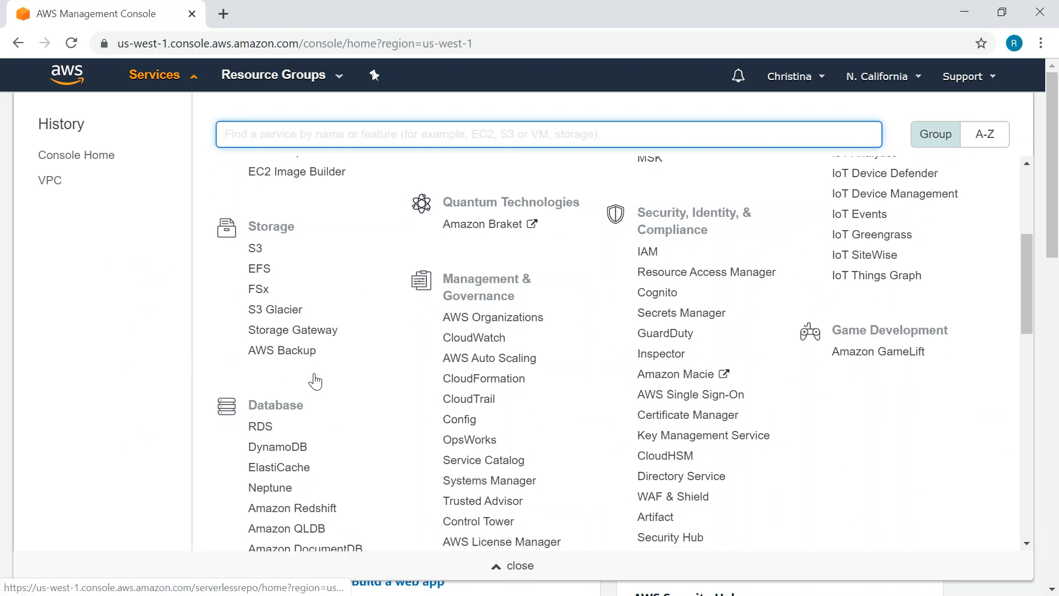
scroll(316, 381, down, 5)
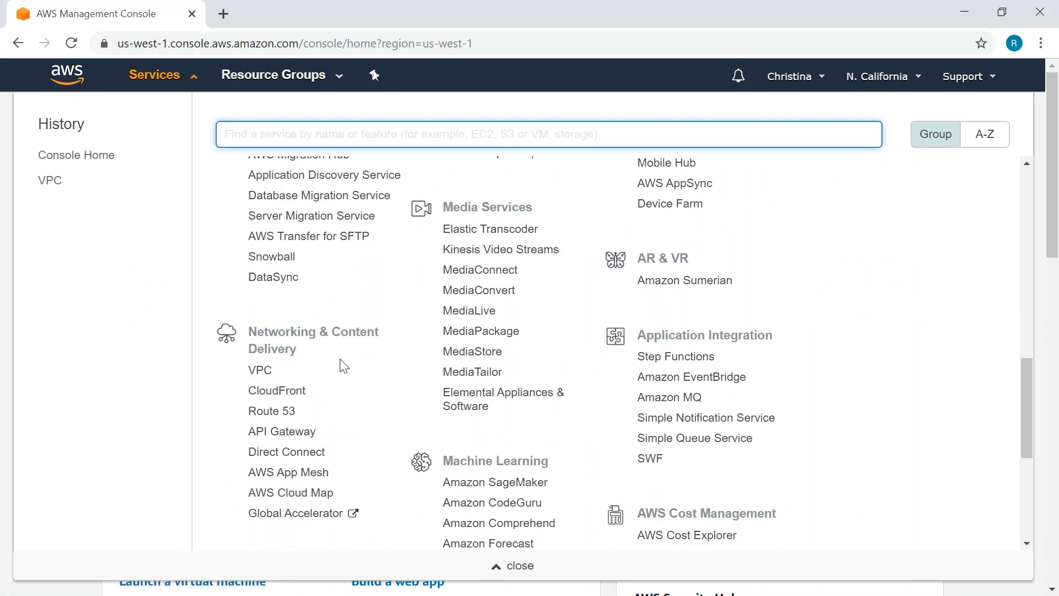
click(260, 370)
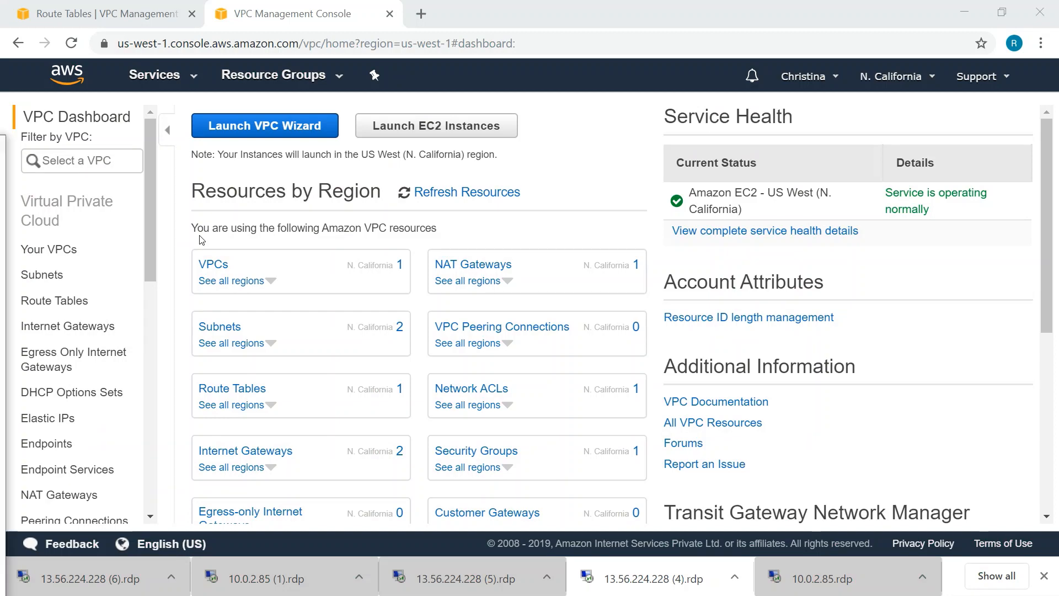
Switch to Photos and examine the VPC network diagram with its public and private subnets, then return to the VPC dashboard
drag(0, 140, 870, 9)
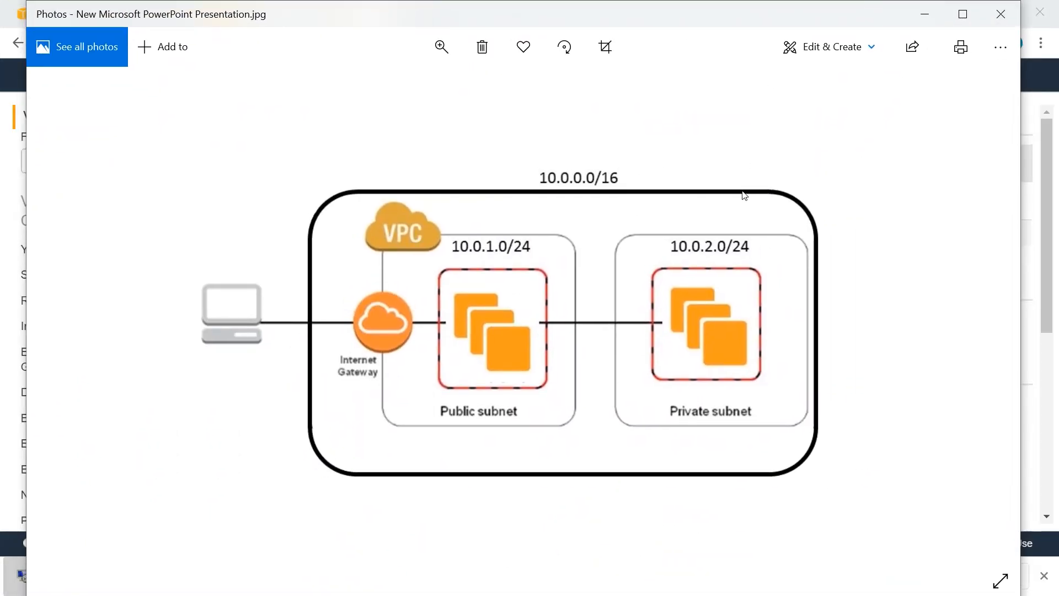
click(961, 19)
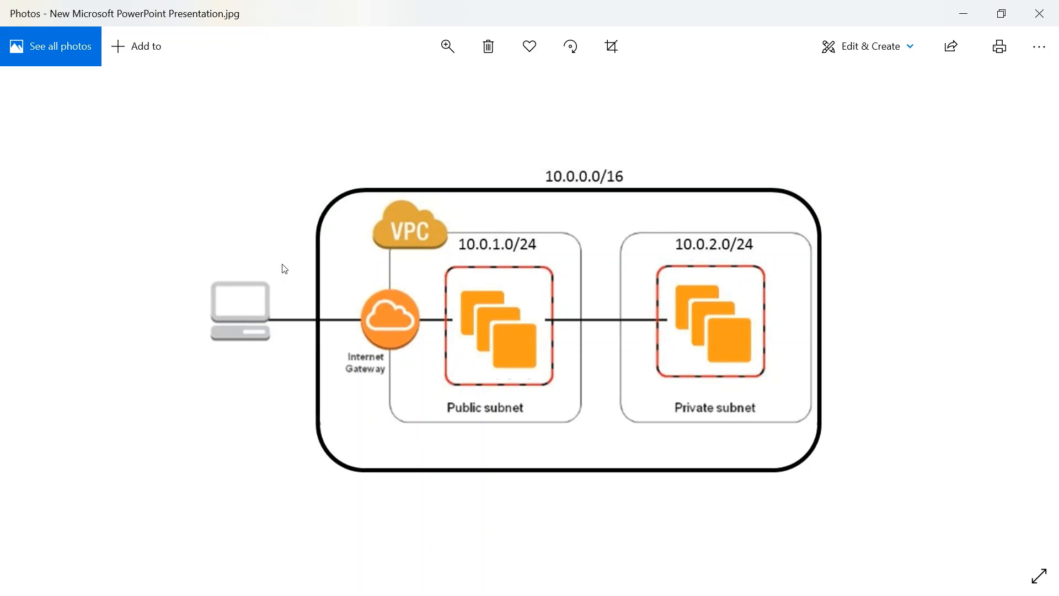
click(970, 17)
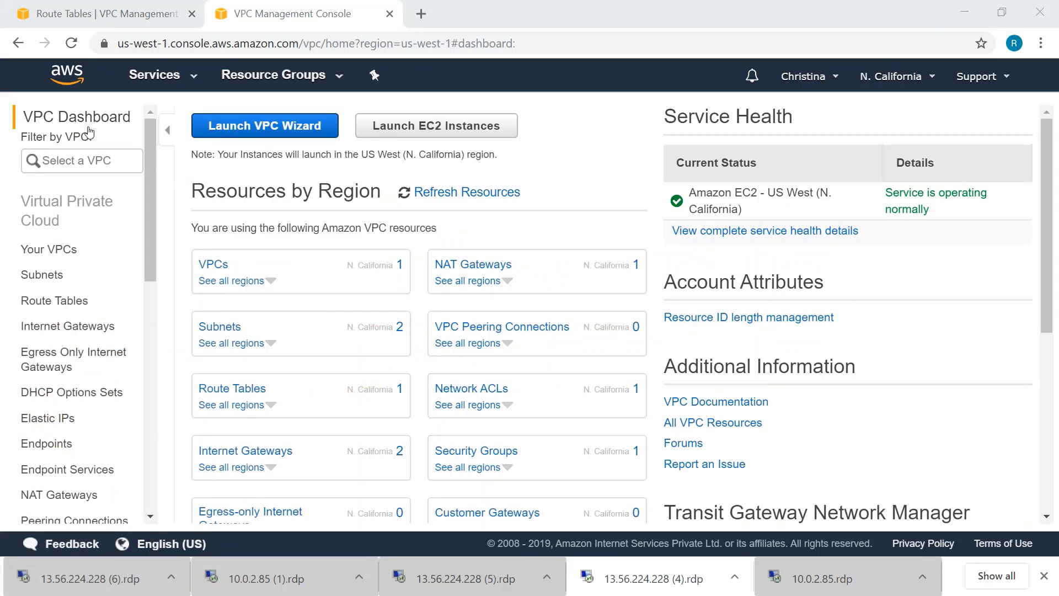
click(270, 137)
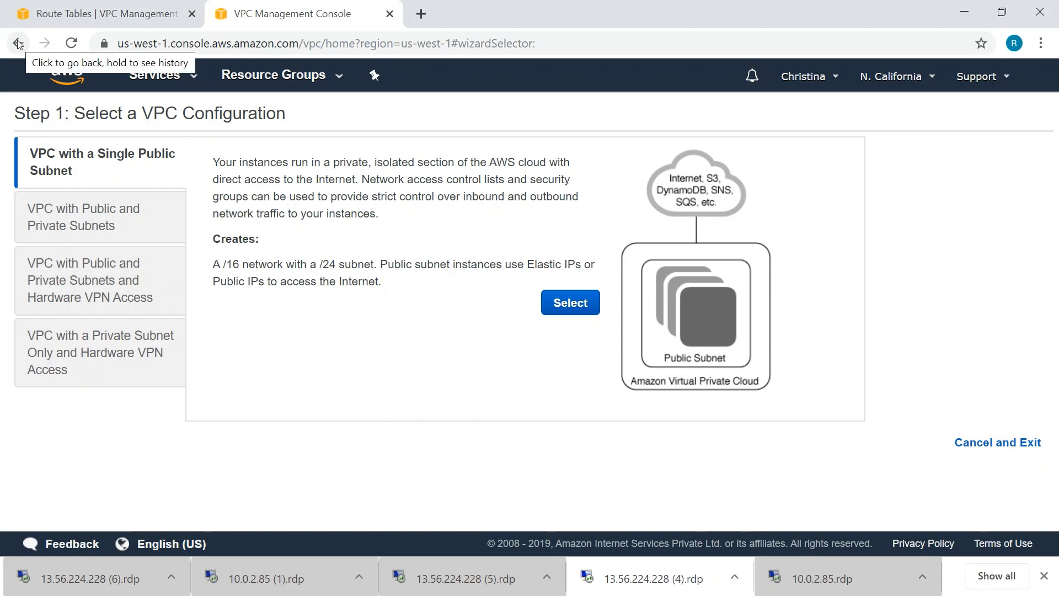
click(163, 80)
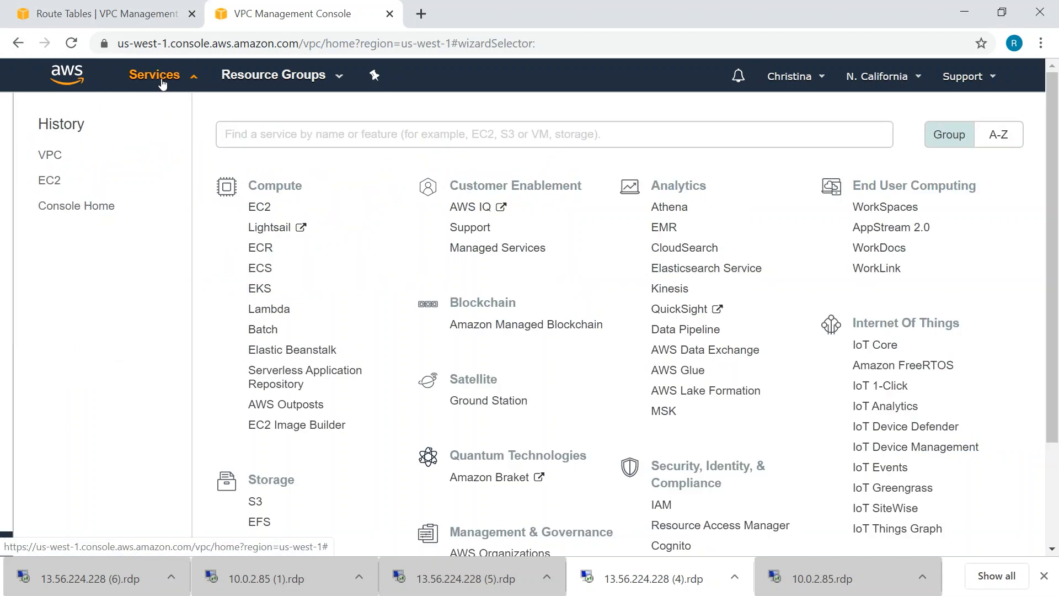
click(52, 154)
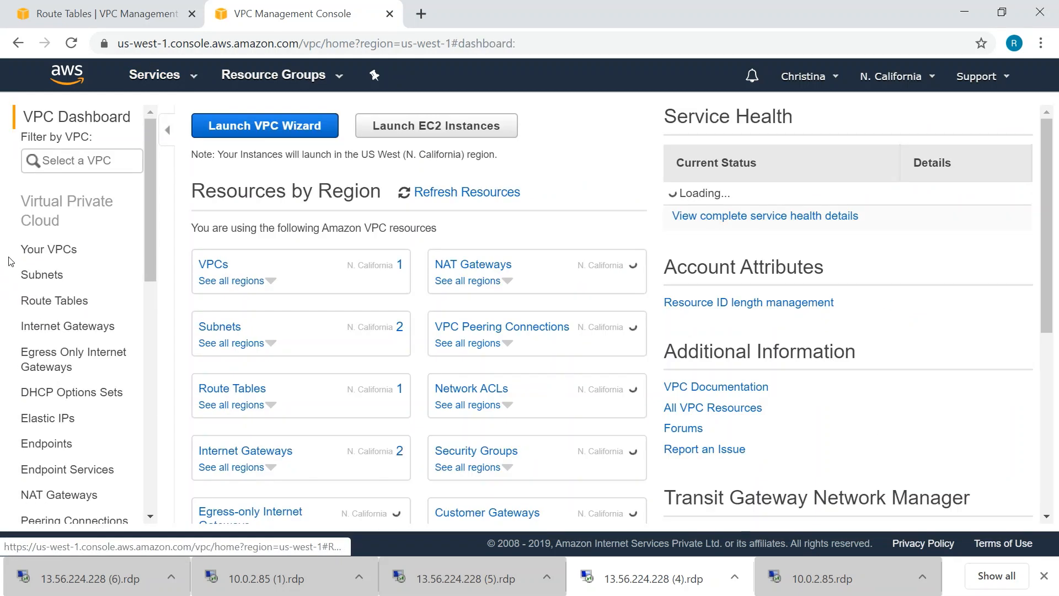
Create a VPC named myfirstvpc with the IPv4 CIDR block 192.168.0.0/16
click(41, 248)
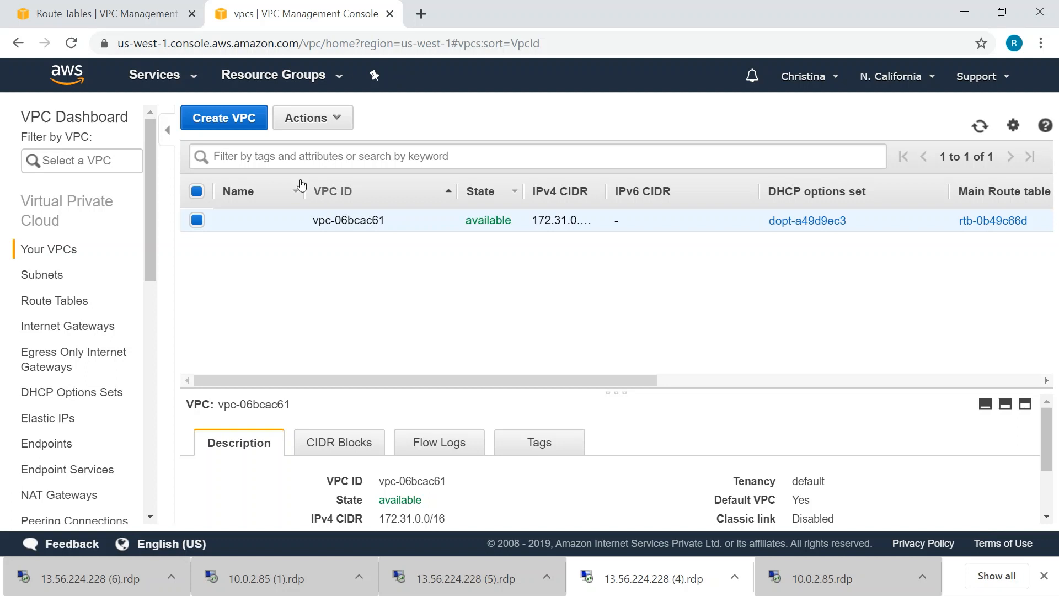
click(229, 124)
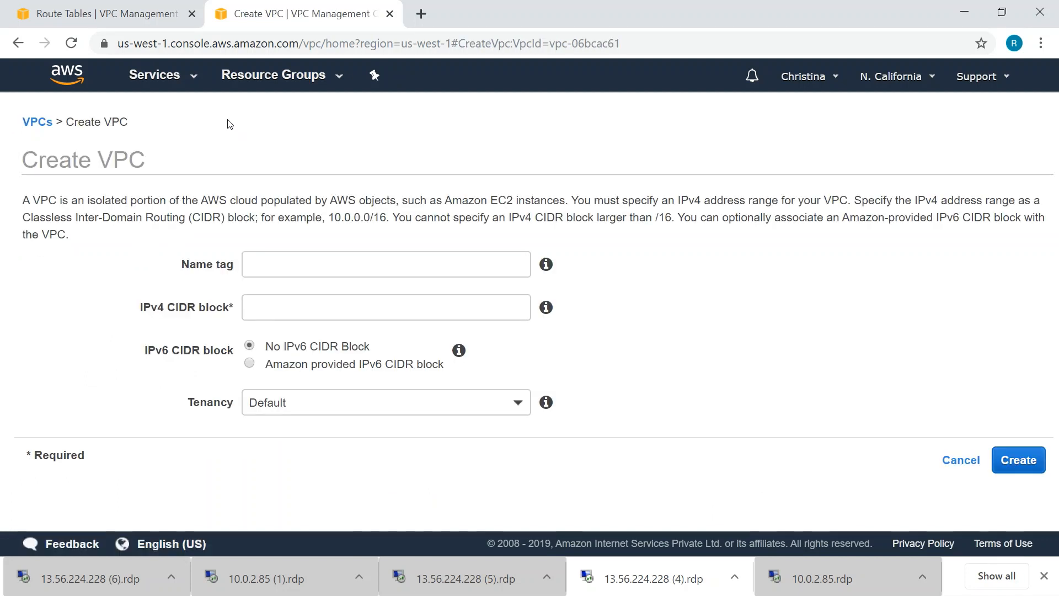
click(306, 266)
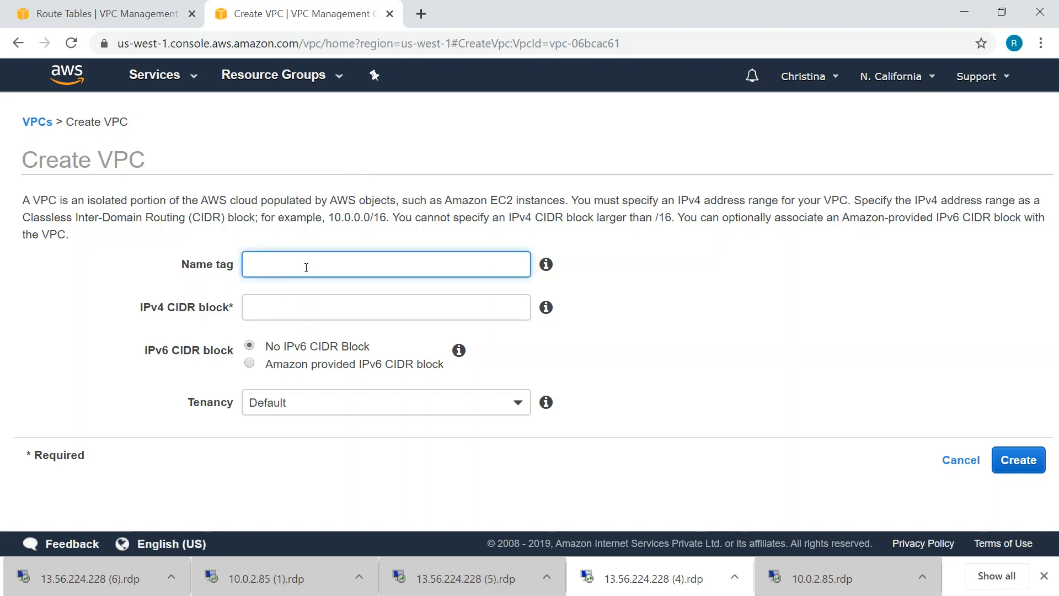
text(my)
text(v)
text(firstvp)
text(c)
click(293, 310)
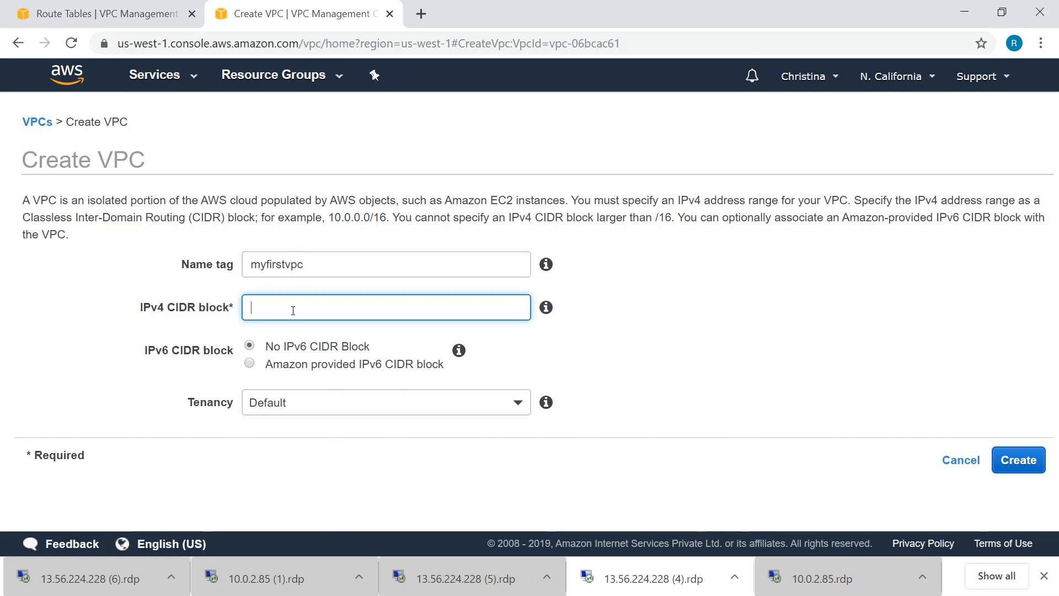
text(192.168.0.0/16)
click(1018, 459)
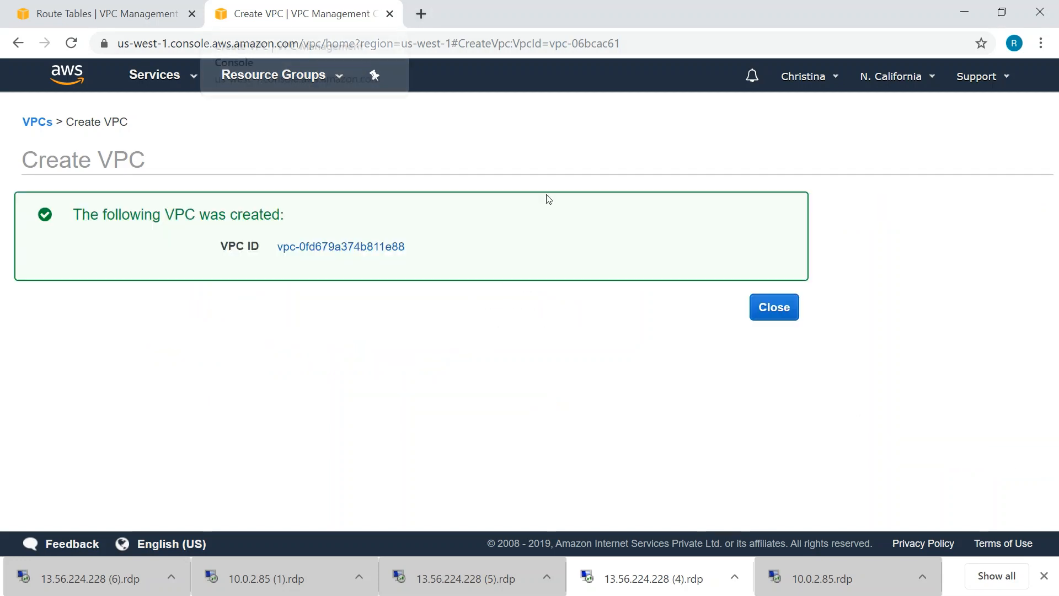
click(787, 318)
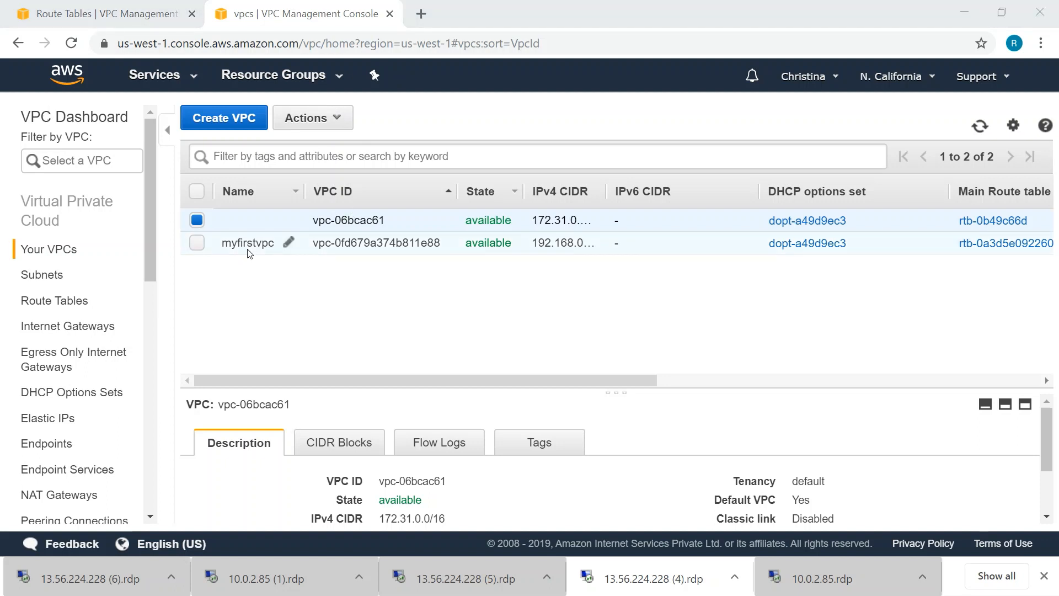
Create a subnet named publicsubnet in myfirstvpc with the IPv4 CIDR block 192.168.10.0/24
click(37, 278)
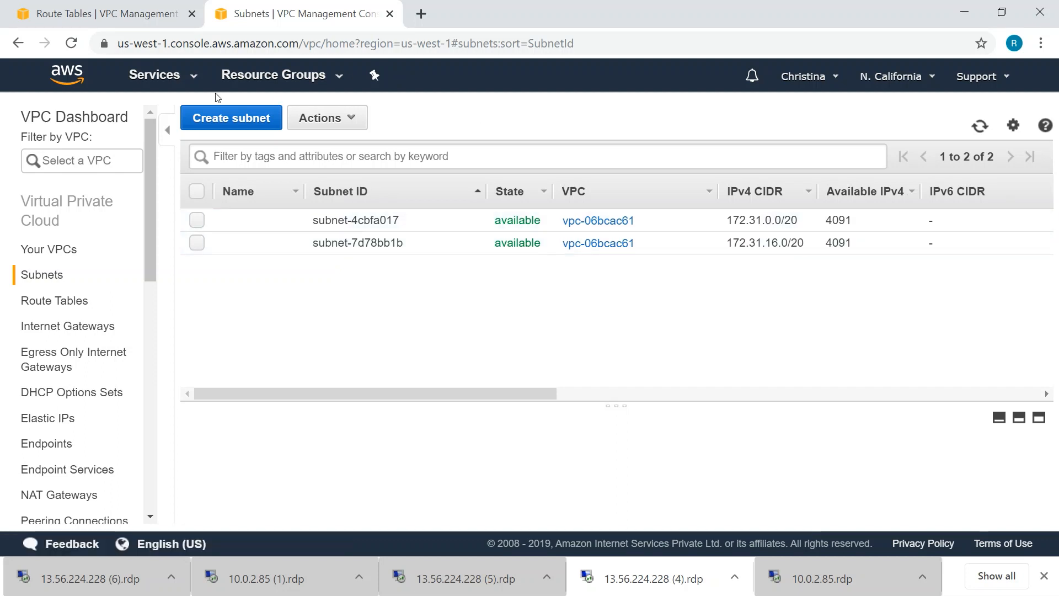
click(214, 120)
click(326, 257)
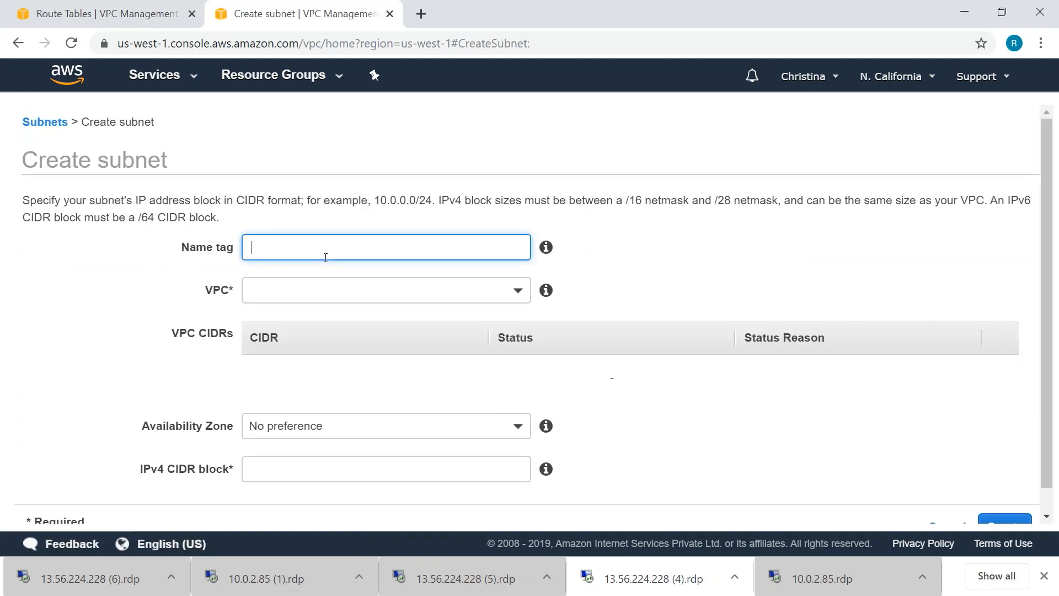
text(publicsubnet)
click(320, 289)
click(305, 367)
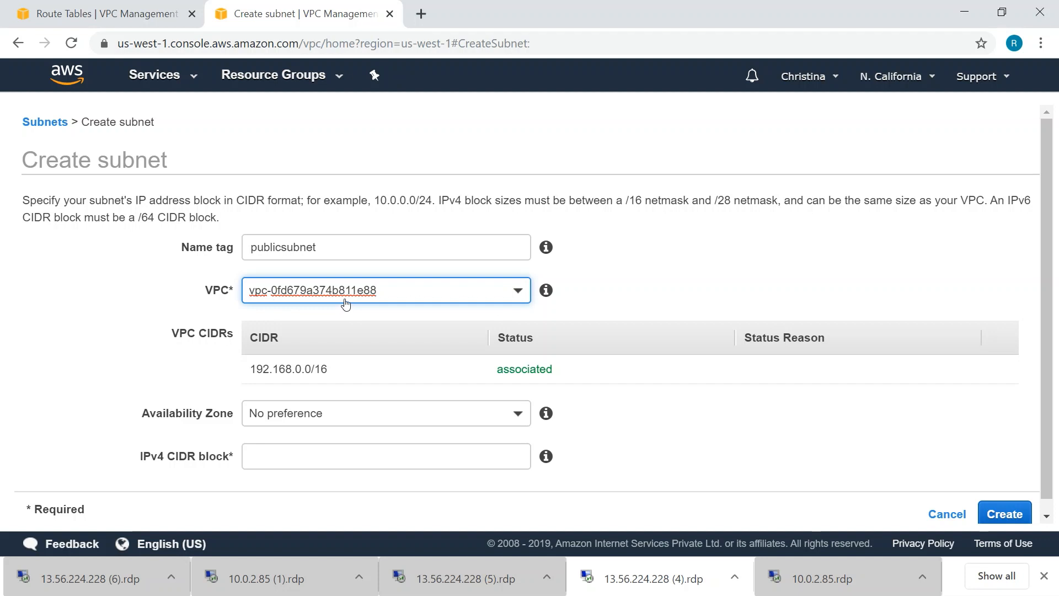
click(514, 291)
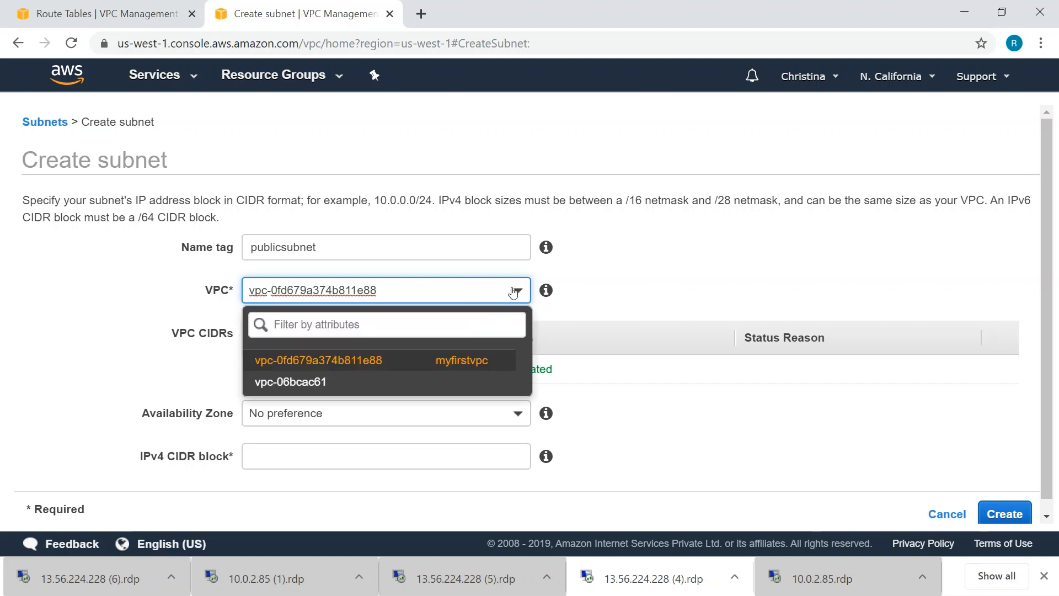
click(375, 364)
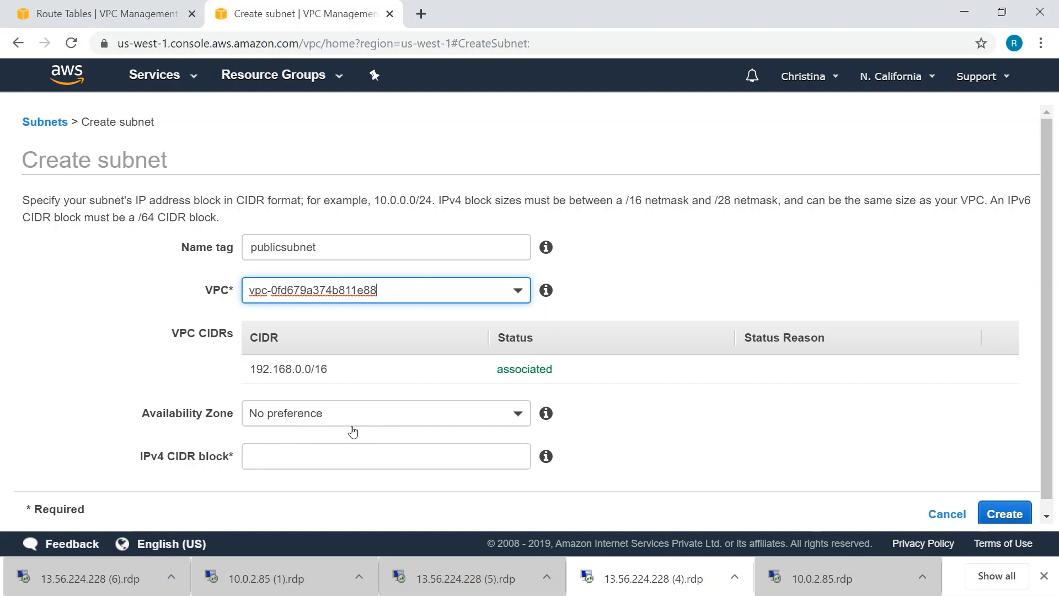
click(307, 464)
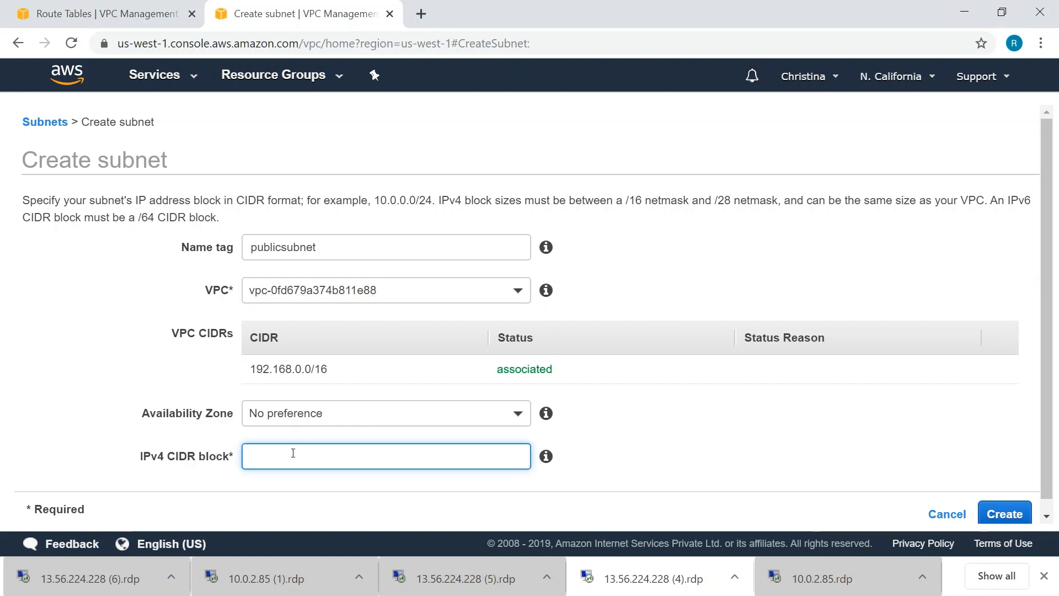
text(192.168.10.0/24)
click(1023, 512)
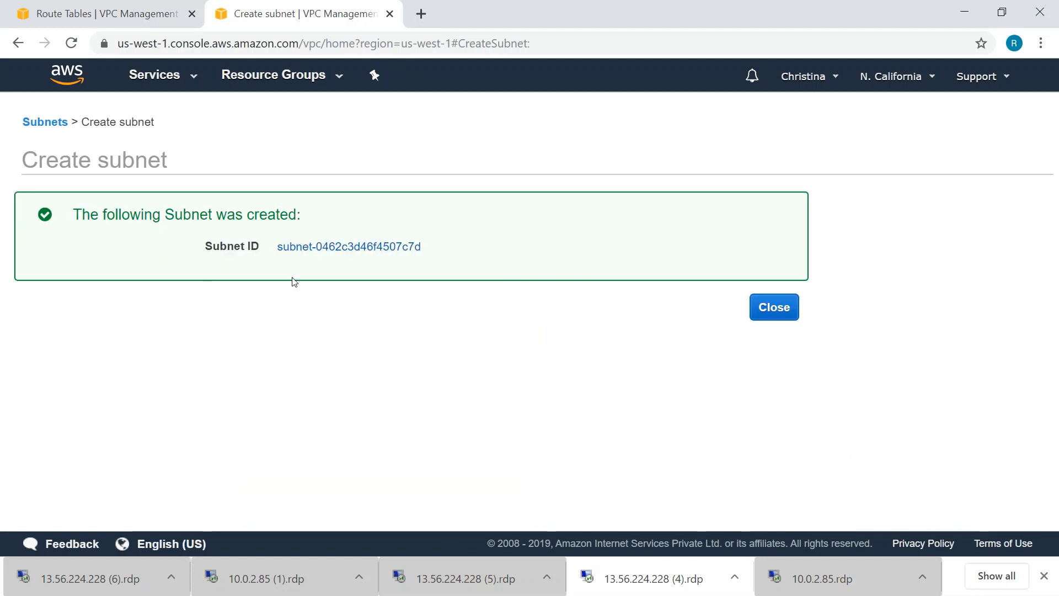
click(793, 317)
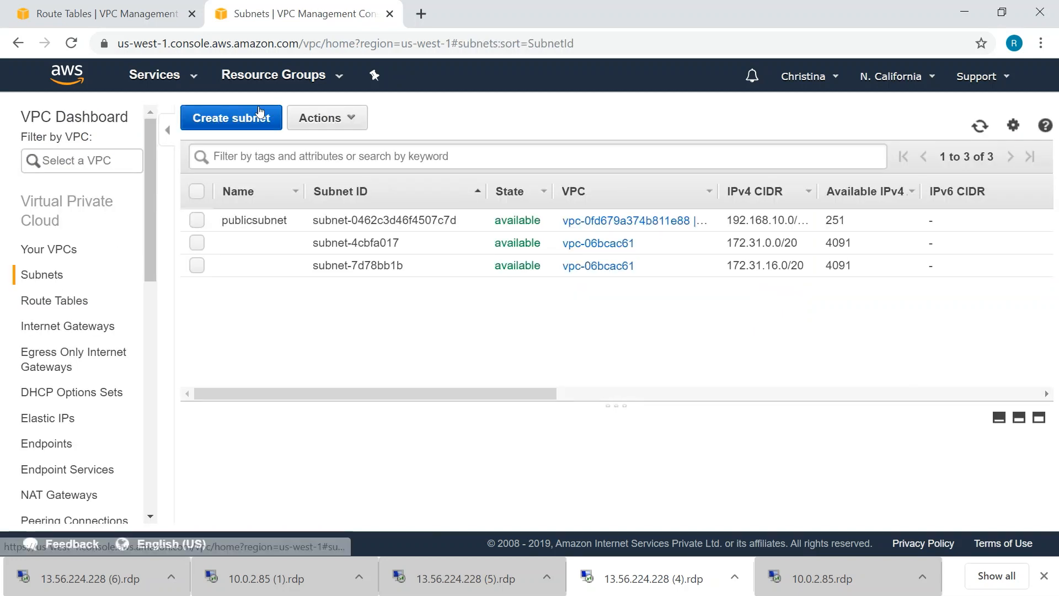
Create a subnet named privatesubnet in myfirstvpc with the IPv4 CIDR block 192.168.20.0/24
click(239, 116)
click(278, 250)
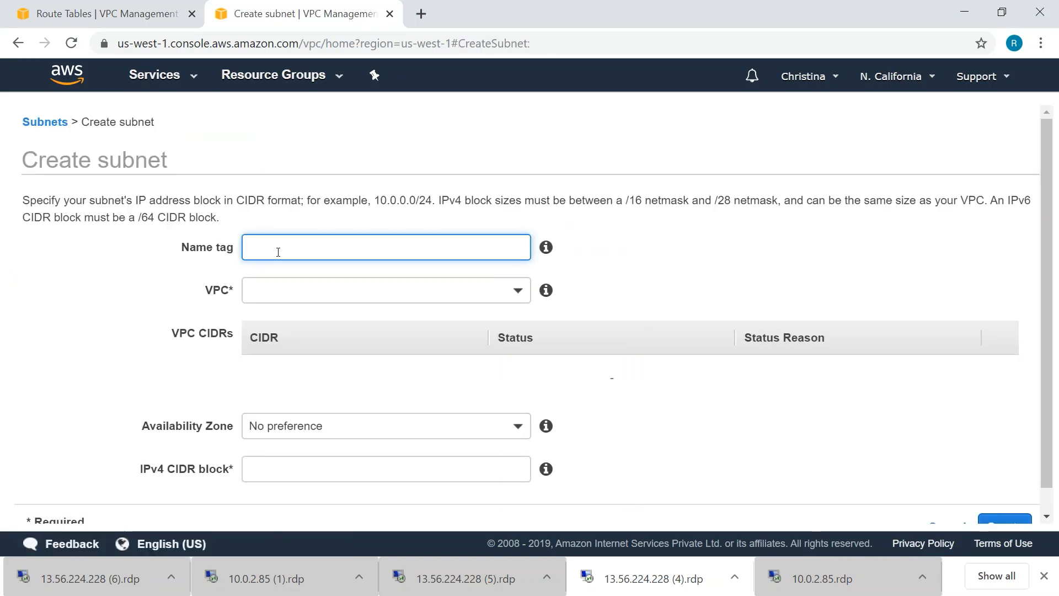
text(privatesubnet)
click(278, 303)
click(291, 360)
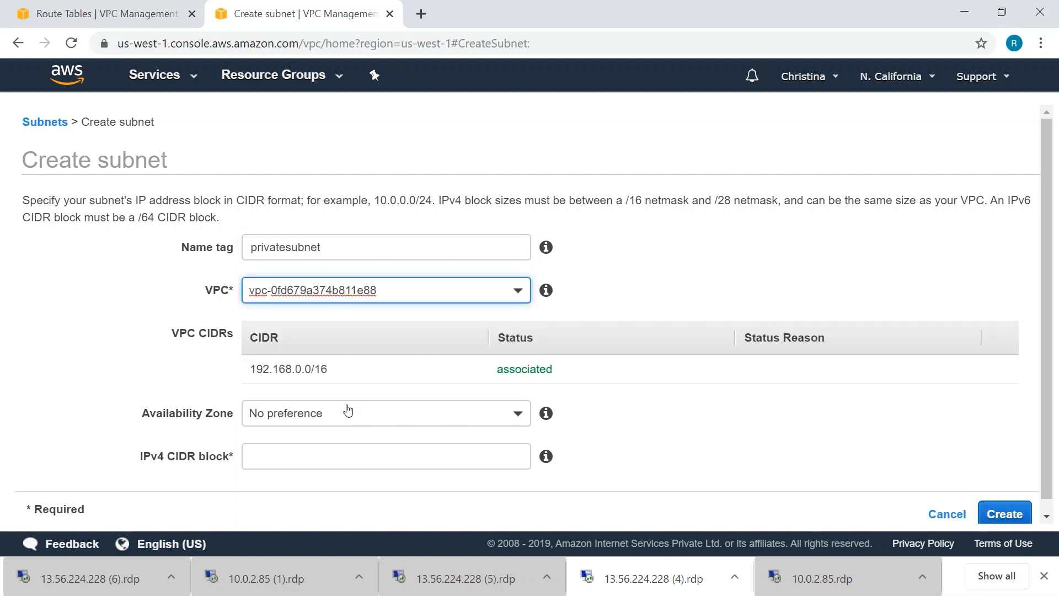
click(332, 457)
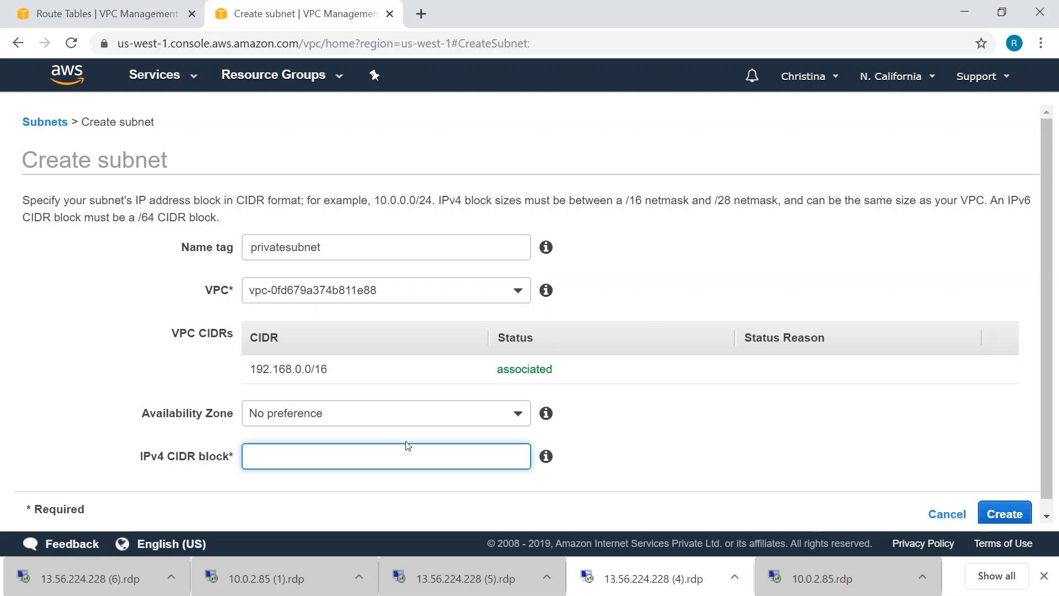
text(192.168.20.0/24)
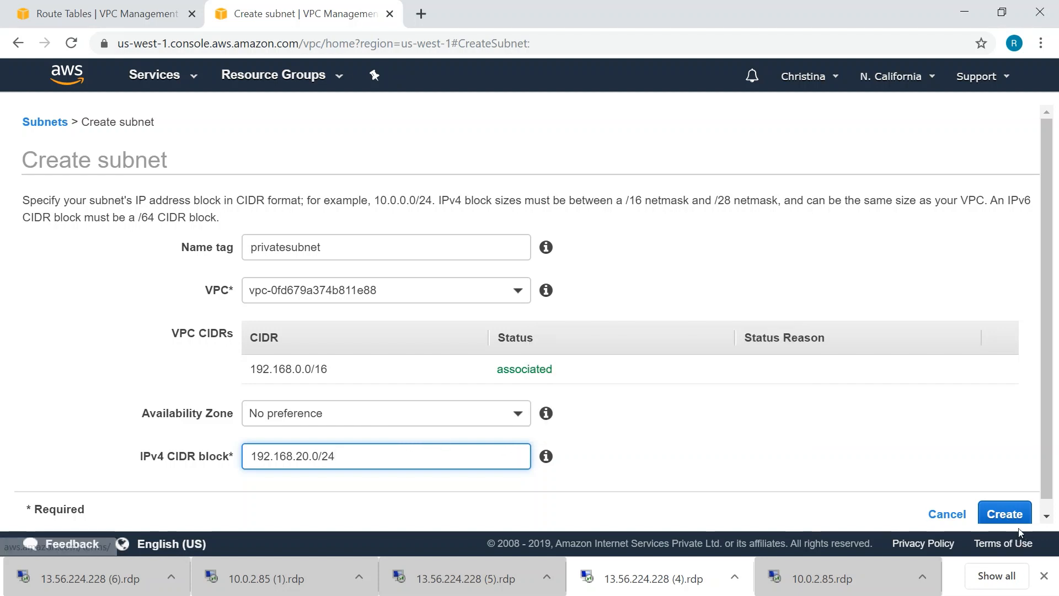
click(1012, 515)
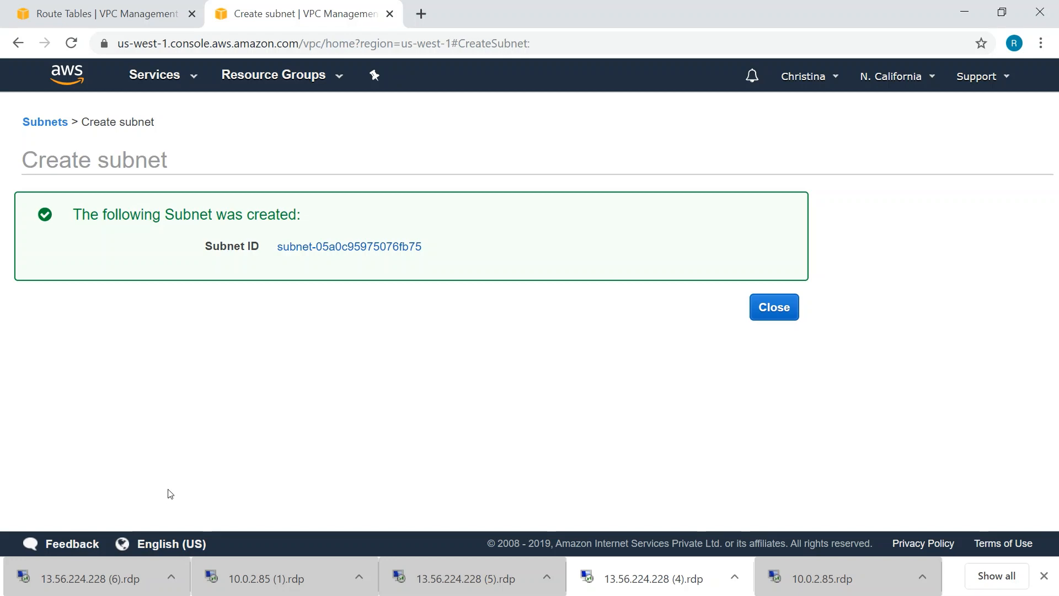
click(777, 310)
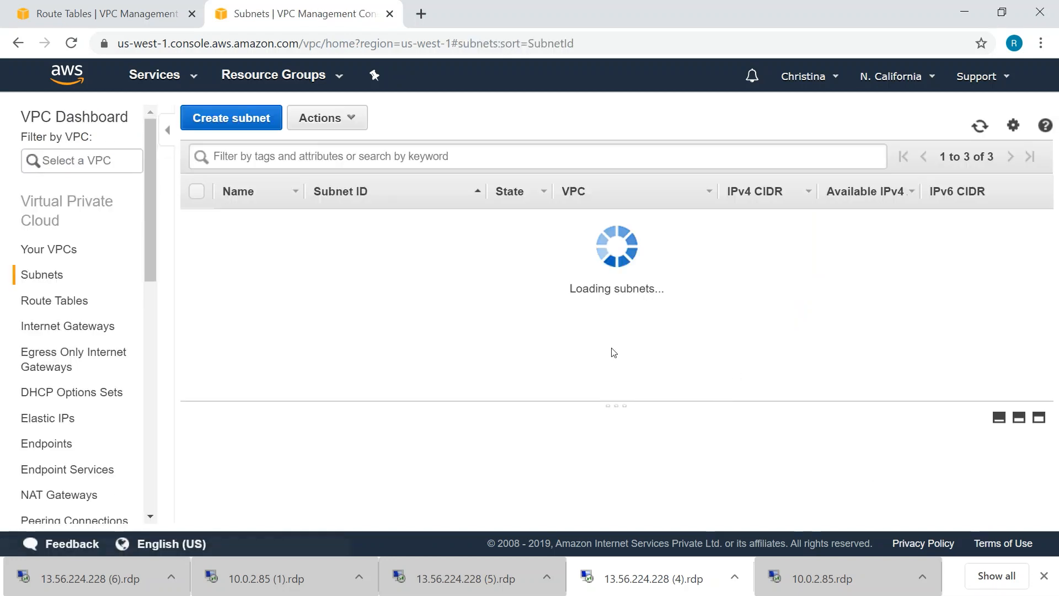
Delete the detached internet gateway MyIG
click(57, 327)
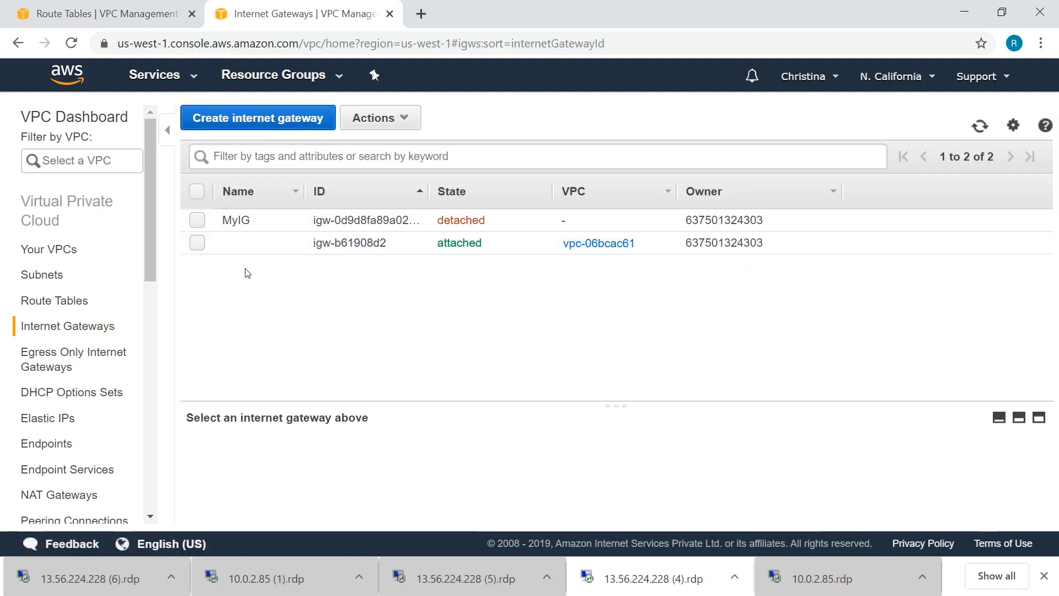
click(197, 220)
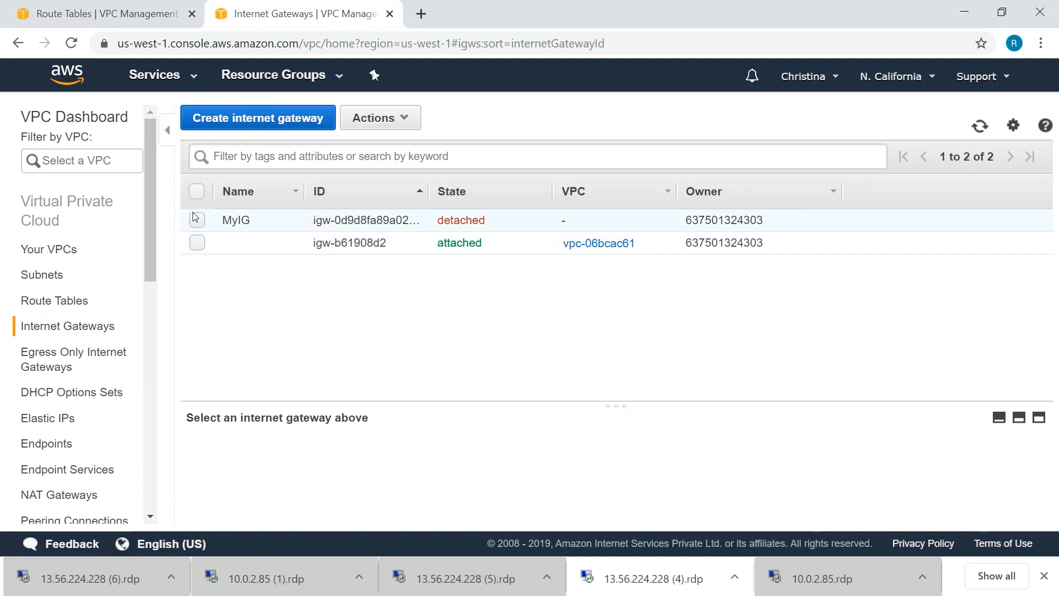
click(383, 118)
click(404, 147)
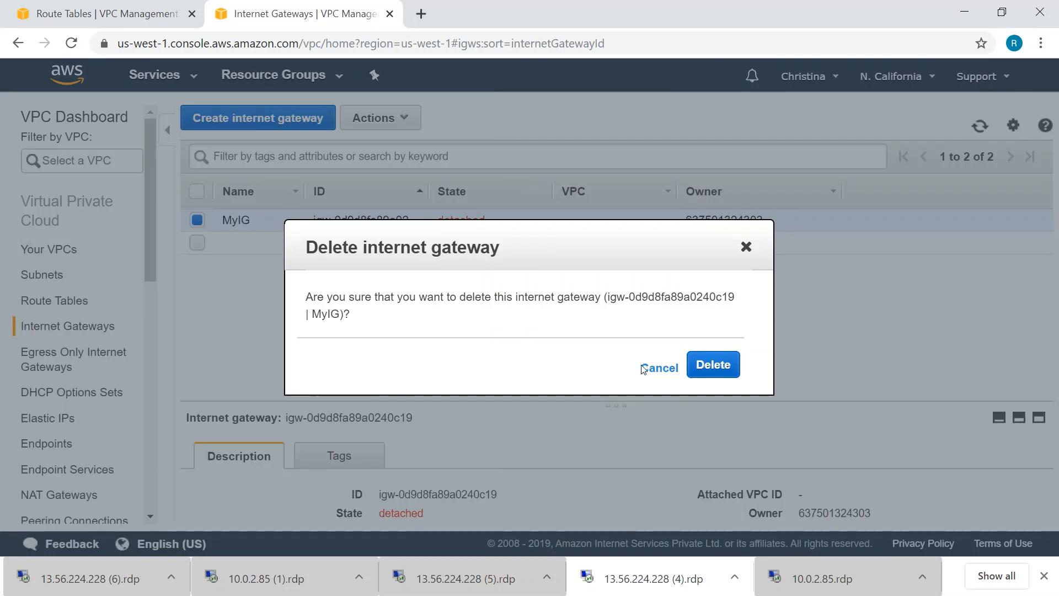
click(712, 364)
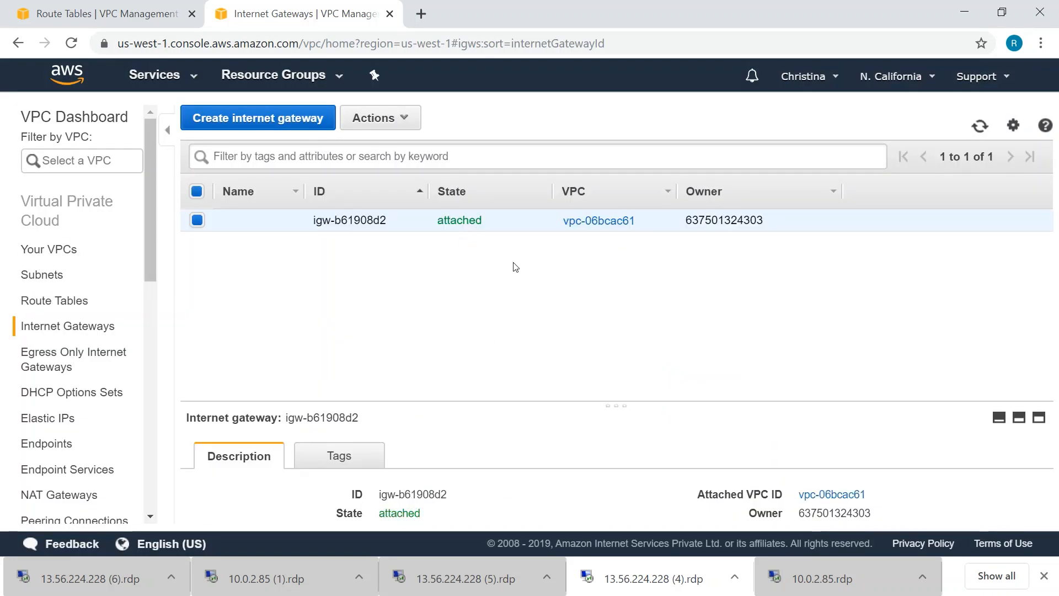
Create a new internet gateway with the name tag myigw
click(318, 125)
click(244, 230)
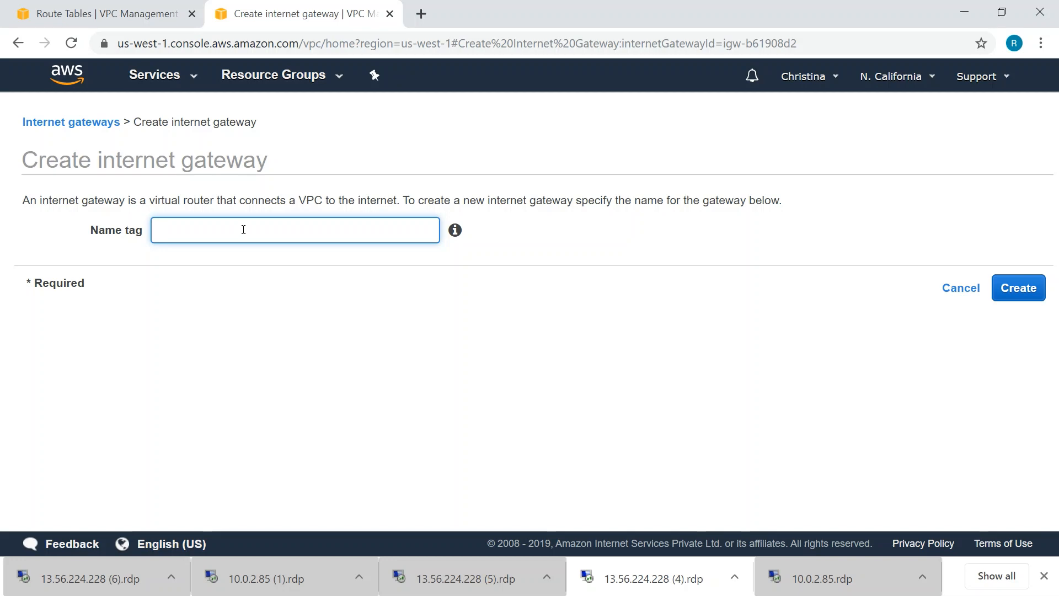
text(Igw)
key(BackSpace)
key(BackSpace)
key(BackSpace)
text(myigw)
click(1019, 288)
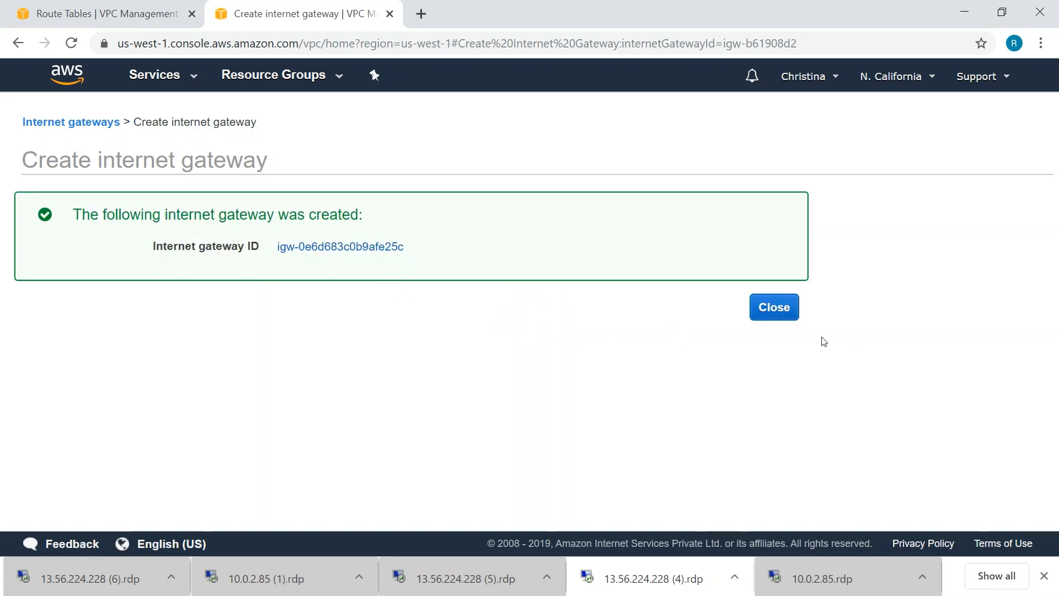
Attach the internet gateway myigw to the VPC myfirstvpc
click(774, 308)
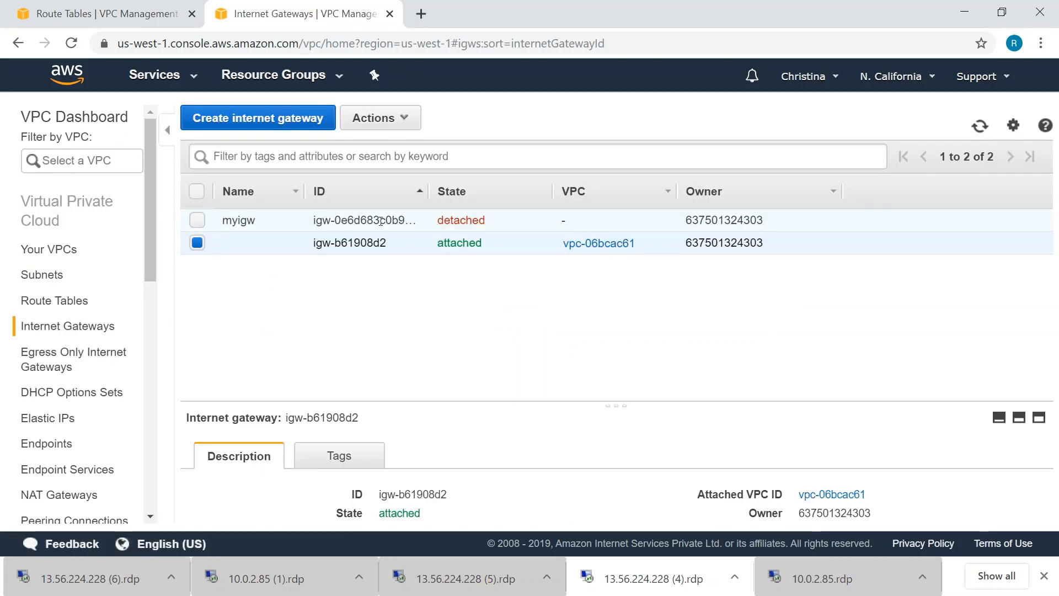
right_click(379, 221)
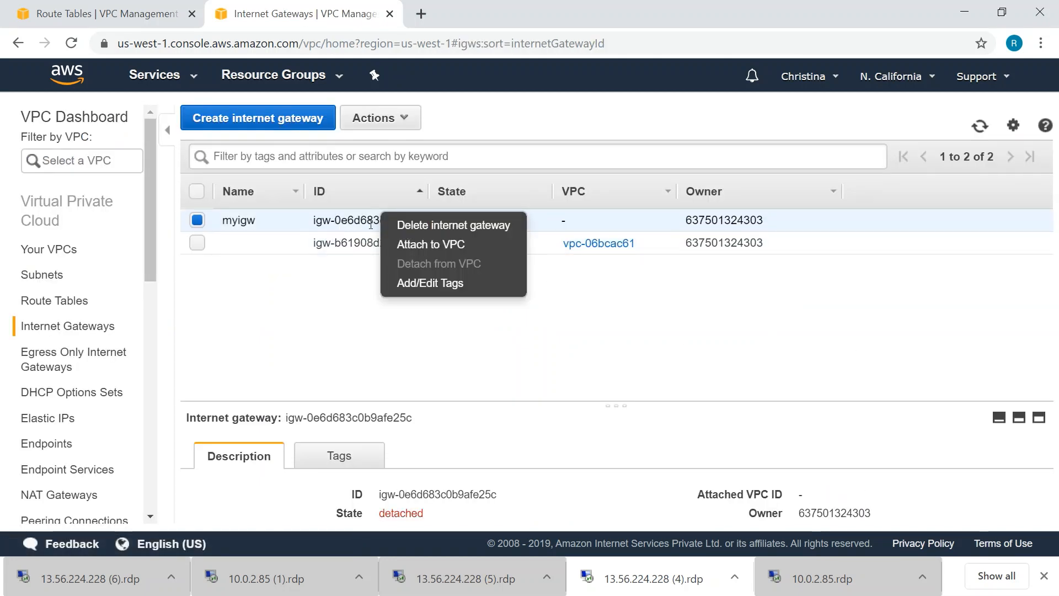
click(456, 246)
click(325, 231)
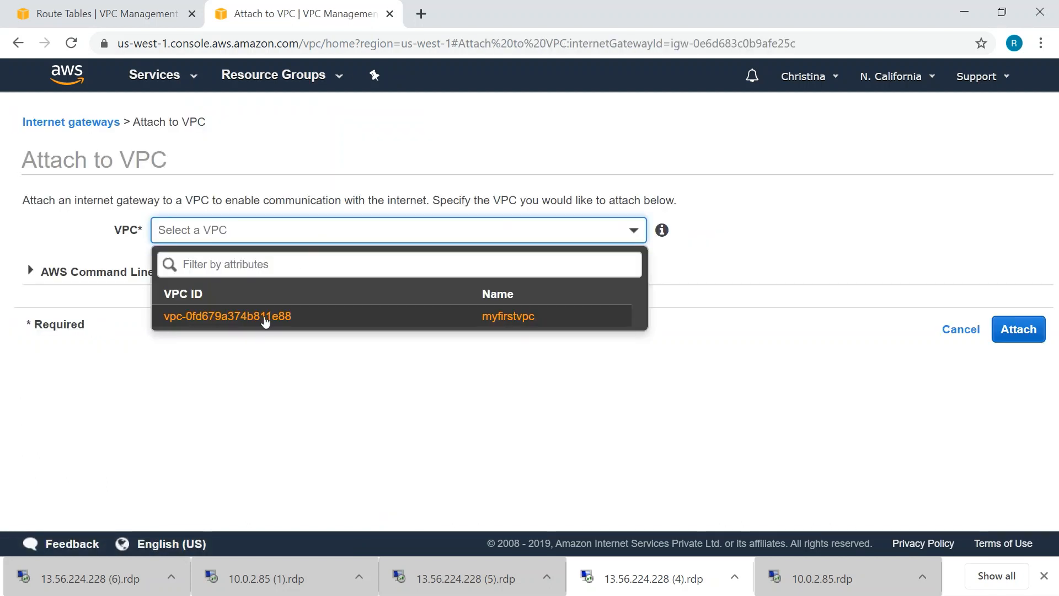
click(501, 324)
click(1018, 330)
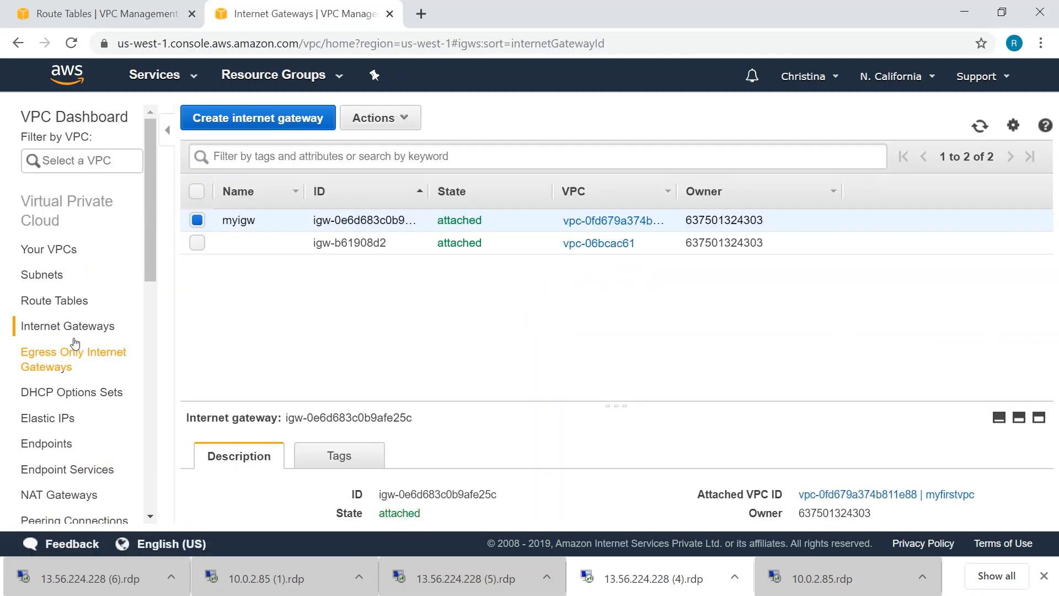
Create a route table with the name tag publicrt in the VPC myfirstvpc
click(63, 306)
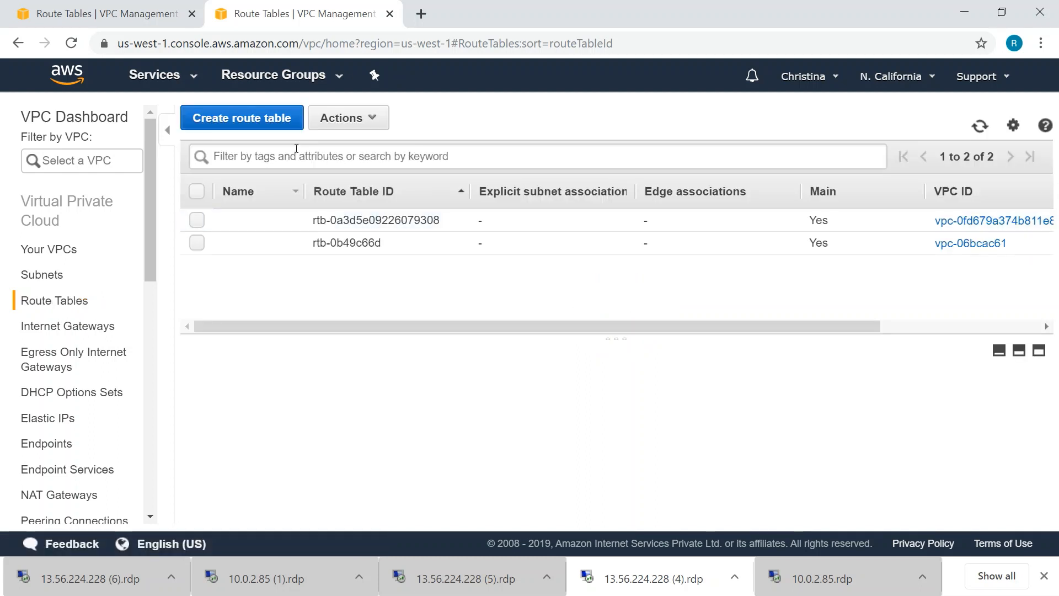
click(245, 116)
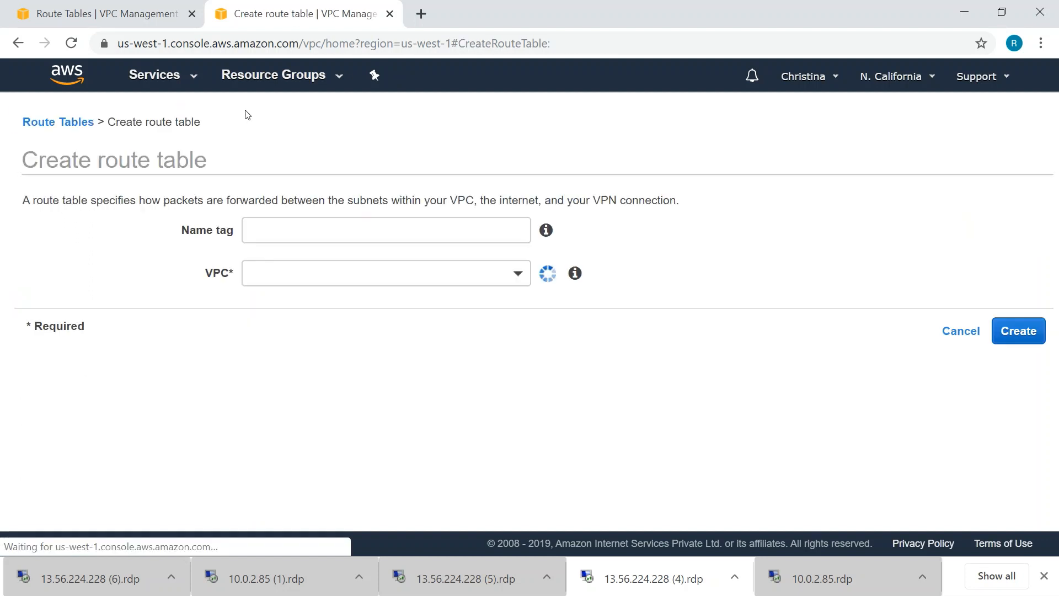
click(257, 223)
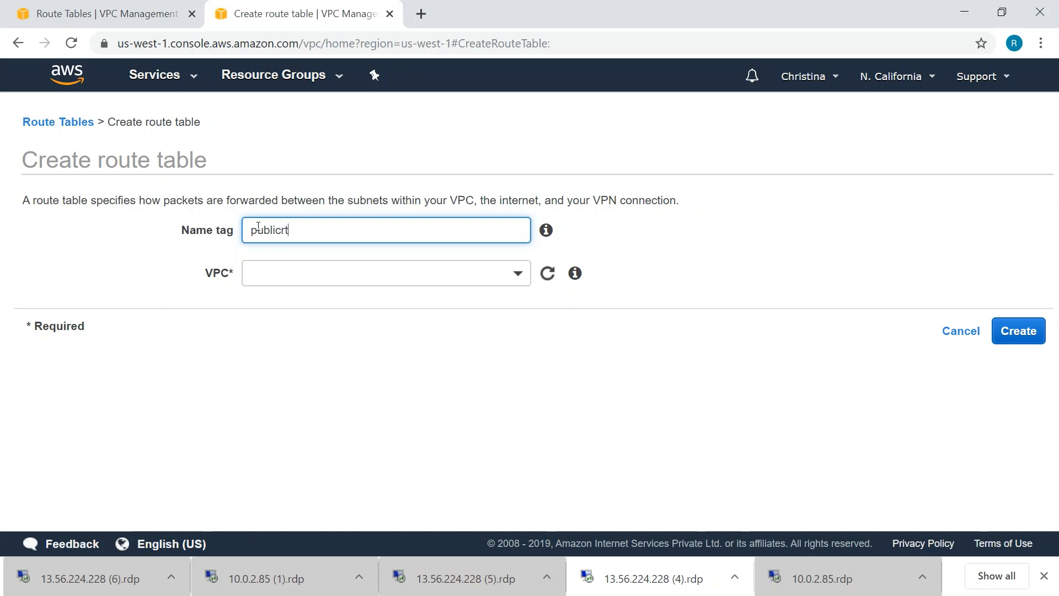
click(513, 274)
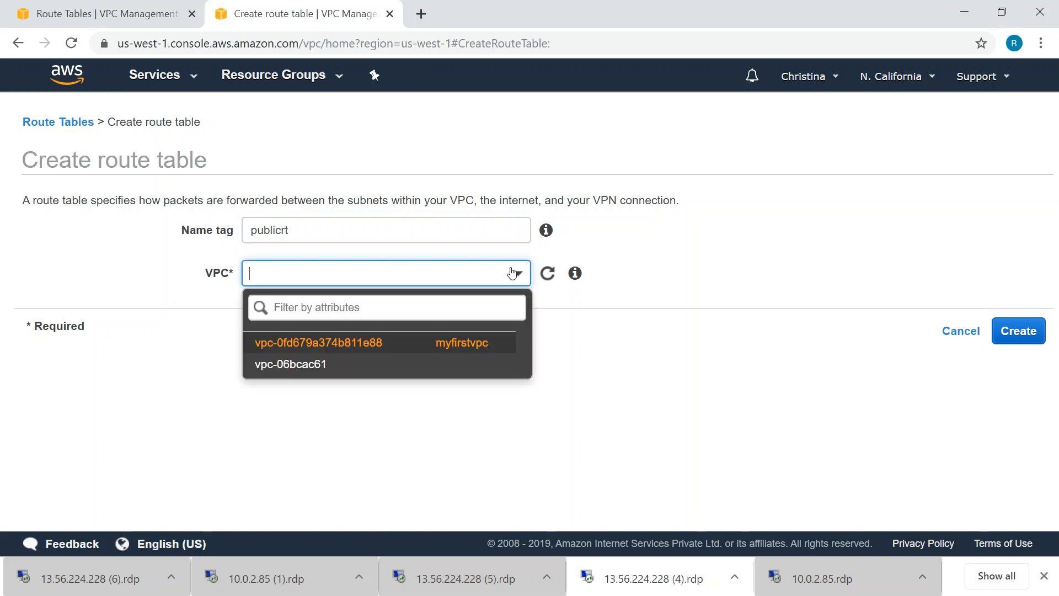
click(397, 349)
click(1020, 333)
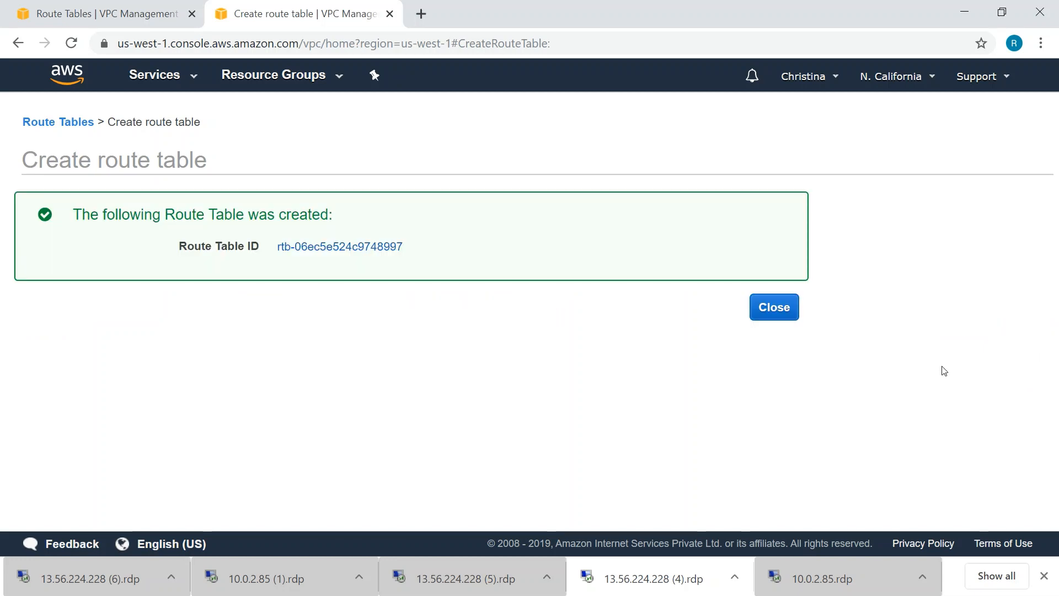
click(774, 308)
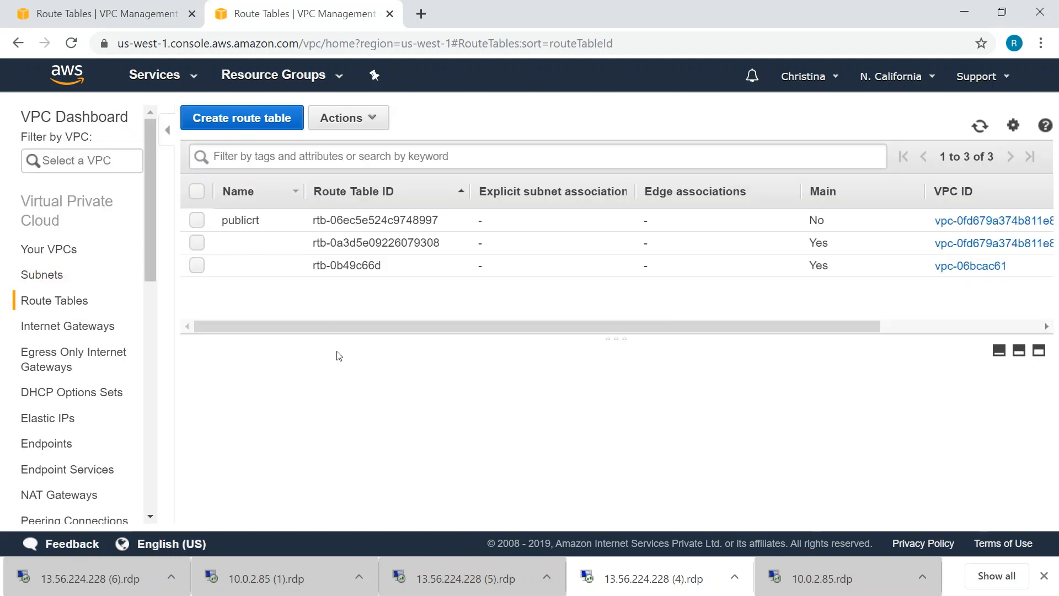
Add a route to publicrt with destination 0.0.0.0/0 and the internet gateway myigw as target, and save the routes
right_click(333, 221)
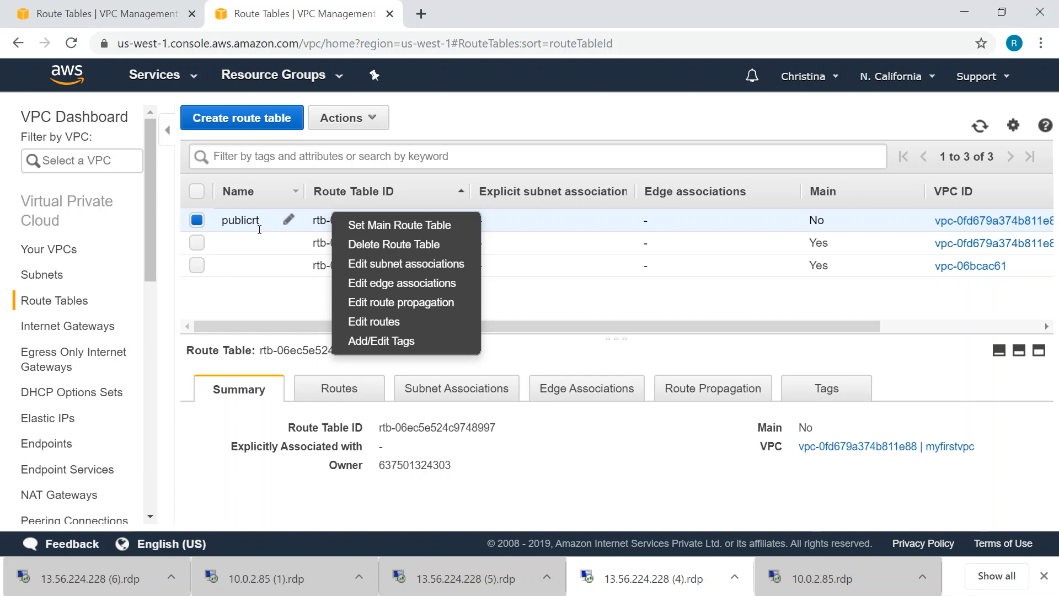
click(339, 388)
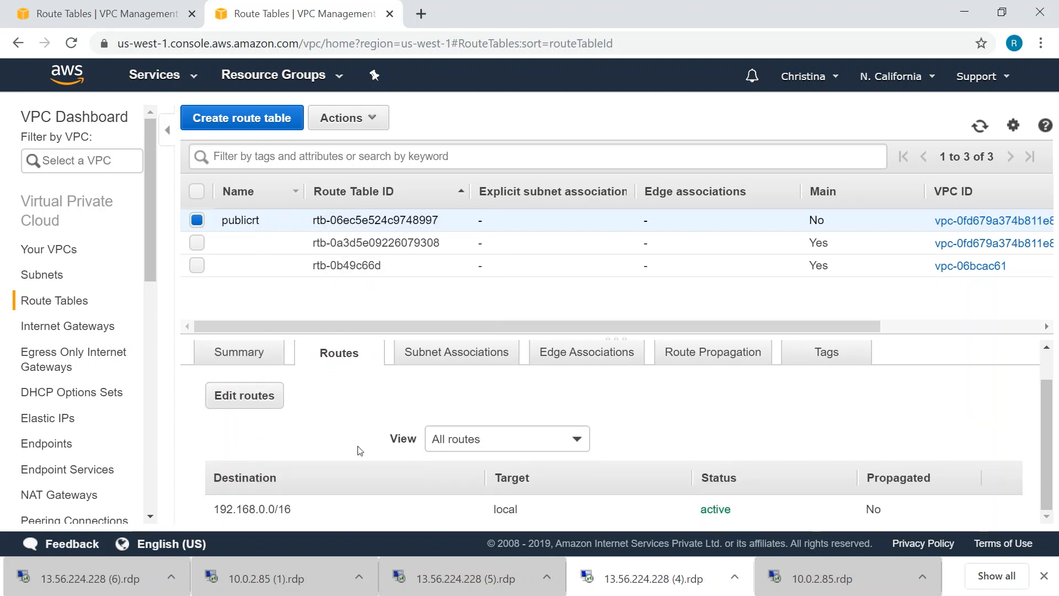
click(243, 397)
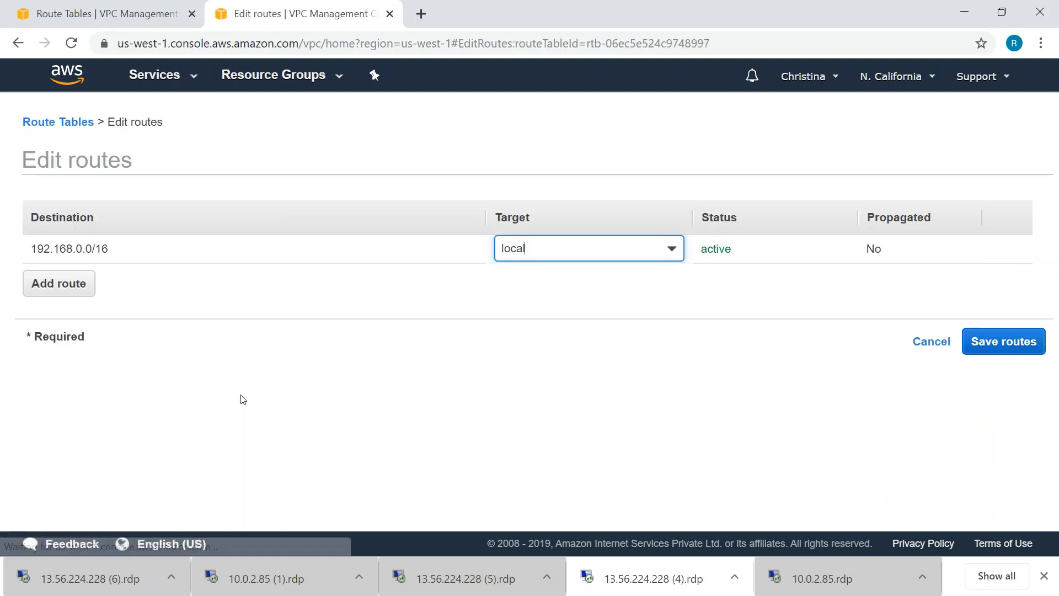
click(89, 295)
click(108, 276)
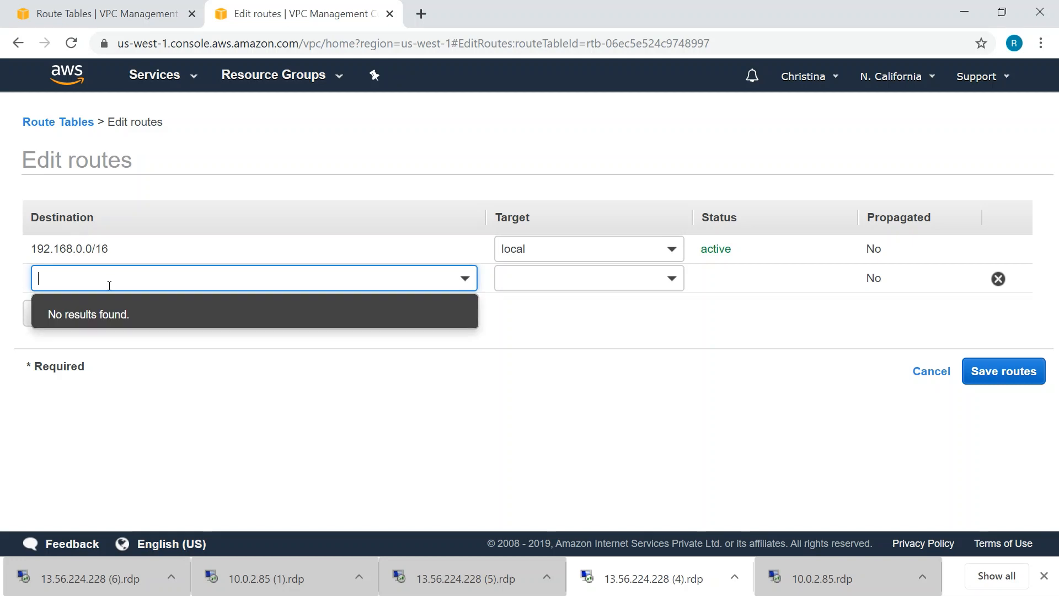
text(0.0.0)
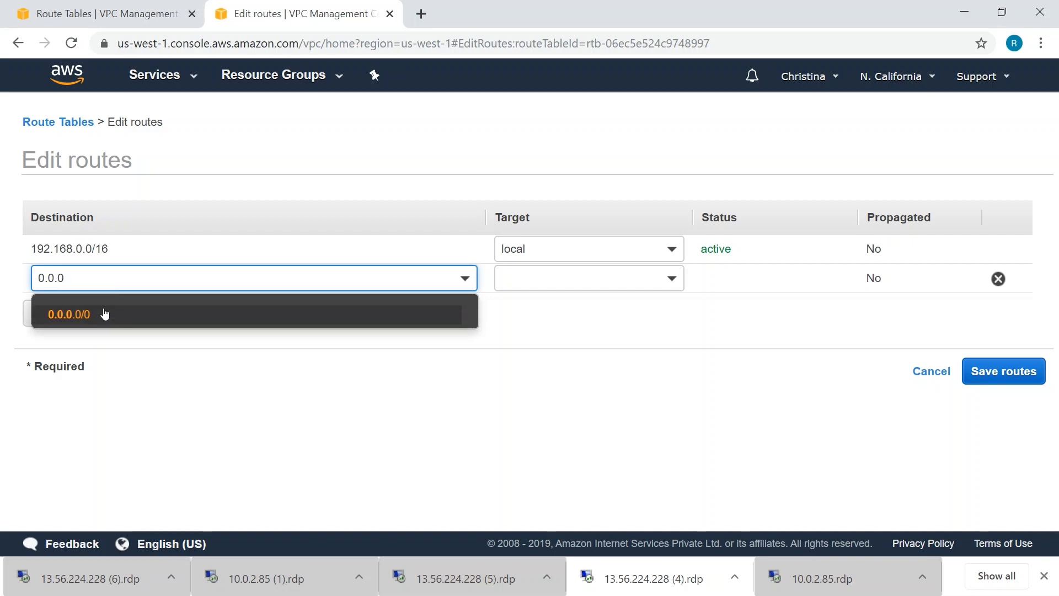
click(104, 311)
click(652, 280)
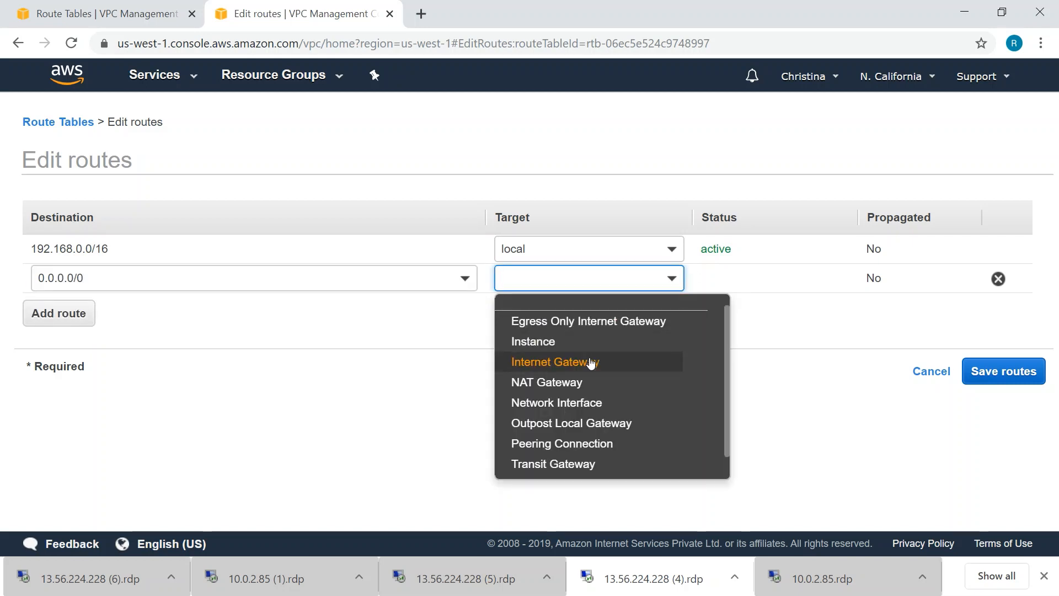
click(591, 362)
click(648, 319)
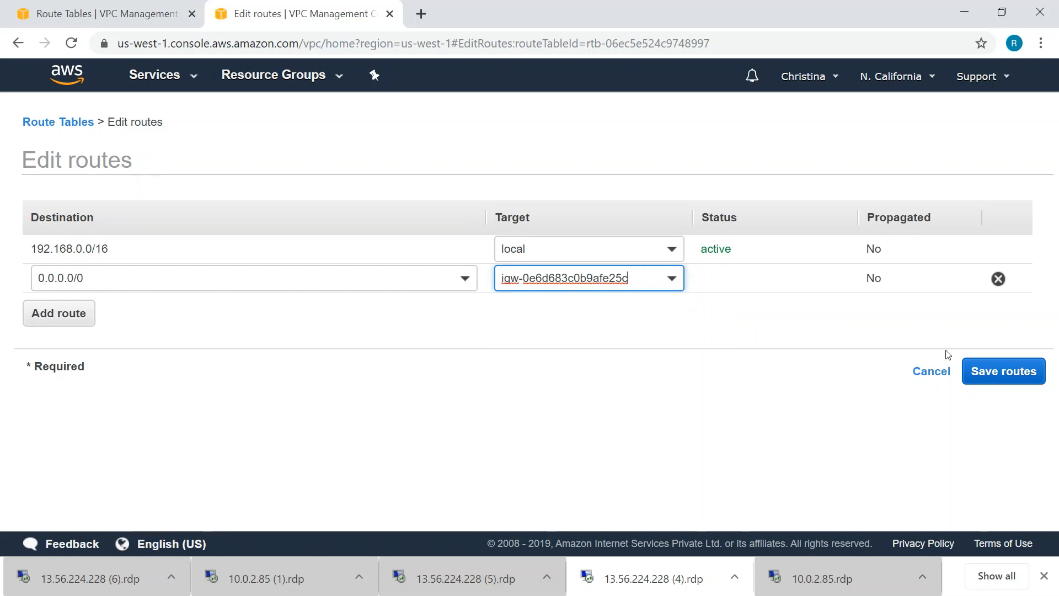
click(1022, 373)
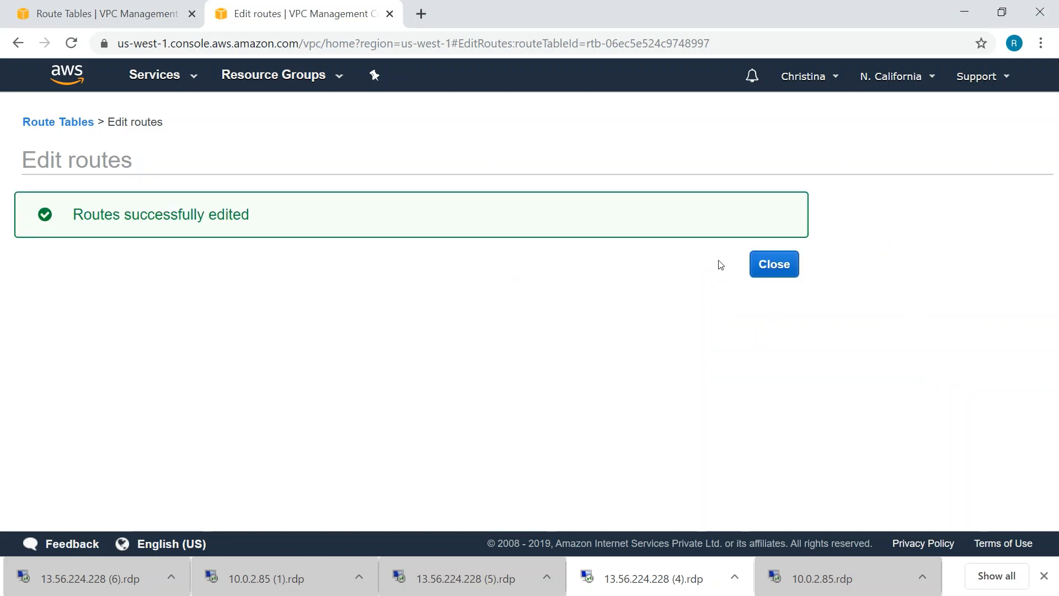
click(774, 265)
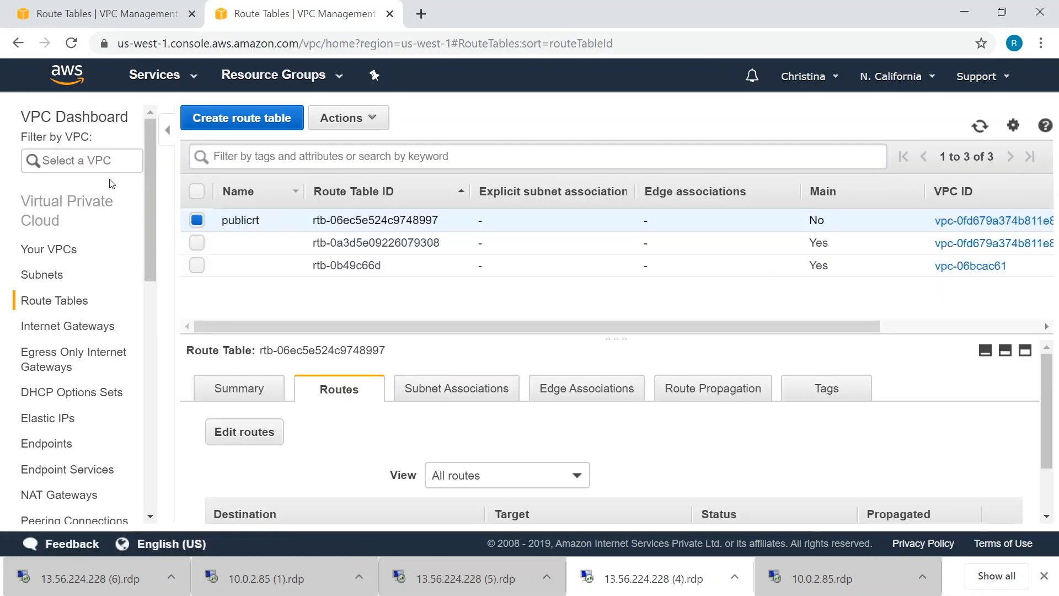
Create a route table with the name tag privatert in the VPC myfirstvpc
click(245, 118)
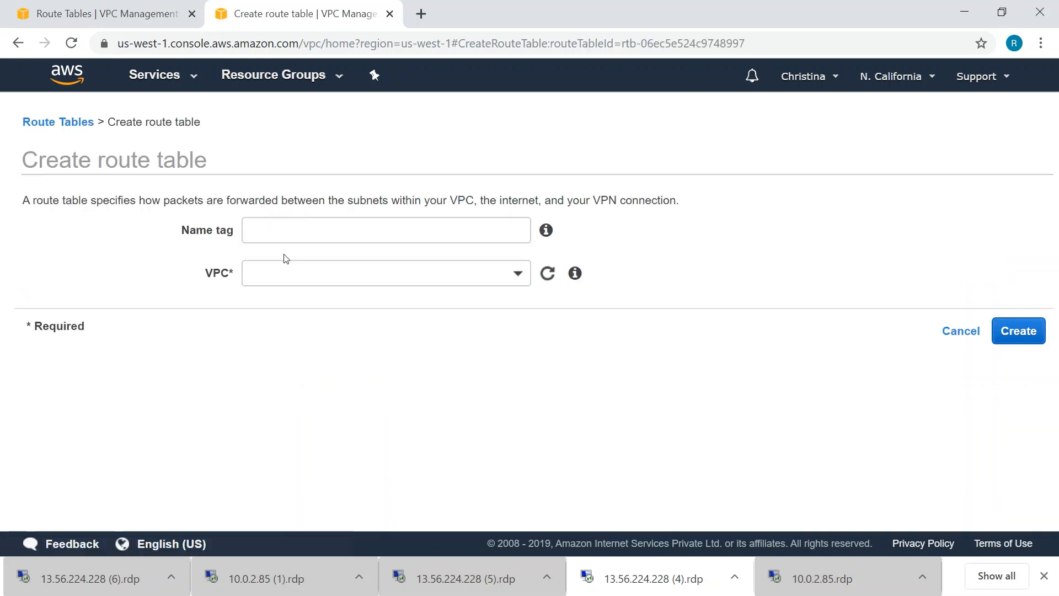
click(289, 237)
text(pri)
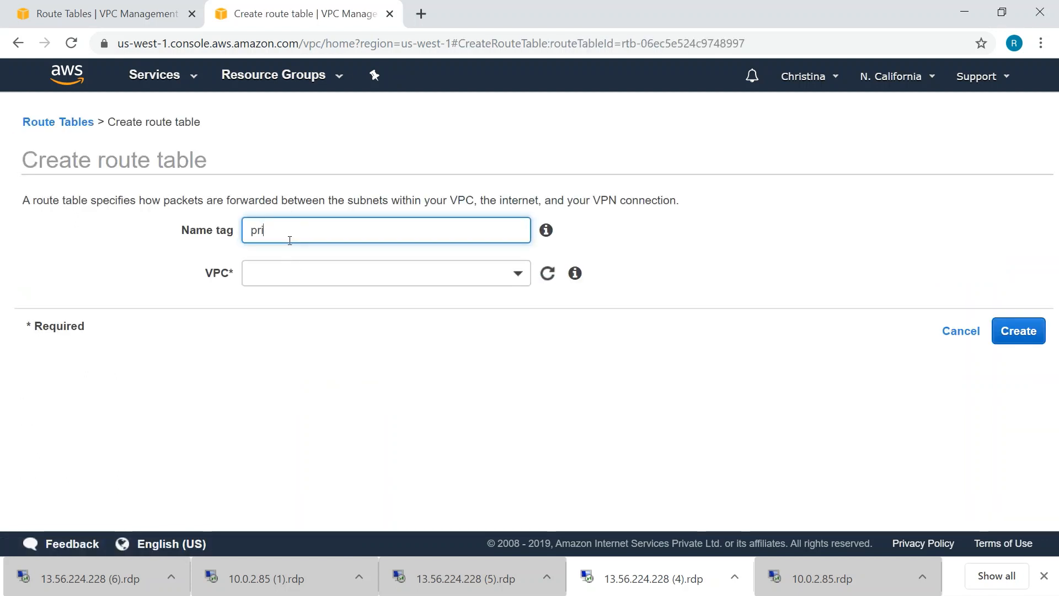
text(vatert)
click(361, 267)
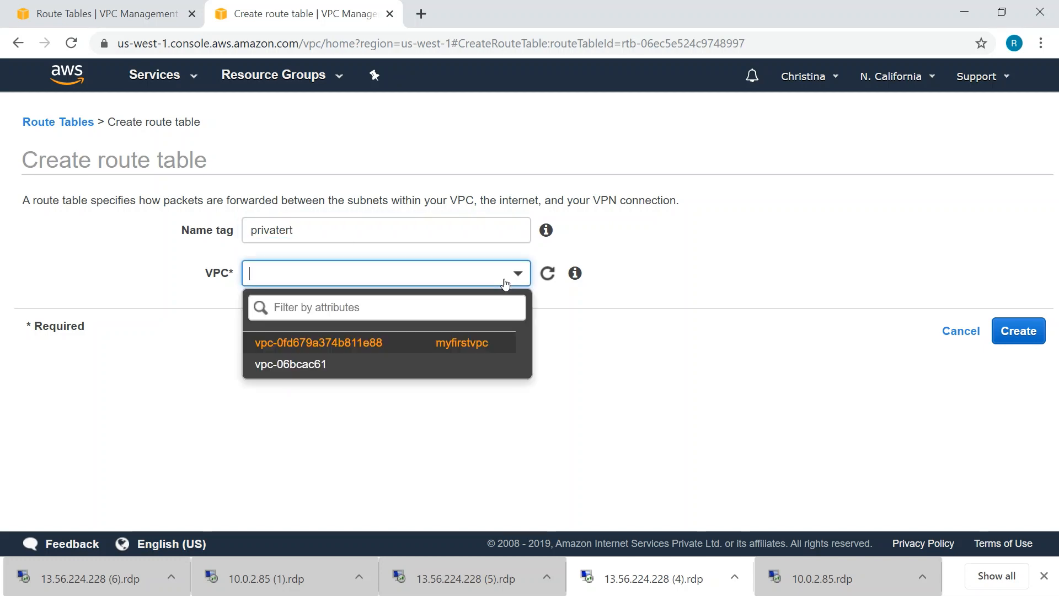
click(404, 345)
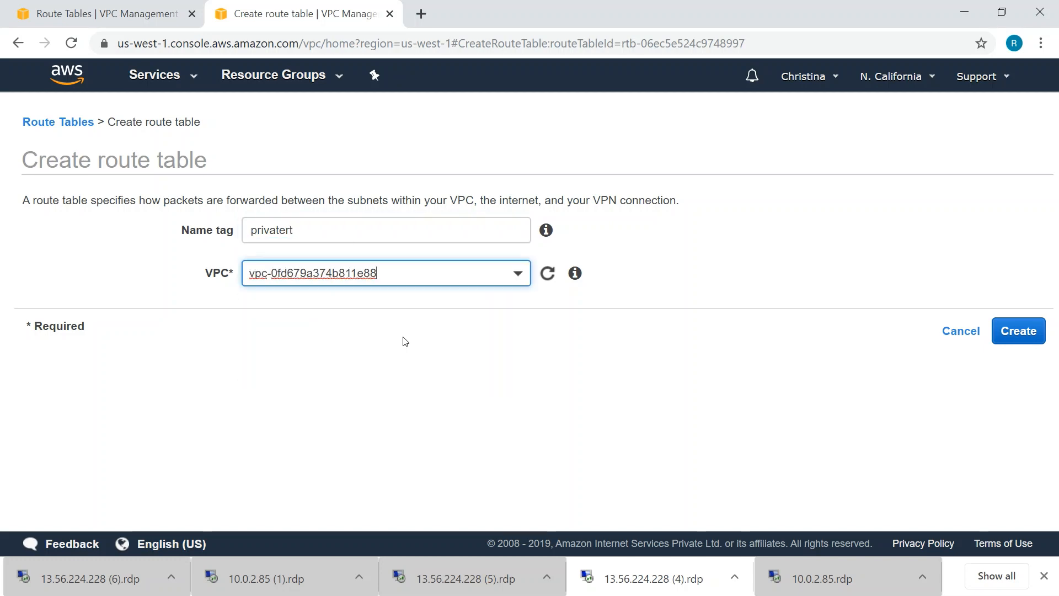
click(1017, 331)
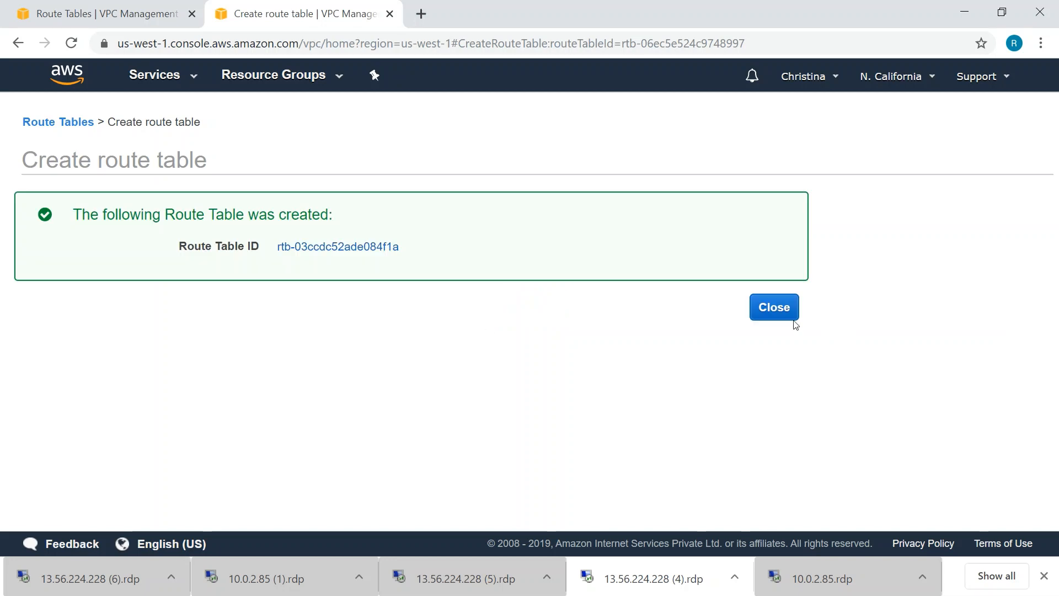
click(788, 312)
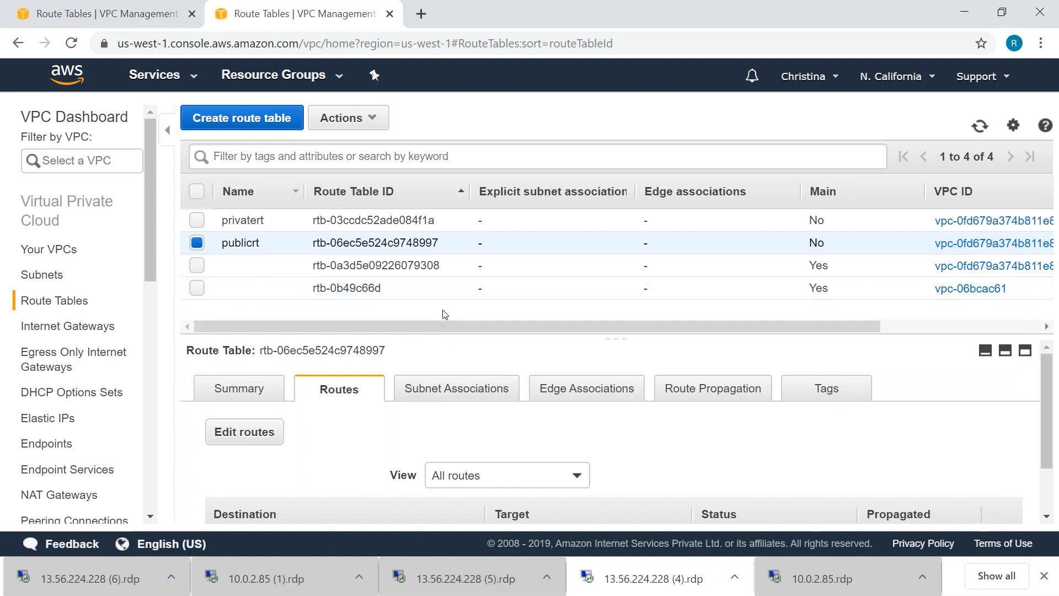
Change the route table association of publicsubnet to the publicrt route table and save it
click(42, 275)
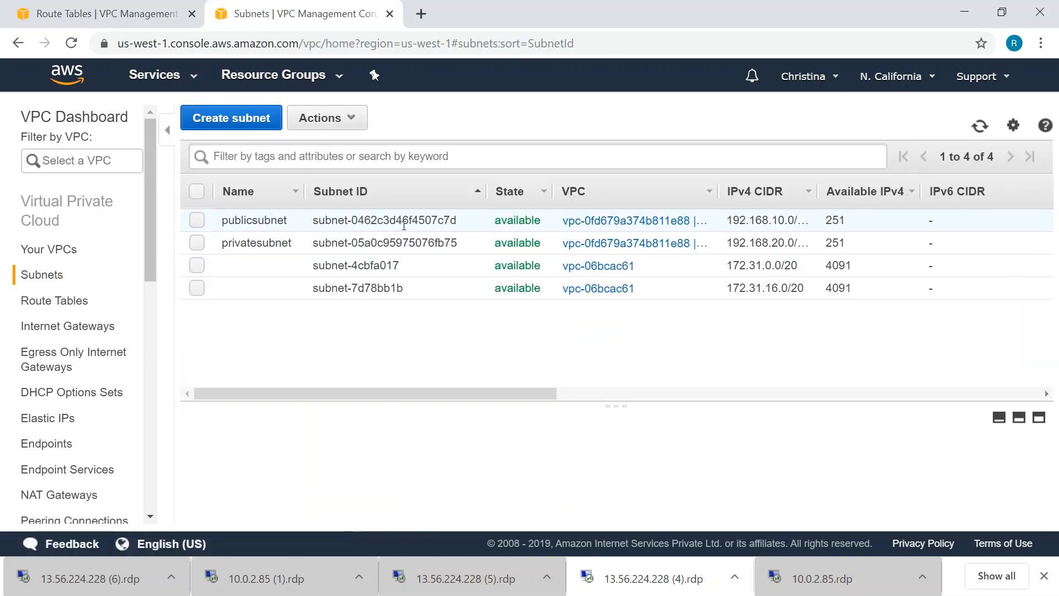
right_click(404, 226)
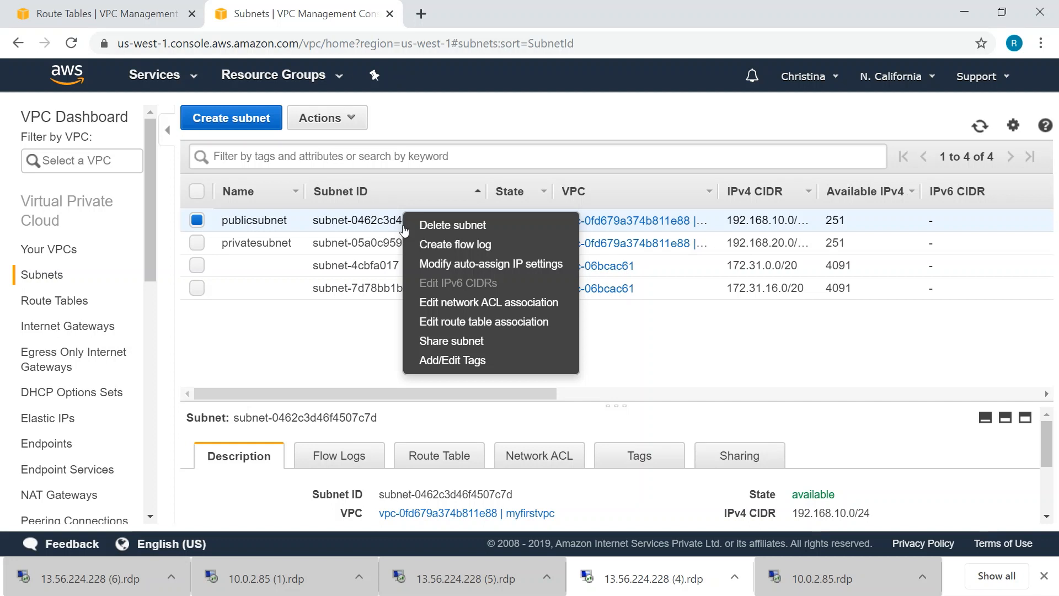
click(468, 322)
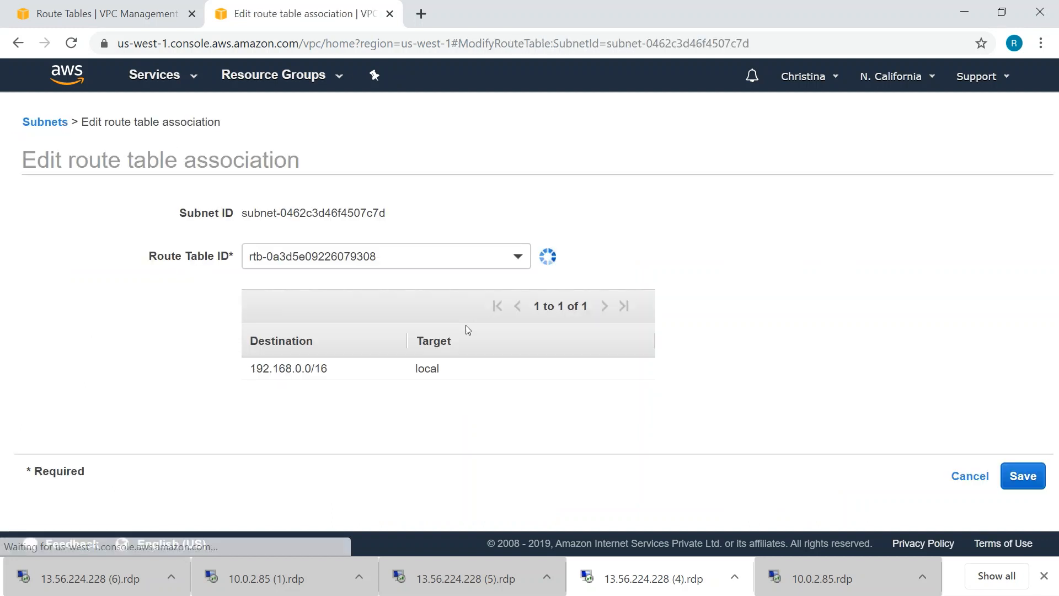
click(507, 258)
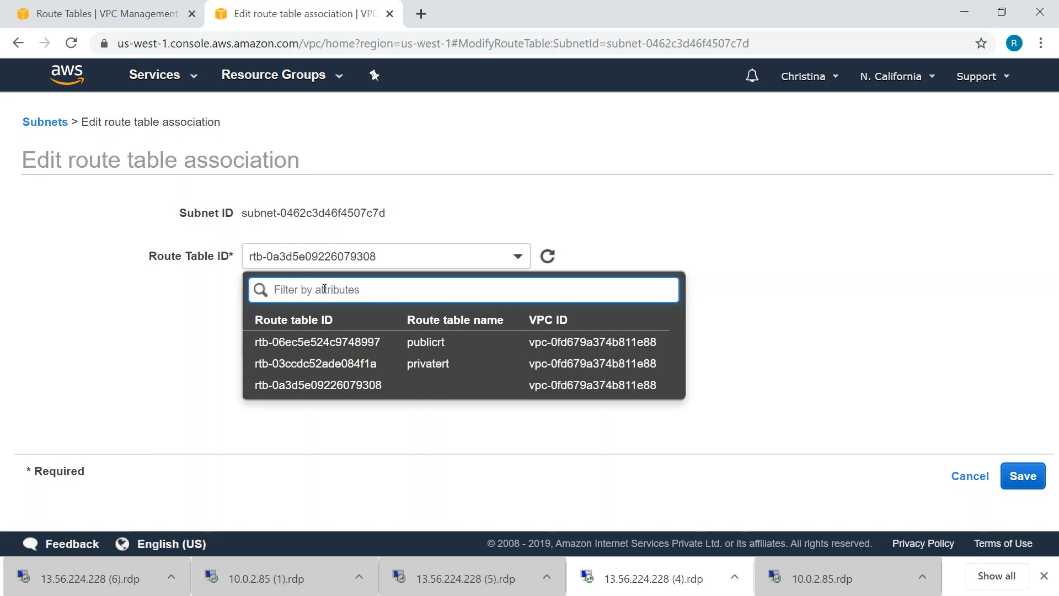
click(418, 343)
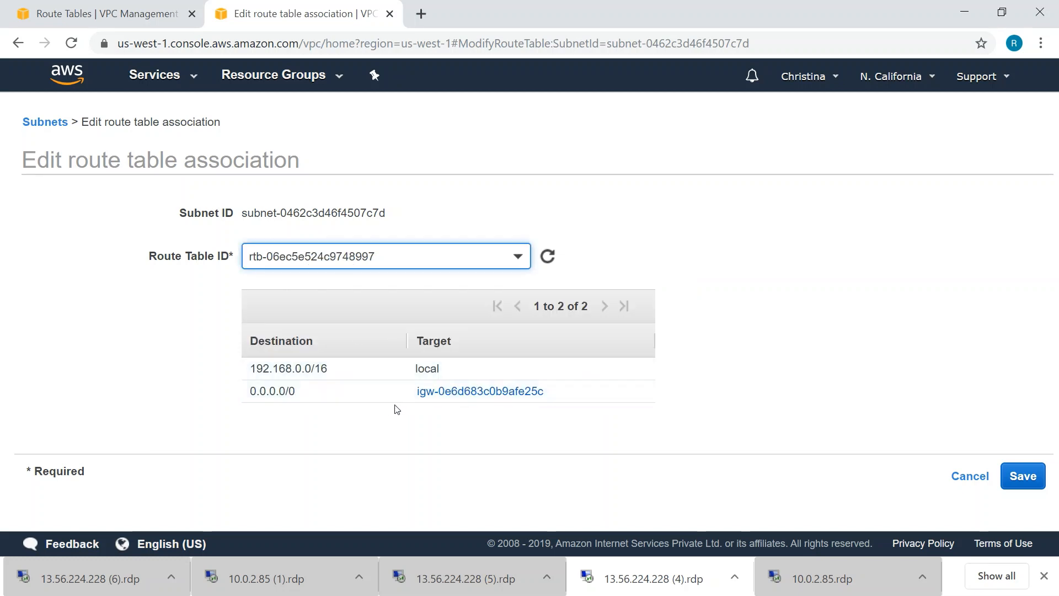
click(1023, 477)
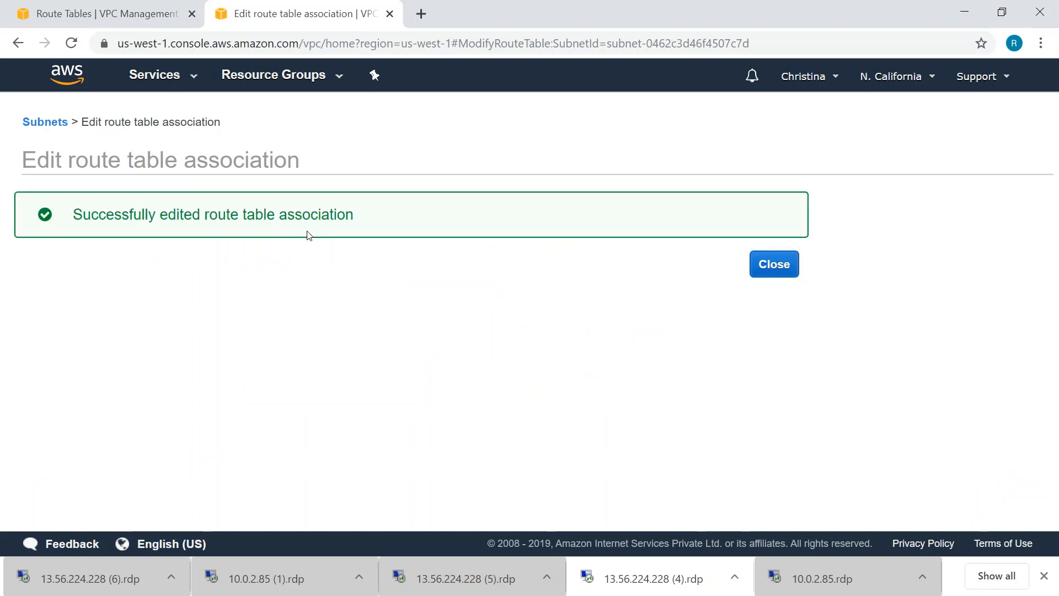
click(765, 265)
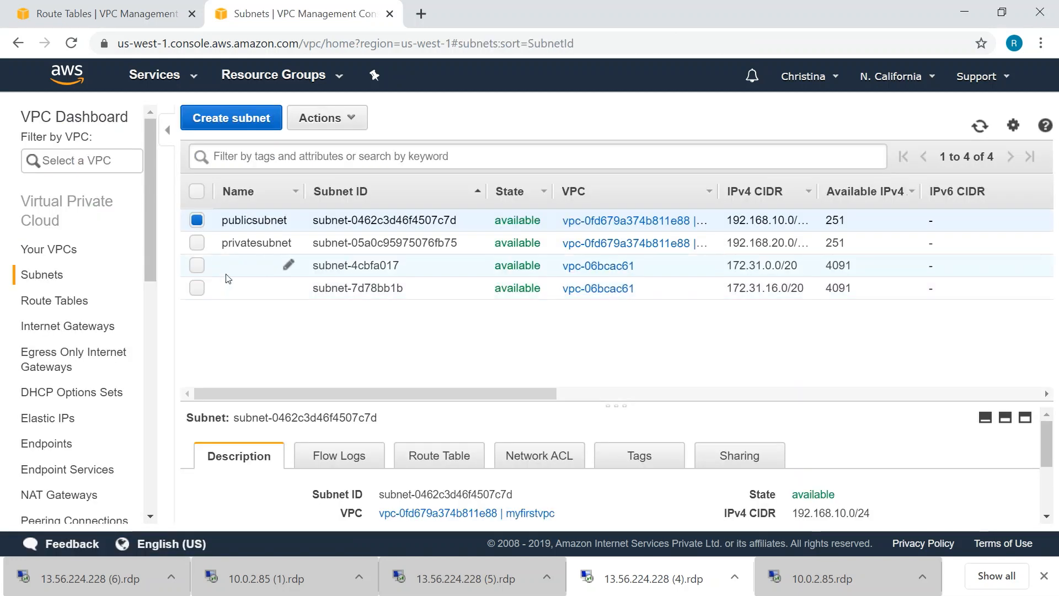
Change the route table association of privatesubnet to the privatert route table and save it
right_click(336, 242)
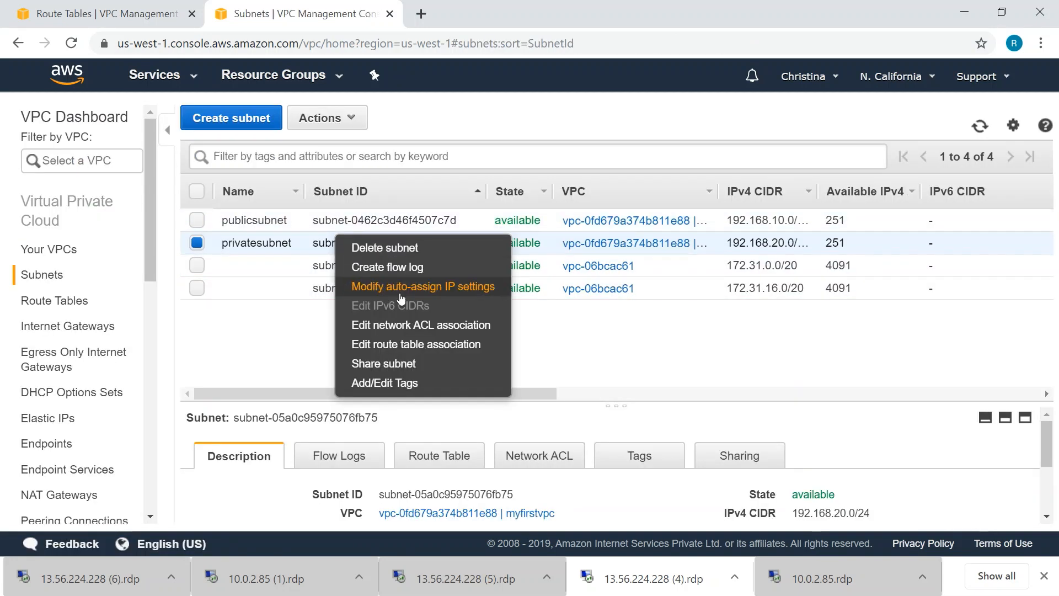
click(417, 344)
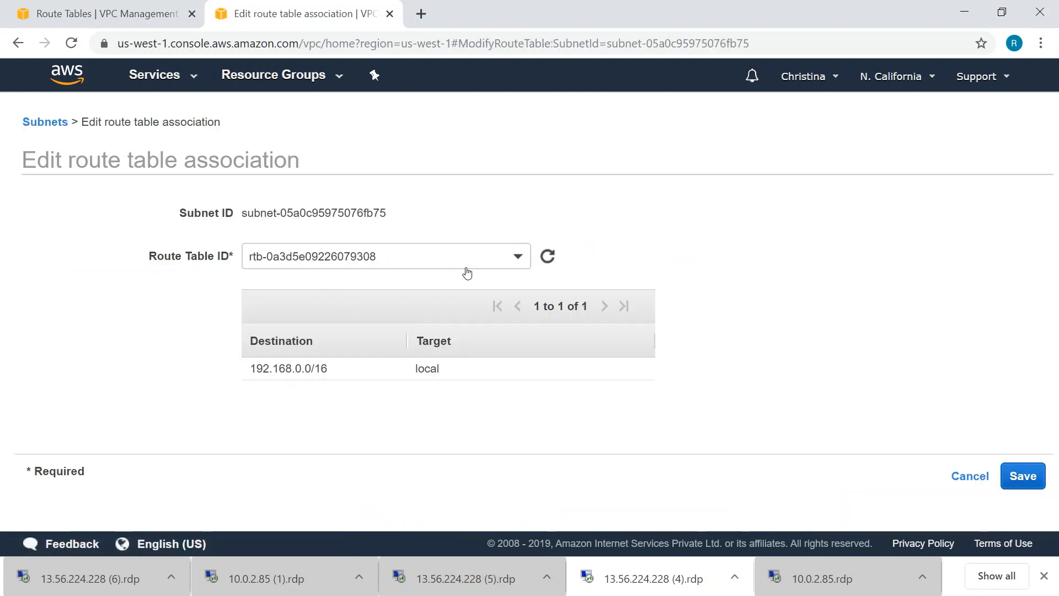
click(518, 257)
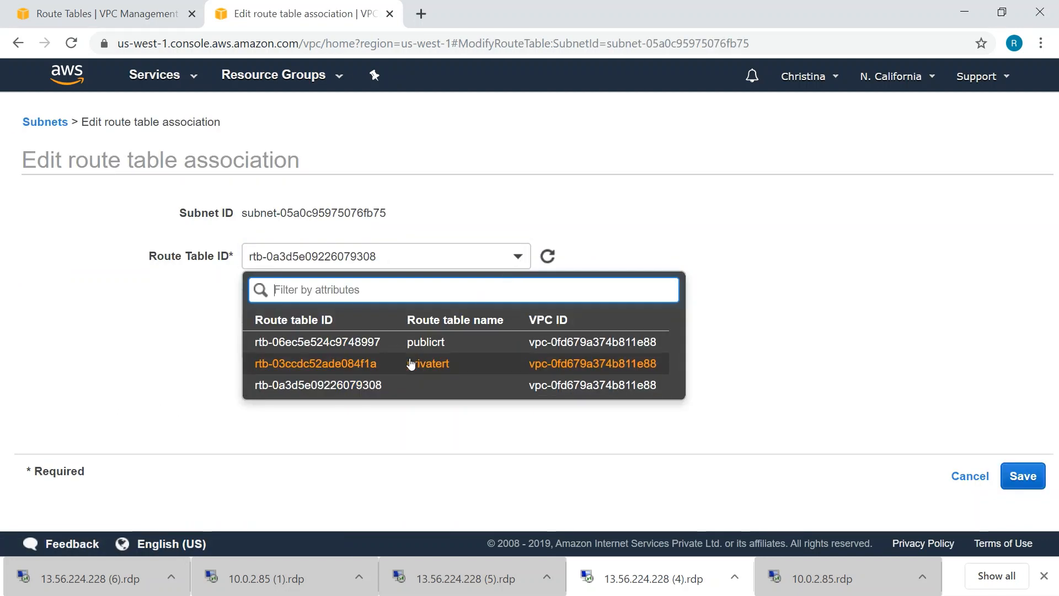
click(411, 364)
click(406, 263)
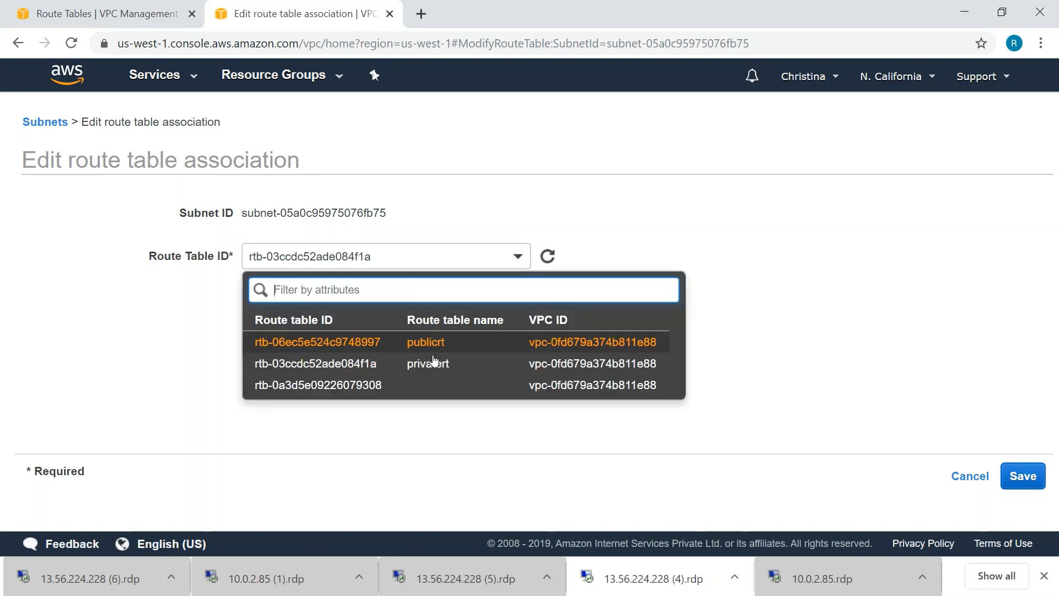
click(433, 361)
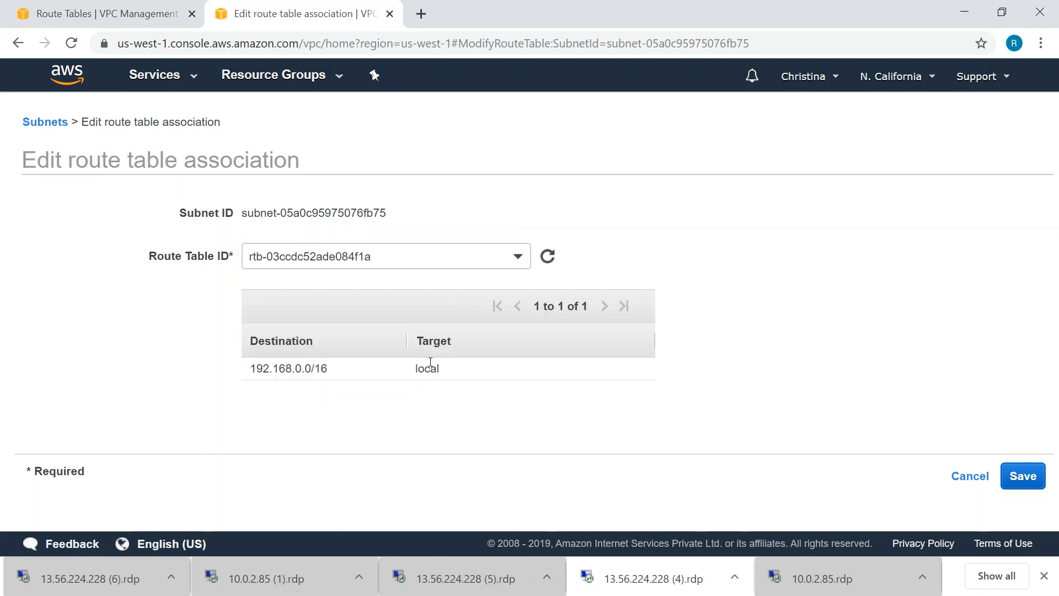
click(1040, 483)
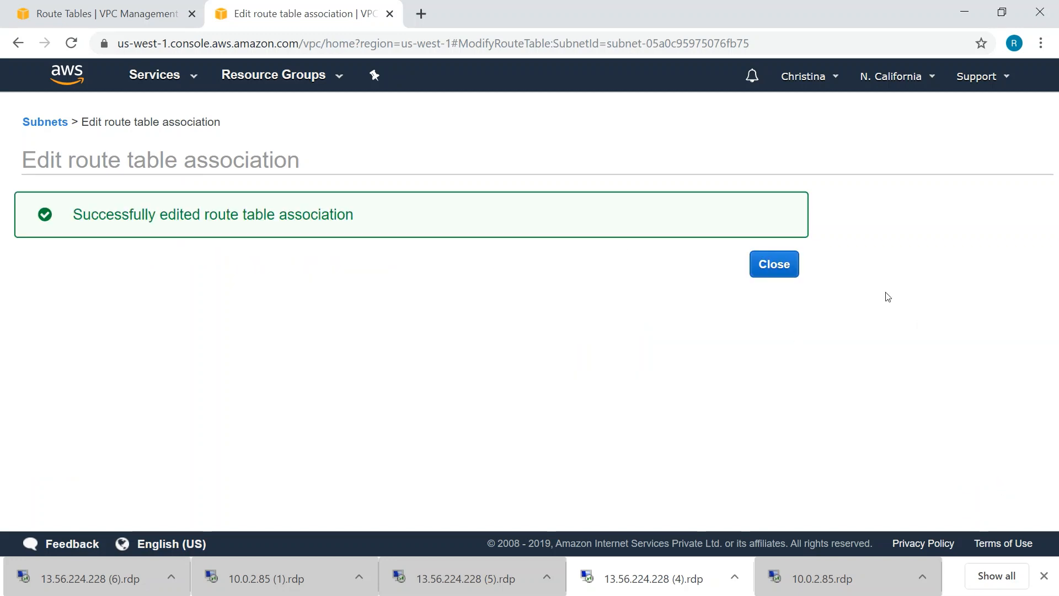
click(782, 263)
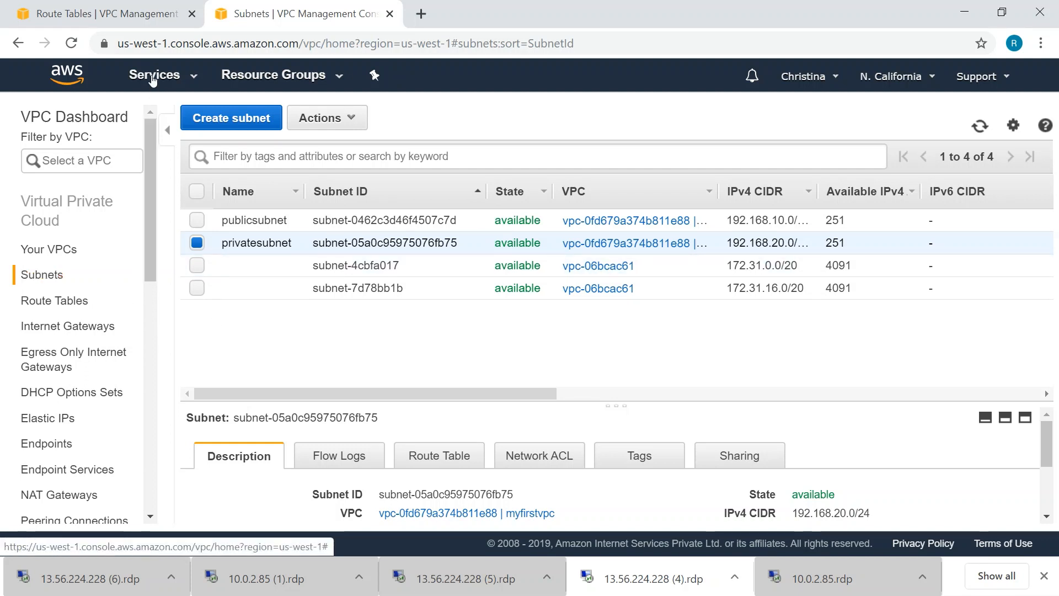
Go to the EC2 service and start launching a new instance from its dashboard
click(104, 127)
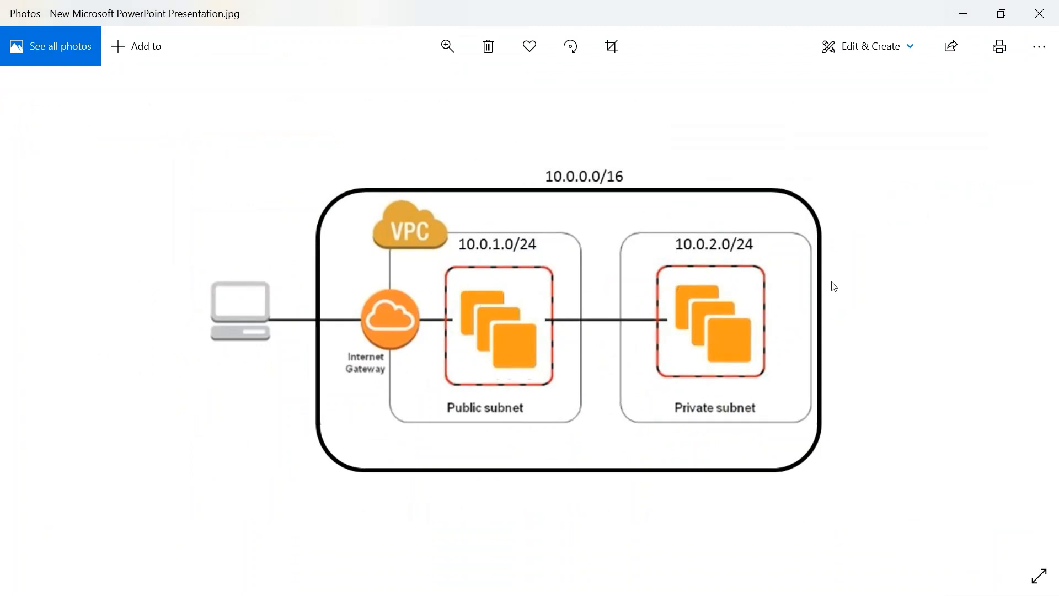
click(961, 13)
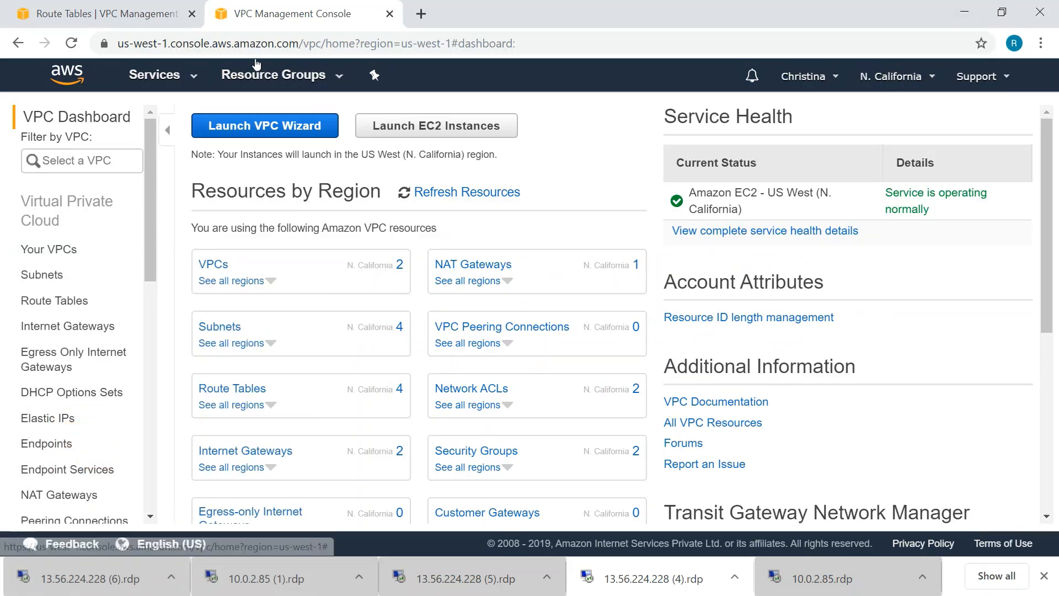
click(155, 78)
click(257, 210)
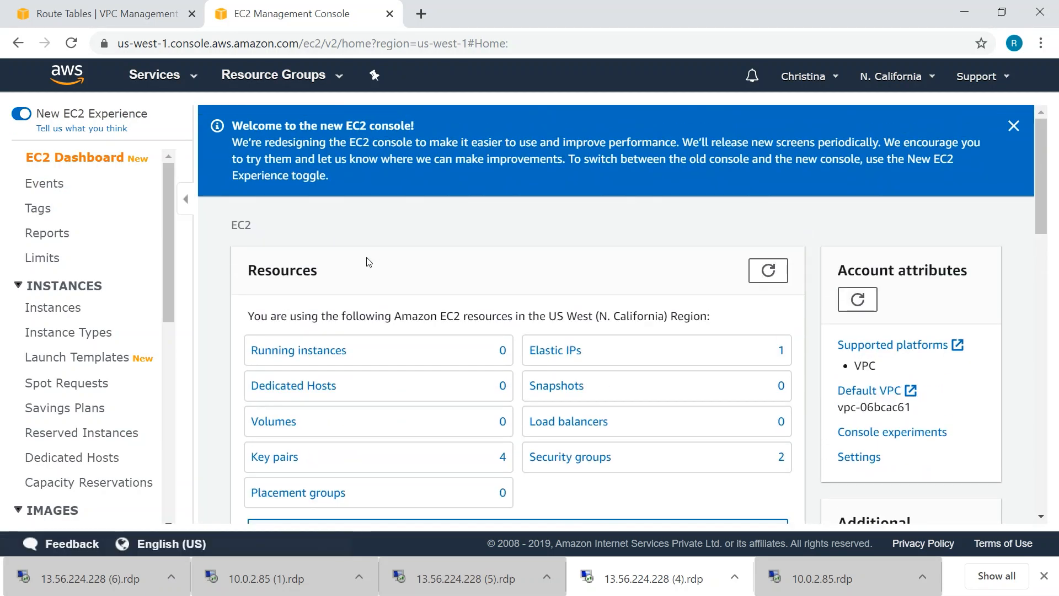
scroll(332, 259, down, 8)
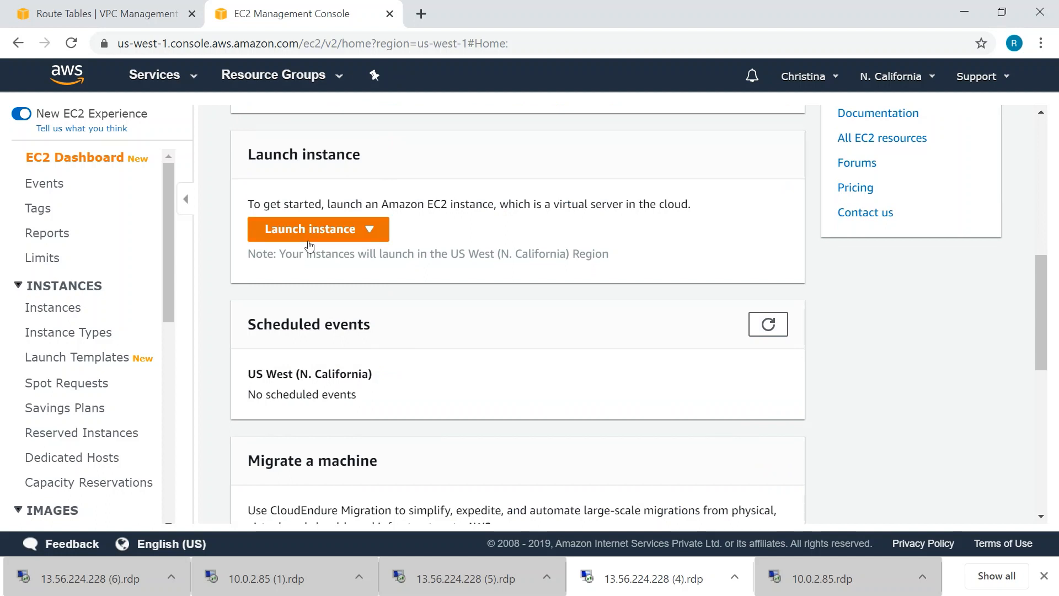
click(308, 241)
click(308, 234)
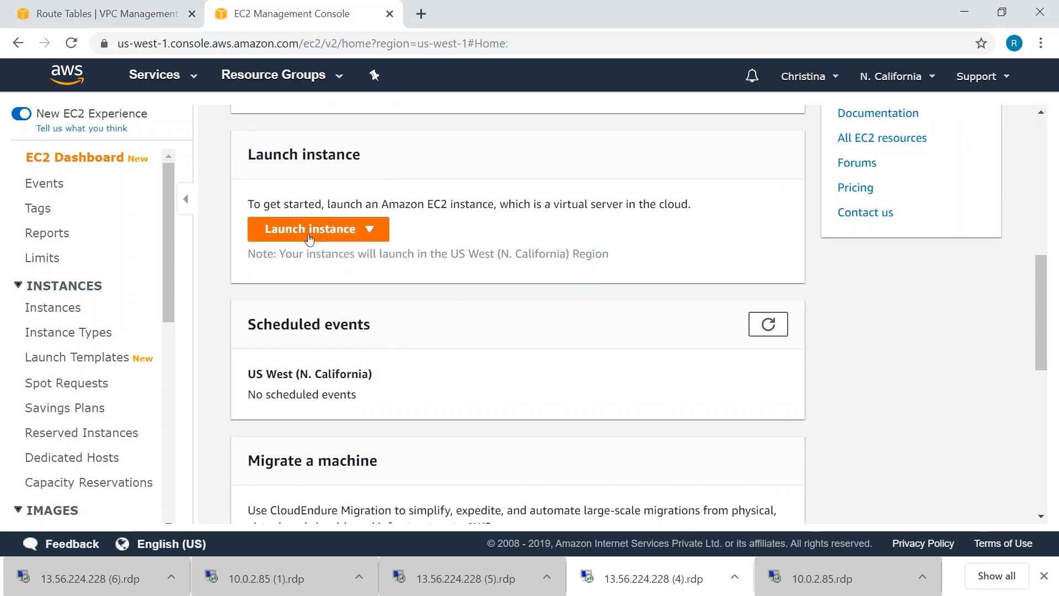
click(317, 238)
click(329, 259)
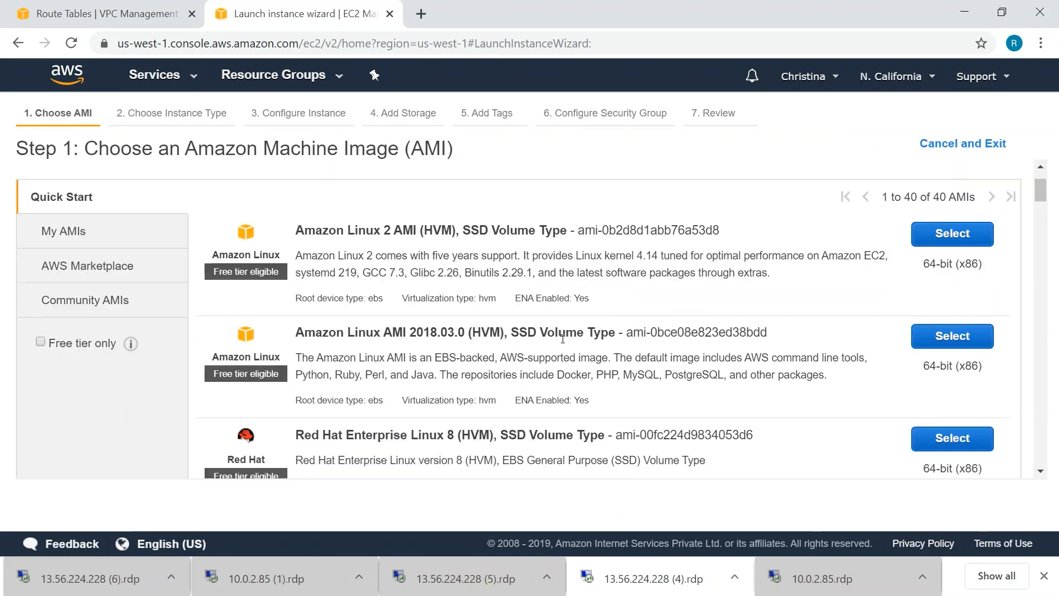
Limit the AMIs to free tier only, choose Microsoft Windows Server 2016 Base with Containers, and accept the t2.micro instance type
scroll(562, 340, down, 3)
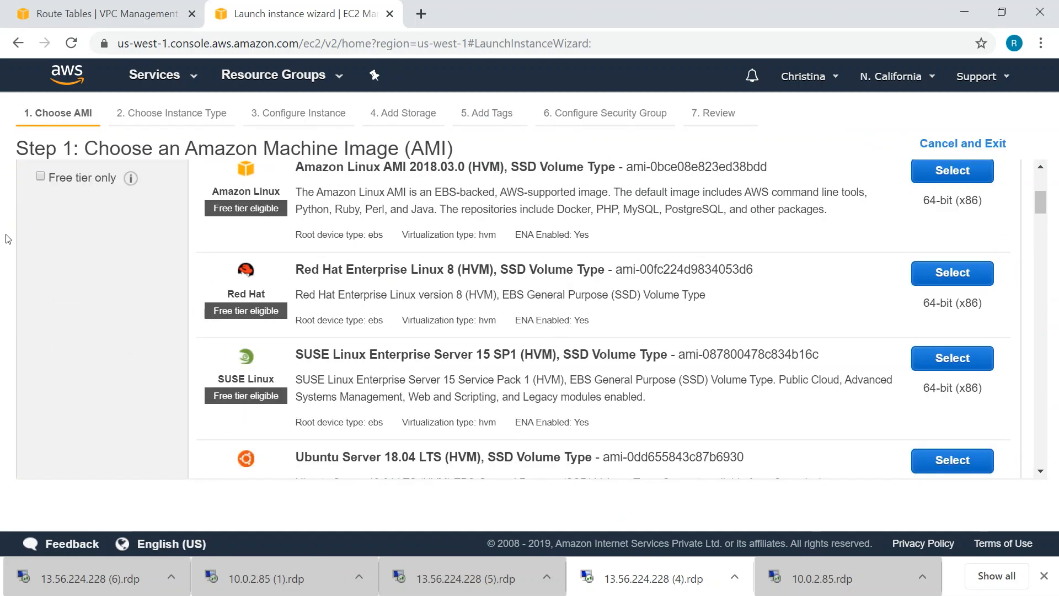
click(40, 176)
scroll(455, 355, down, 14)
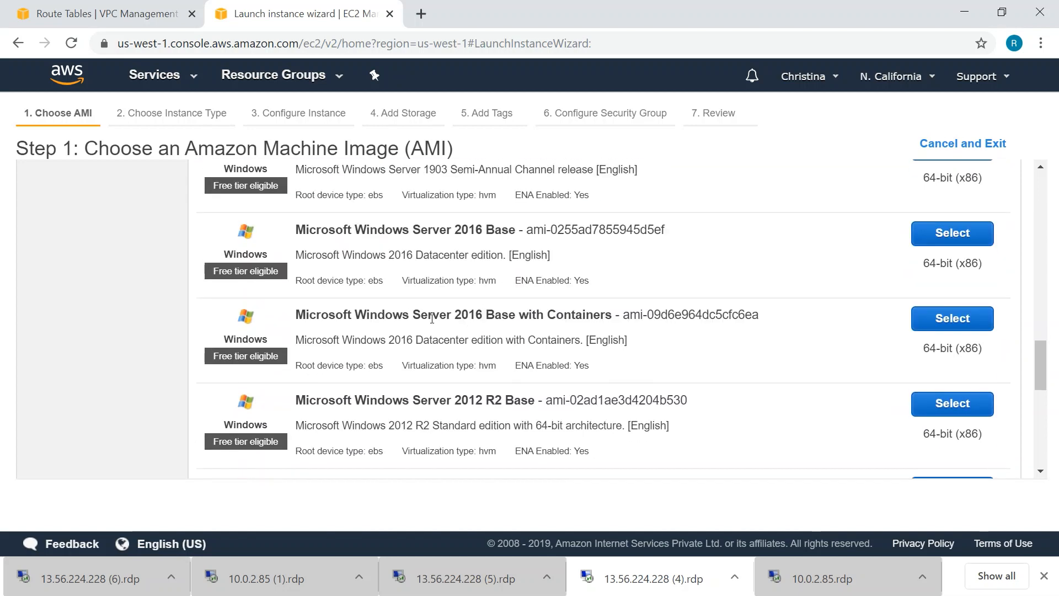
scroll(432, 319, down, 1)
scroll(427, 299, up, 1)
click(943, 321)
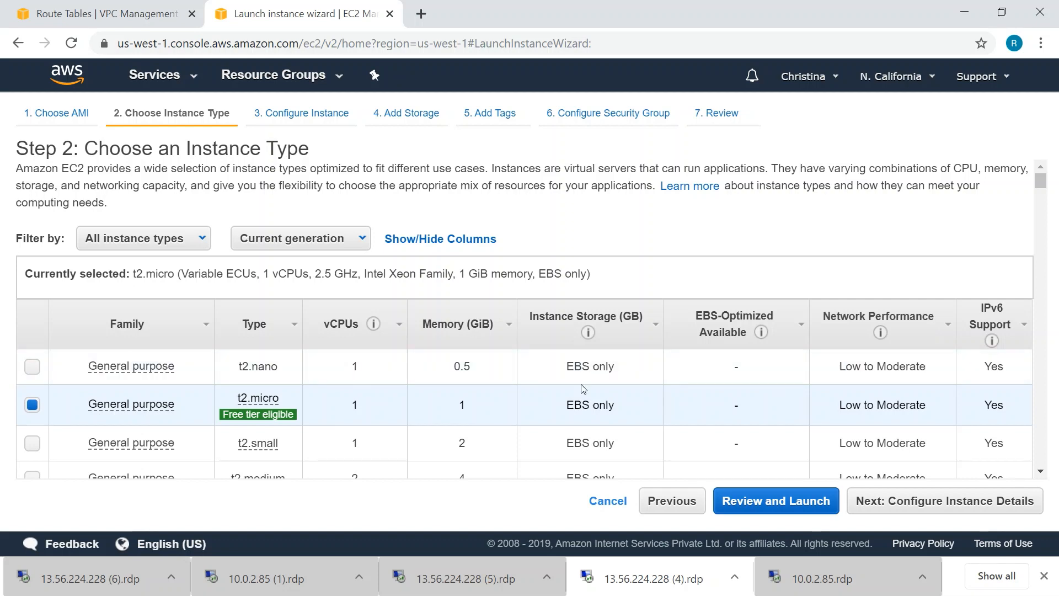
mouse_move(233, 412)
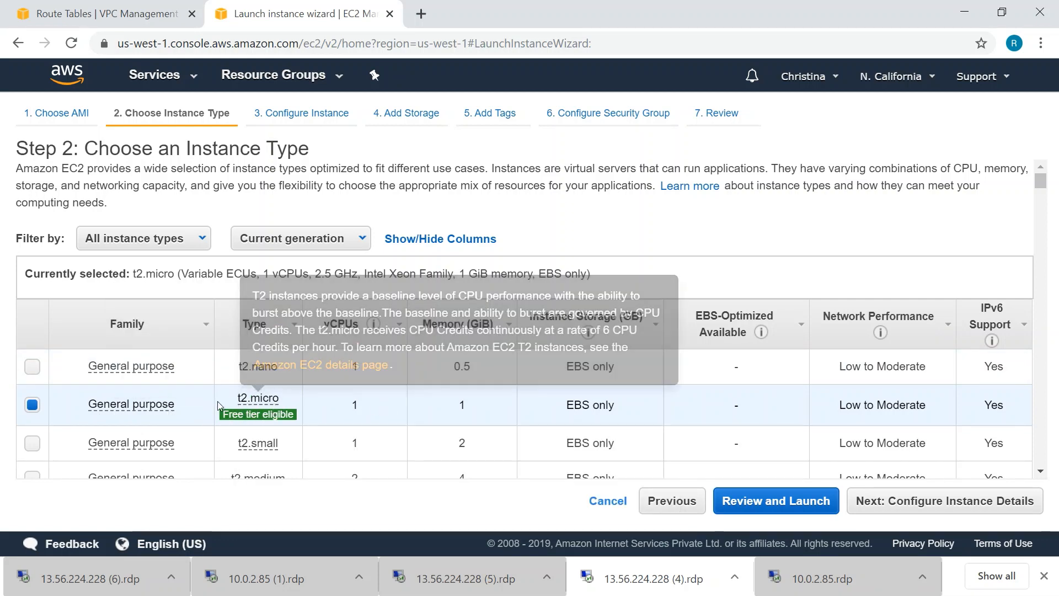
click(947, 501)
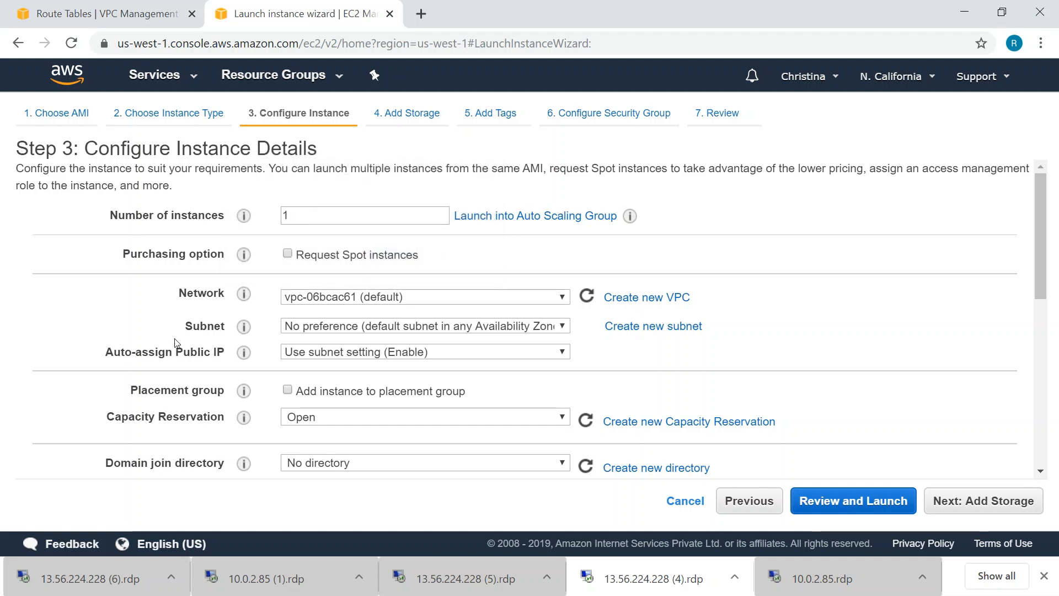
Configure the instance details with network myfirstvpc, subnet publicsubnet, and auto-assign public IP set to Enable
click(349, 298)
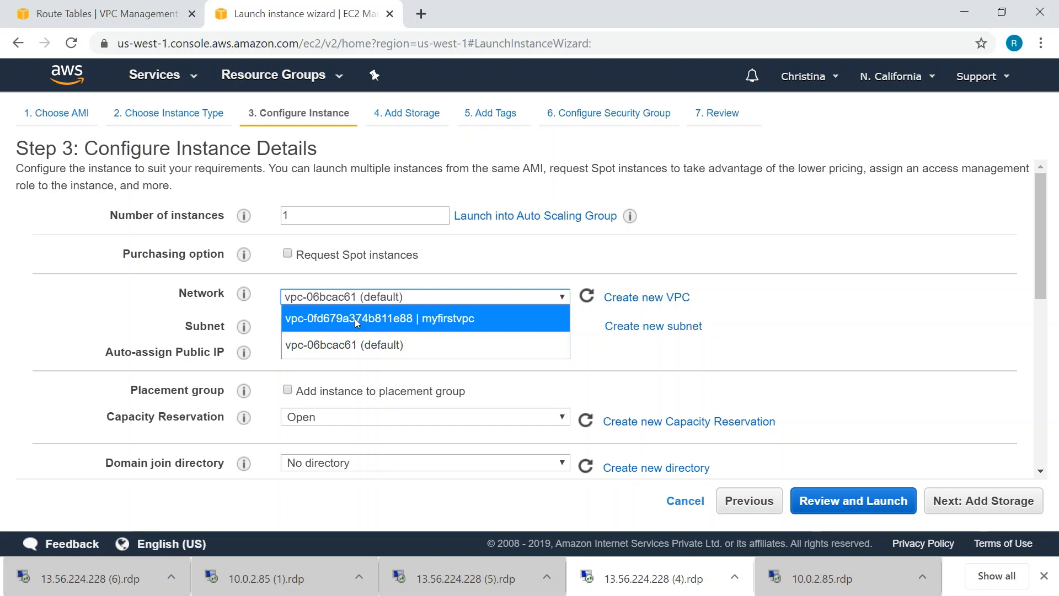
click(356, 318)
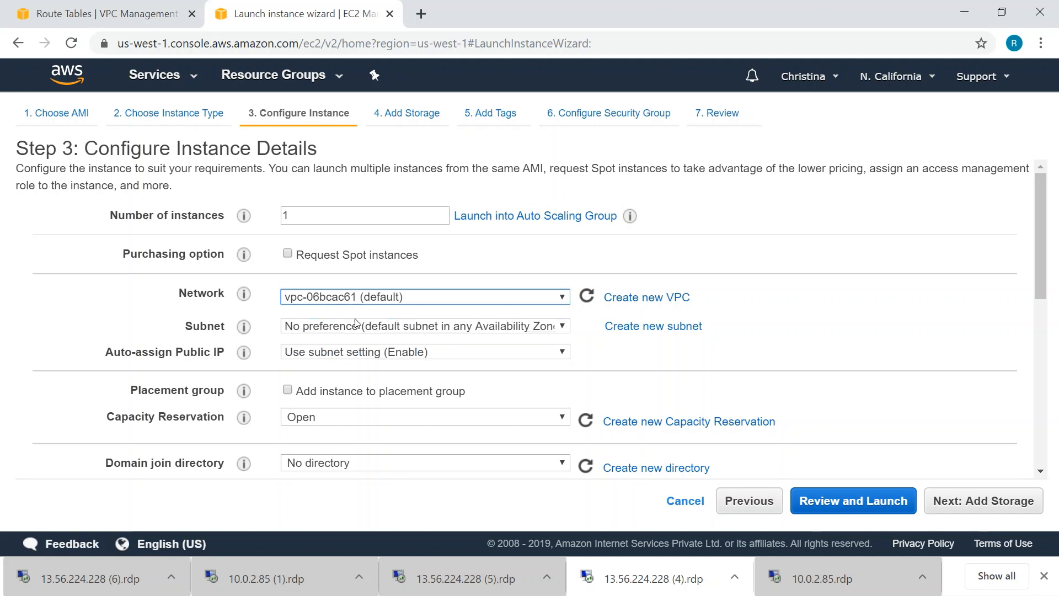
click(439, 328)
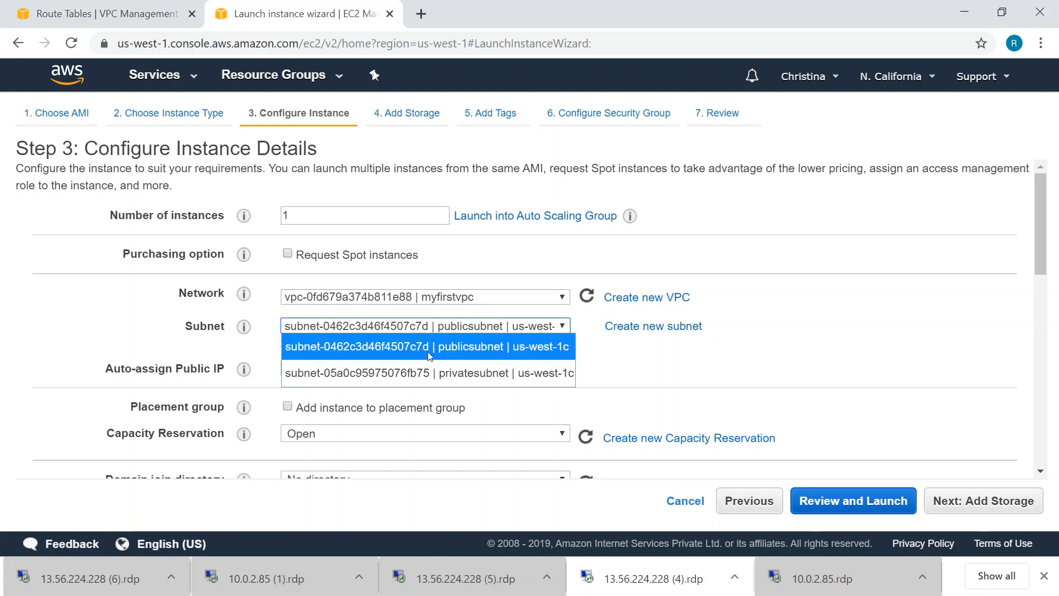
click(465, 348)
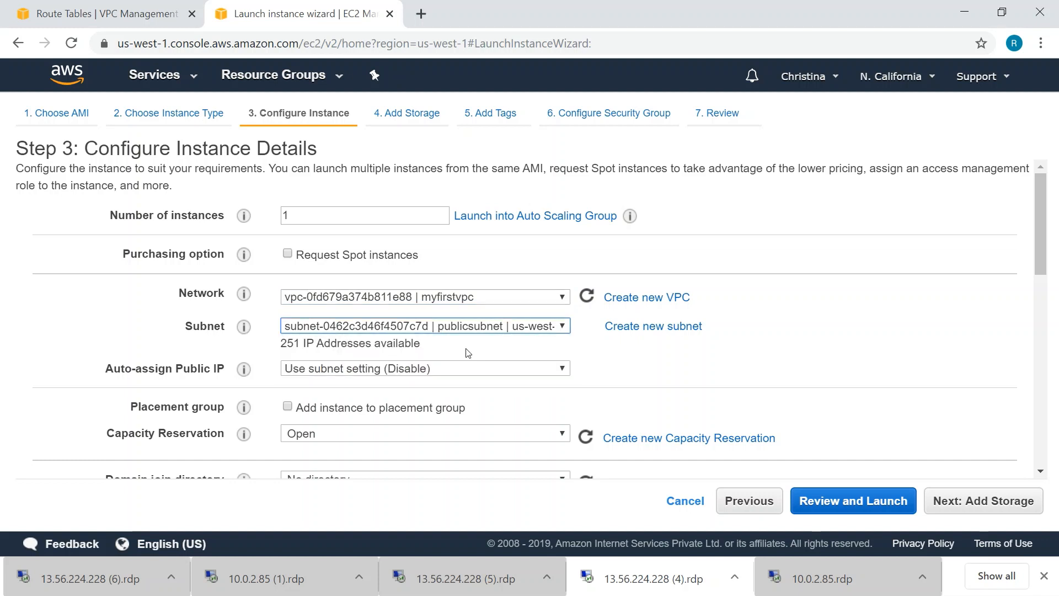
click(342, 371)
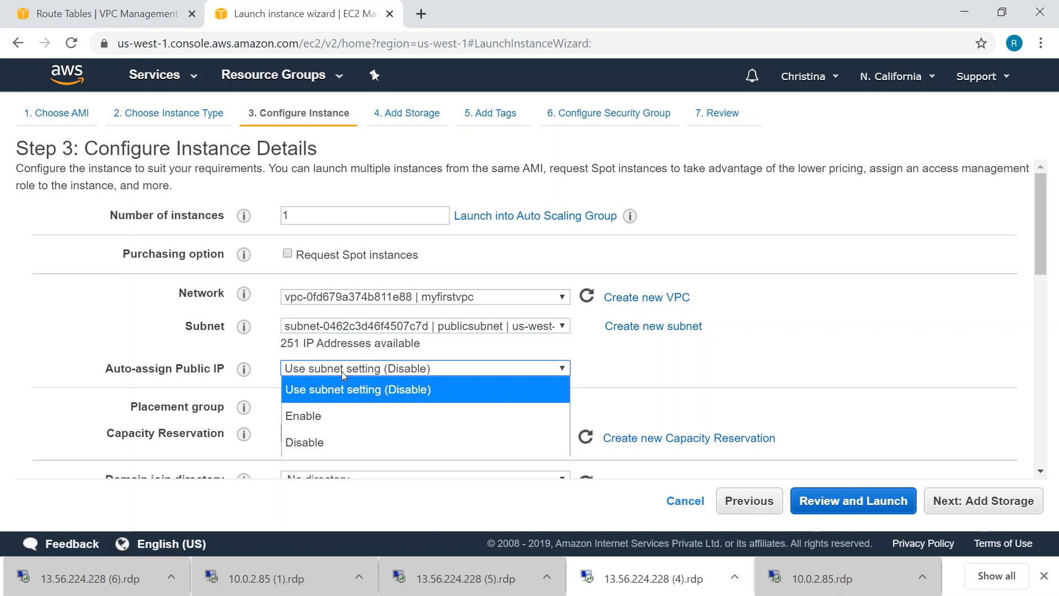
click(330, 417)
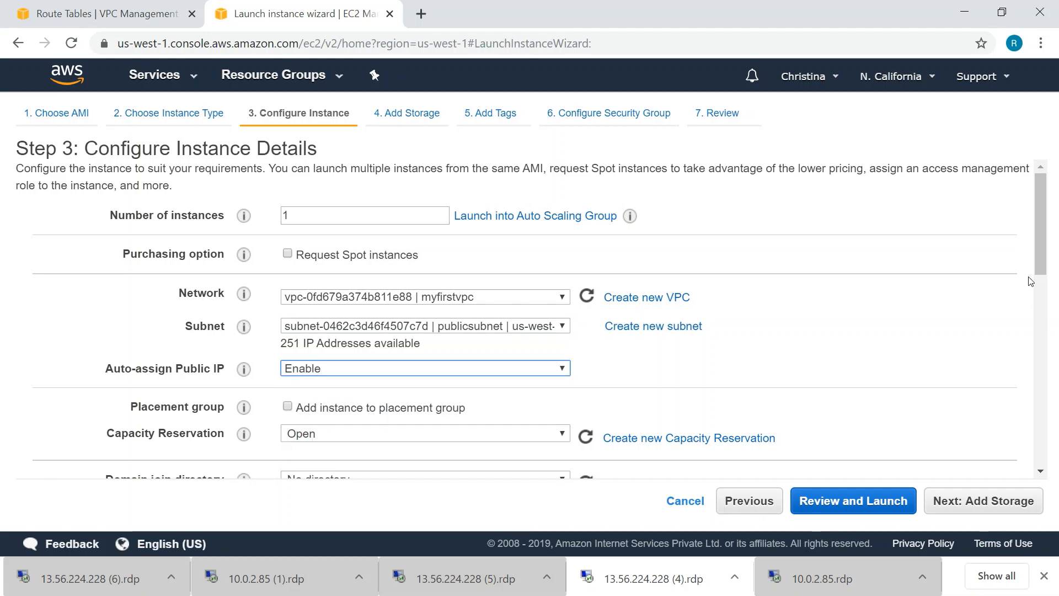
drag(1035, 260, 1038, 402)
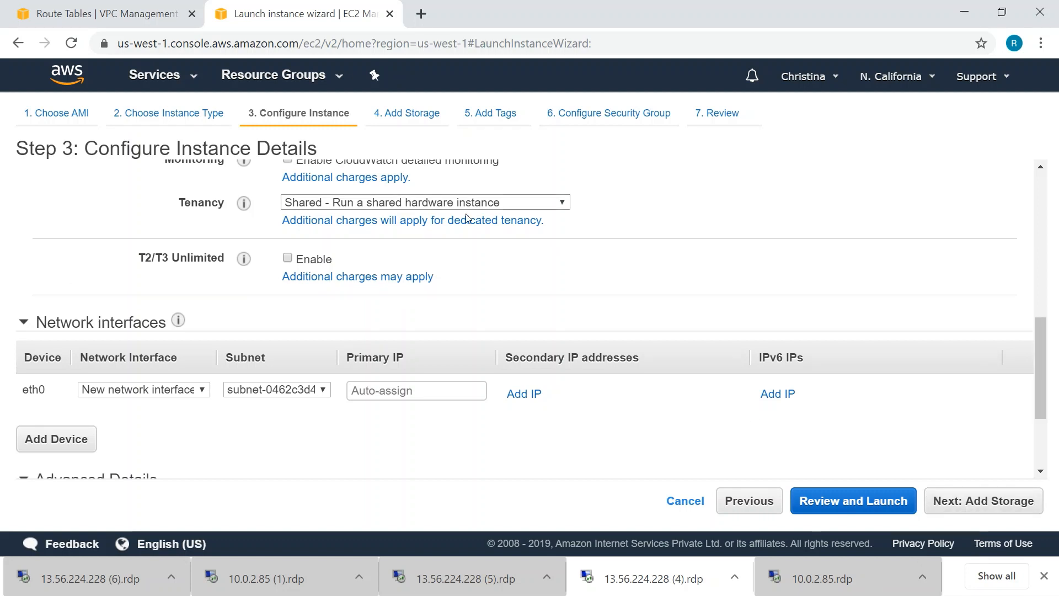
click(988, 502)
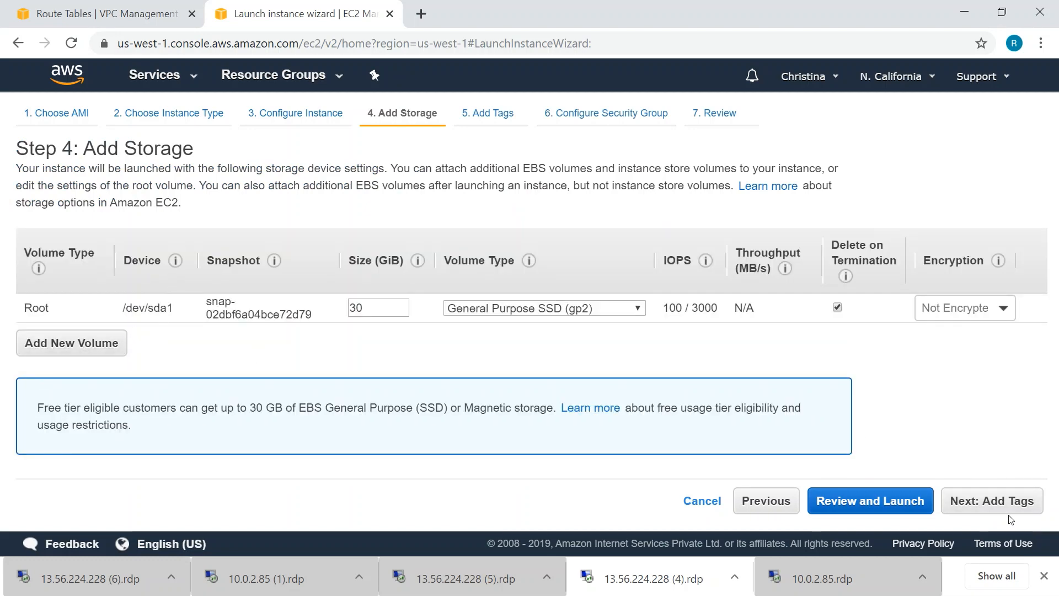
Accept the default storage without adding tags, and set the RDP rule's source to Anywhere in the new security group
click(1009, 513)
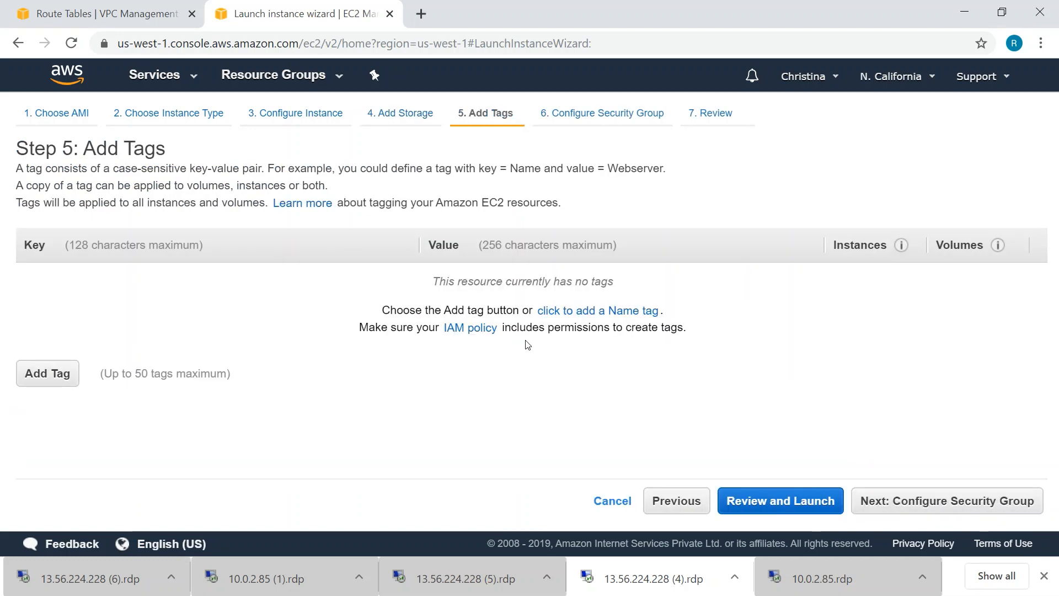
click(925, 506)
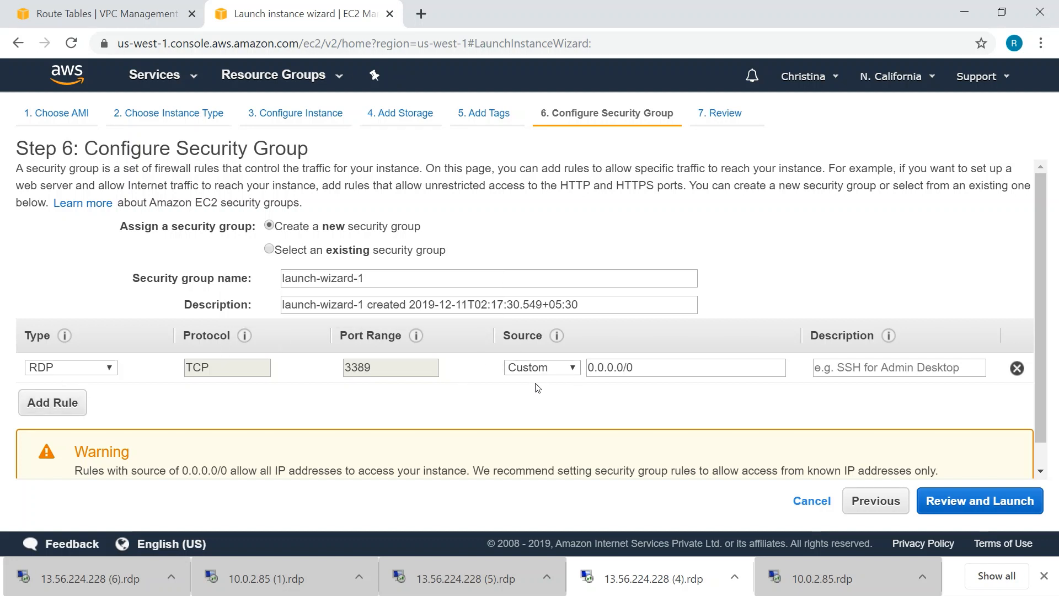
click(540, 367)
click(543, 413)
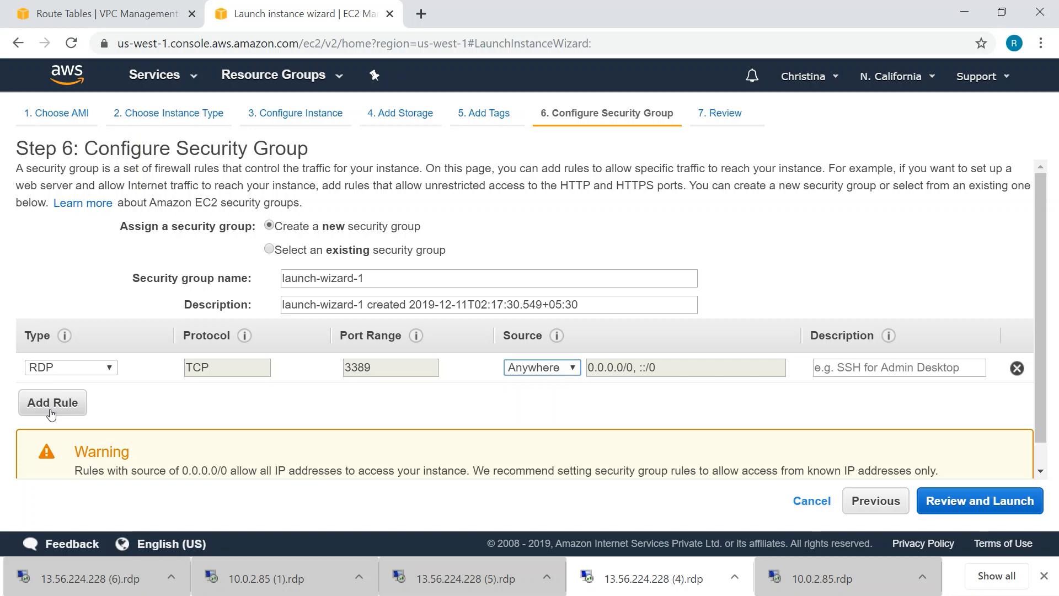
click(985, 509)
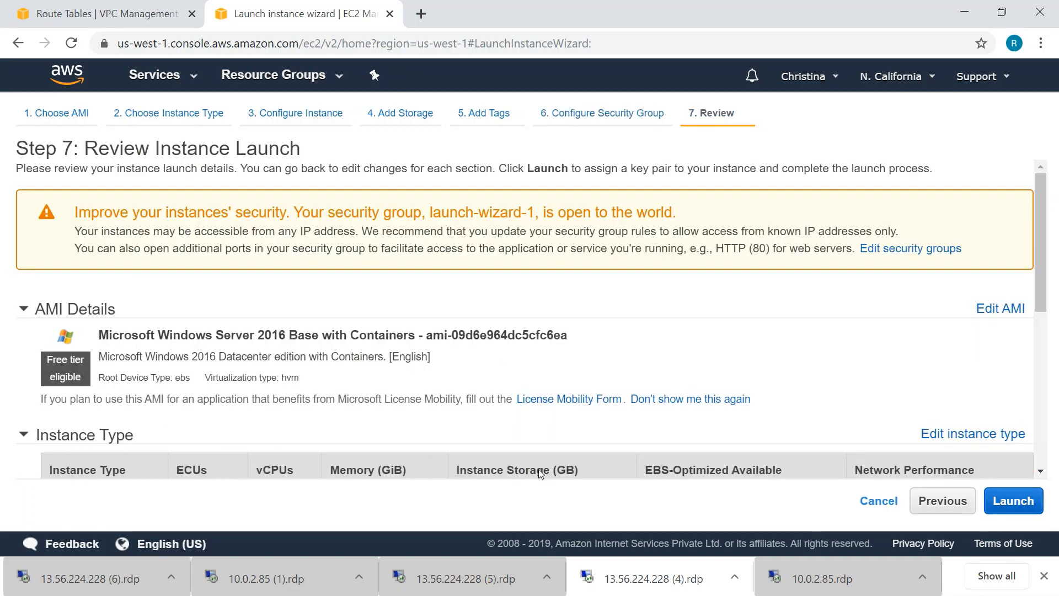
Review the launch settings, then create a new key pair named newvpckey and download its private key file
scroll(859, 445, down, 6)
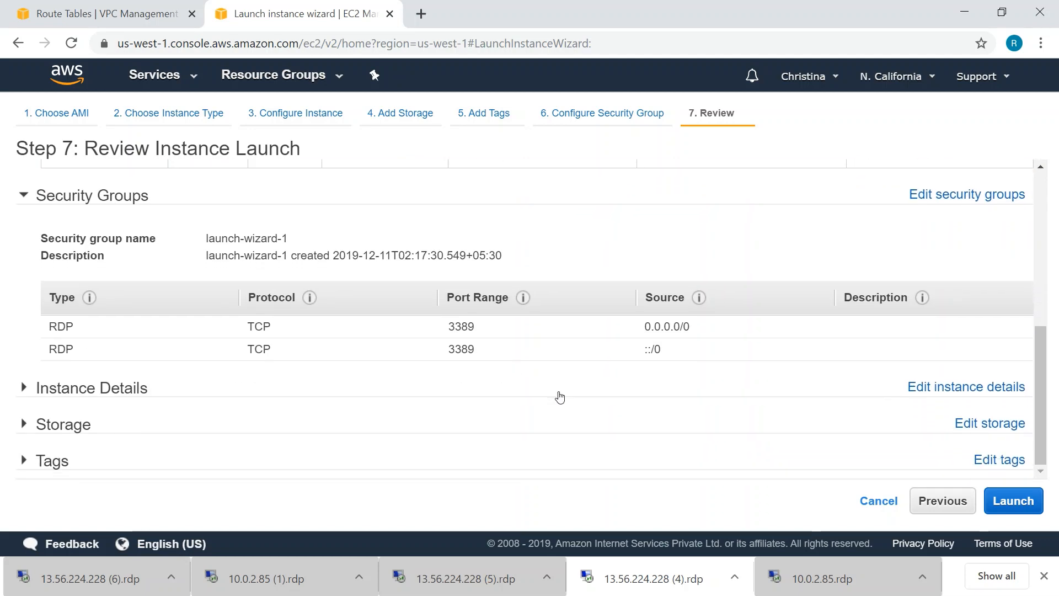
click(997, 499)
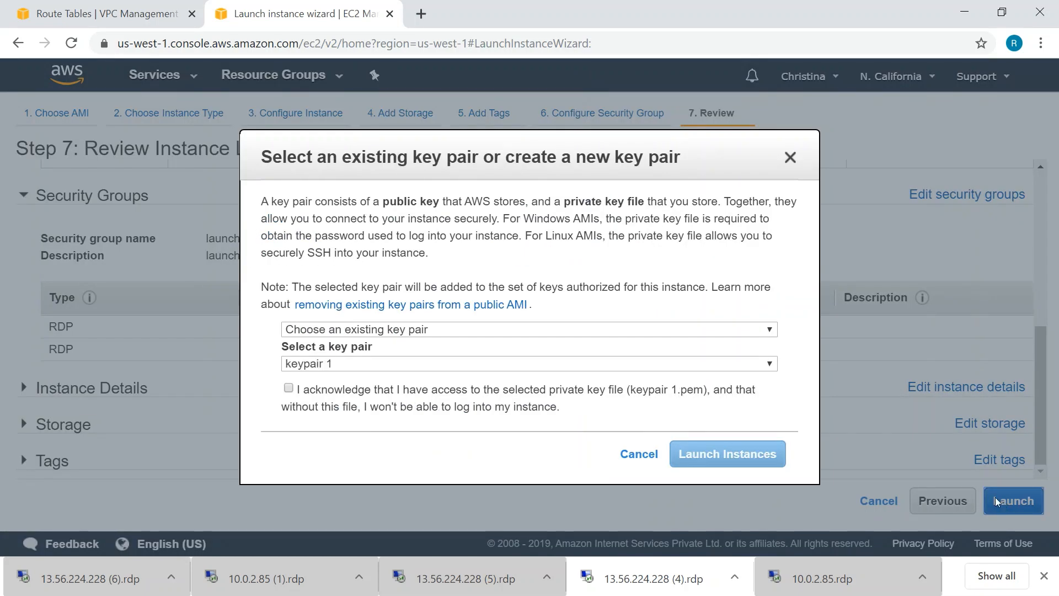
click(423, 329)
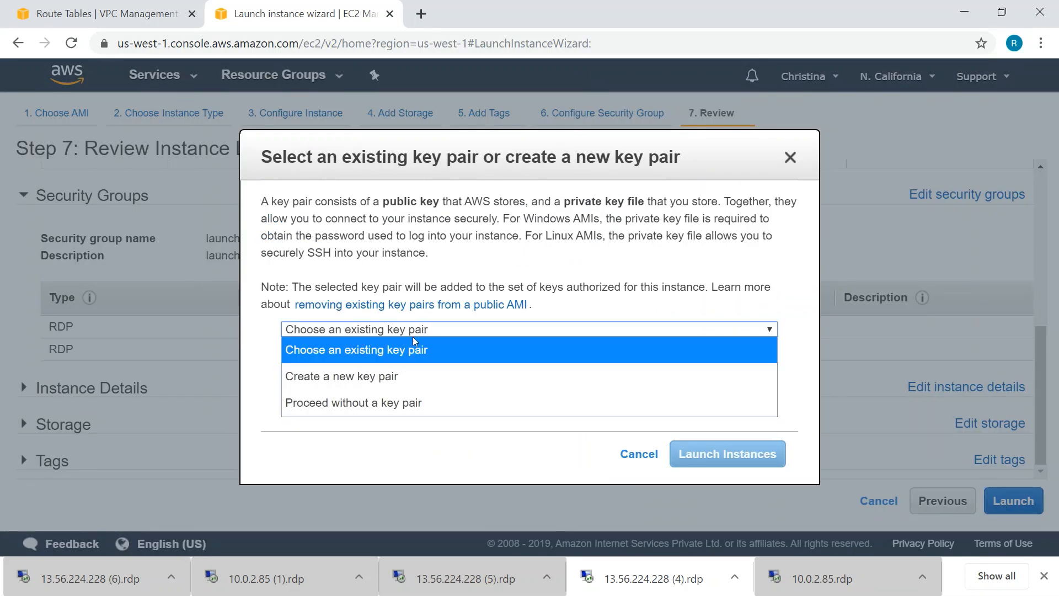
click(388, 370)
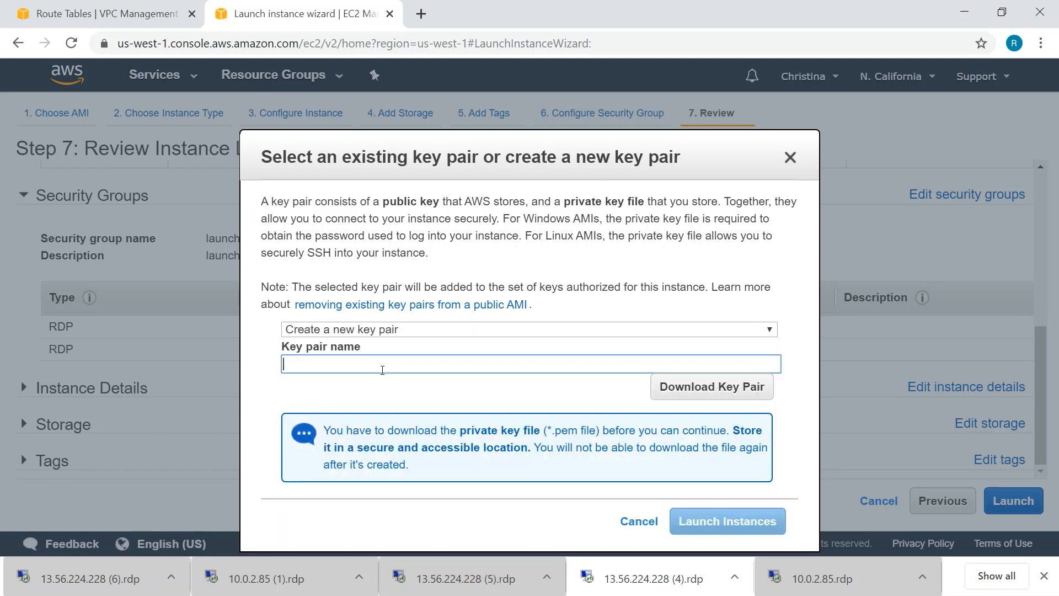
text(newvpckey)
click(747, 389)
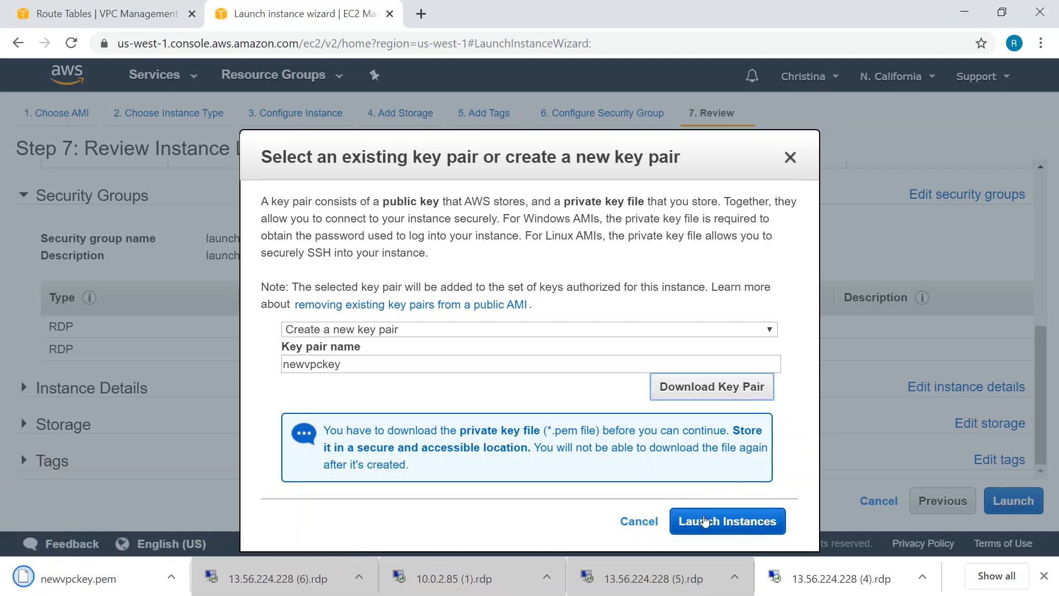
Launch the instance, open the instances list, and name the new instance publicinstance
click(704, 518)
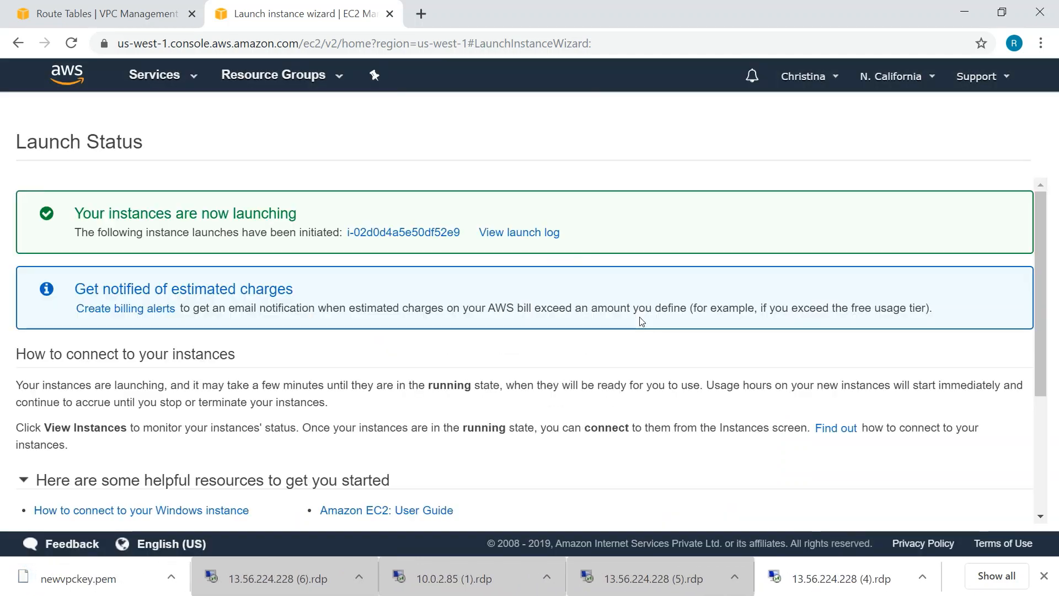
scroll(606, 343, down, 5)
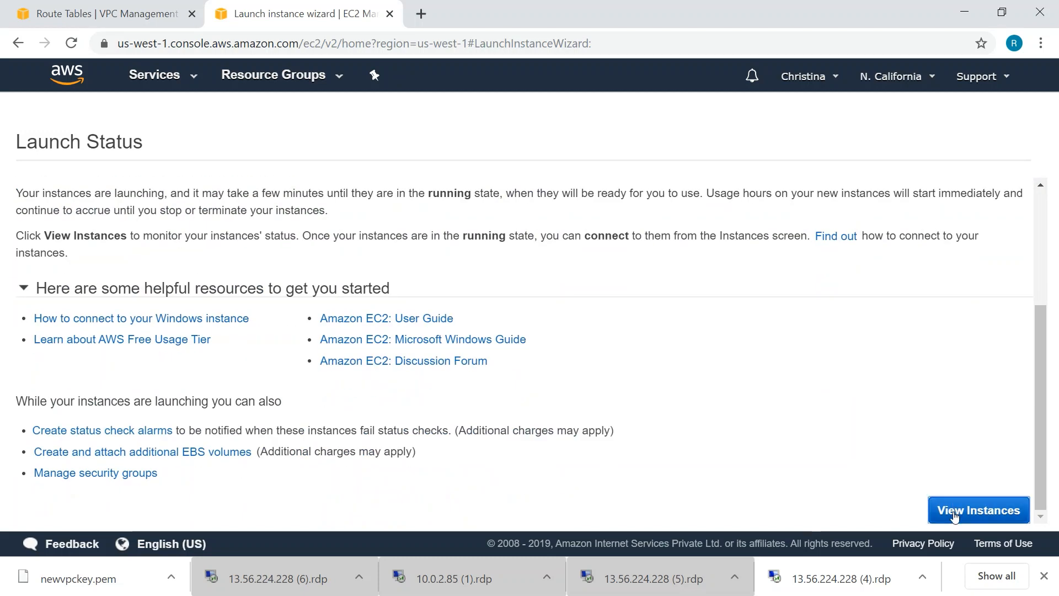
click(979, 509)
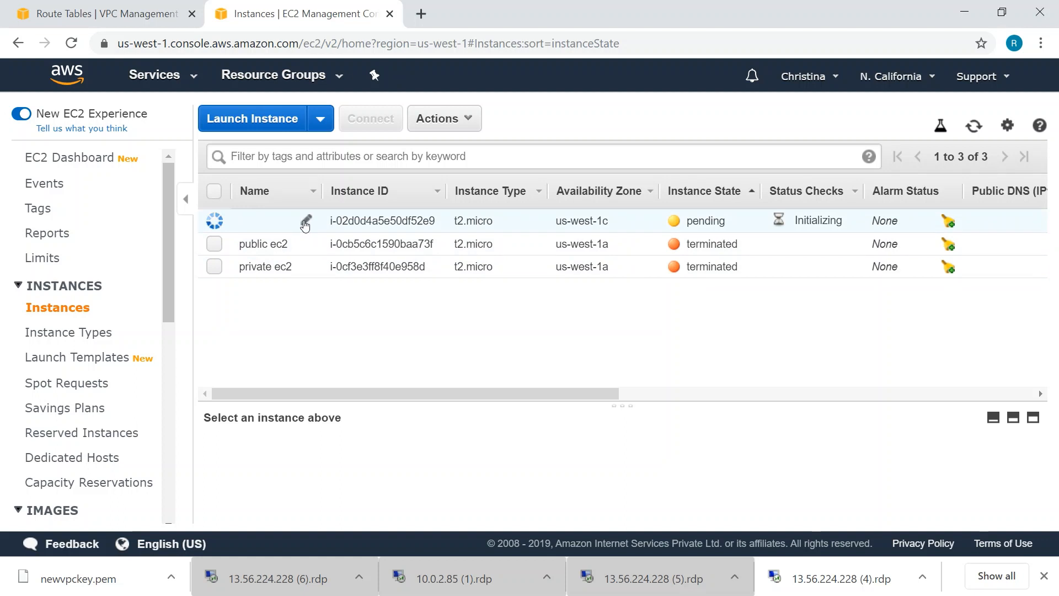
click(304, 219)
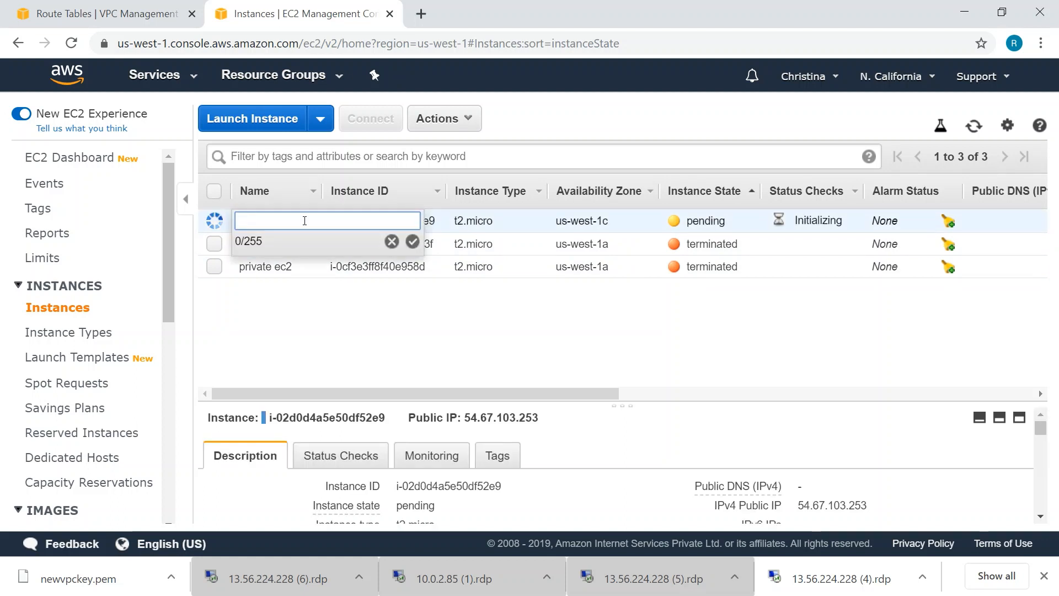
text(publicinstance)
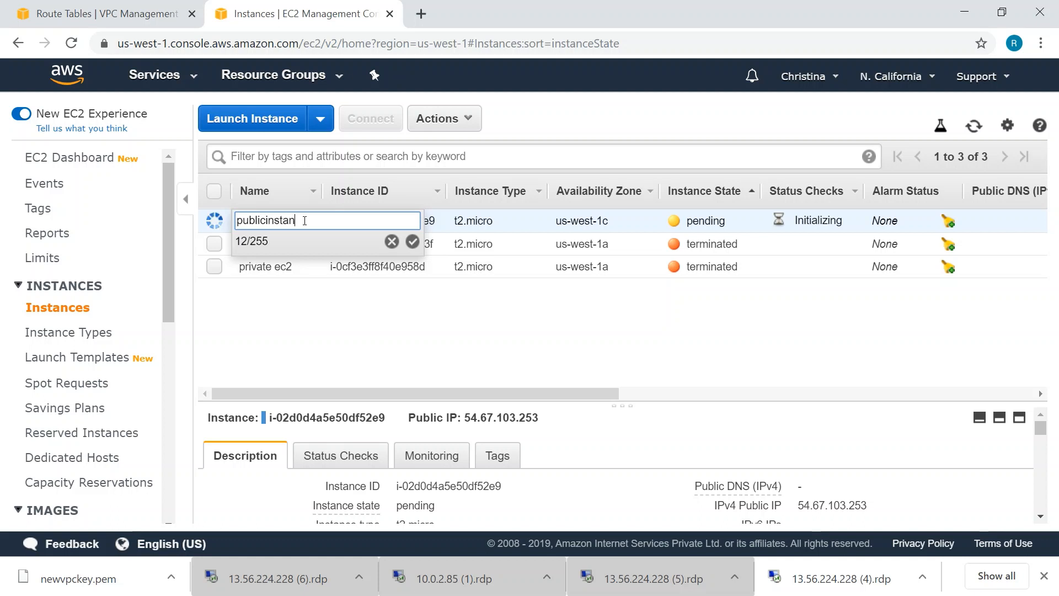
click(412, 242)
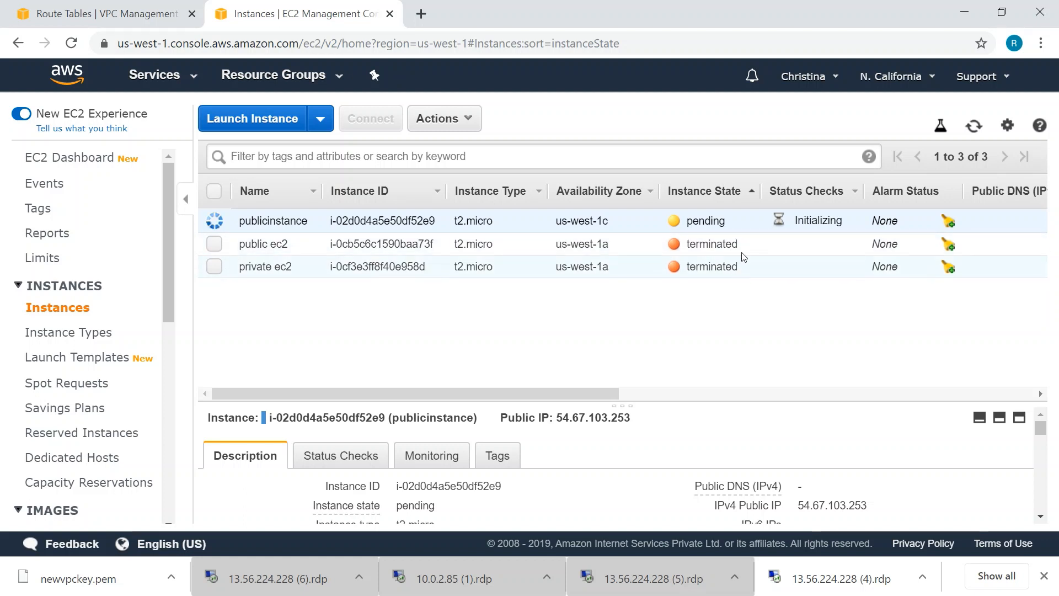
Start launching another instance, limited to free tier AMIs, with Microsoft Windows Server 2016 Base with Containers and the t2.micro type
click(276, 120)
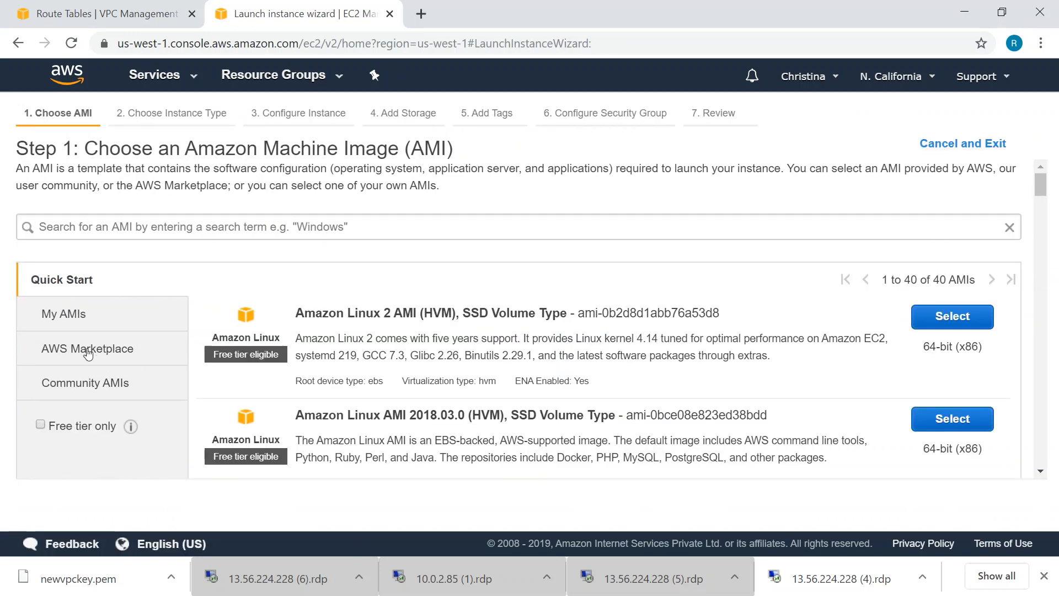
click(41, 425)
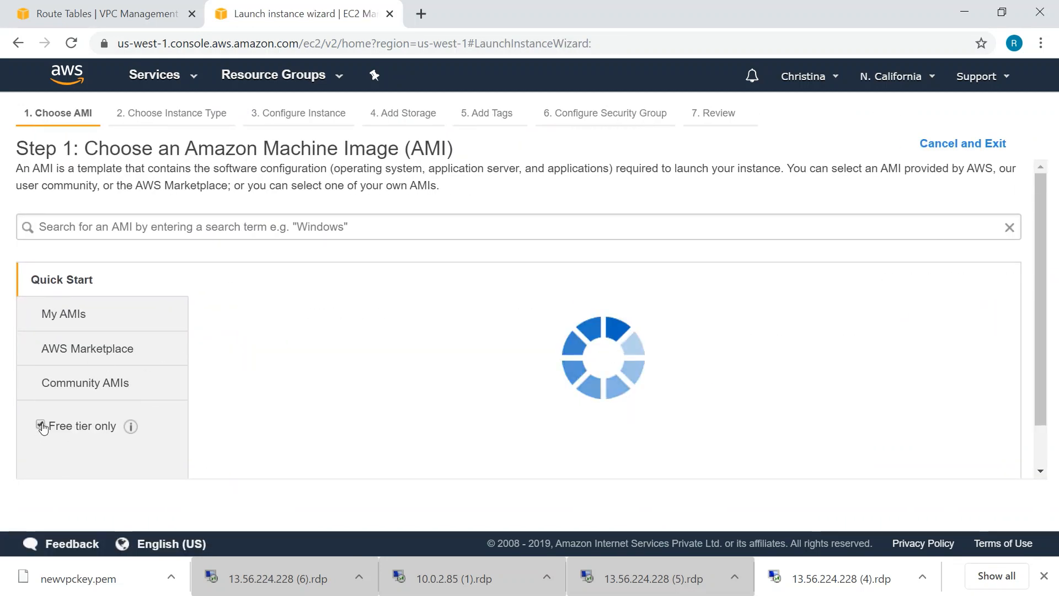
scroll(603, 368, down, 9)
scroll(603, 368, down, 6)
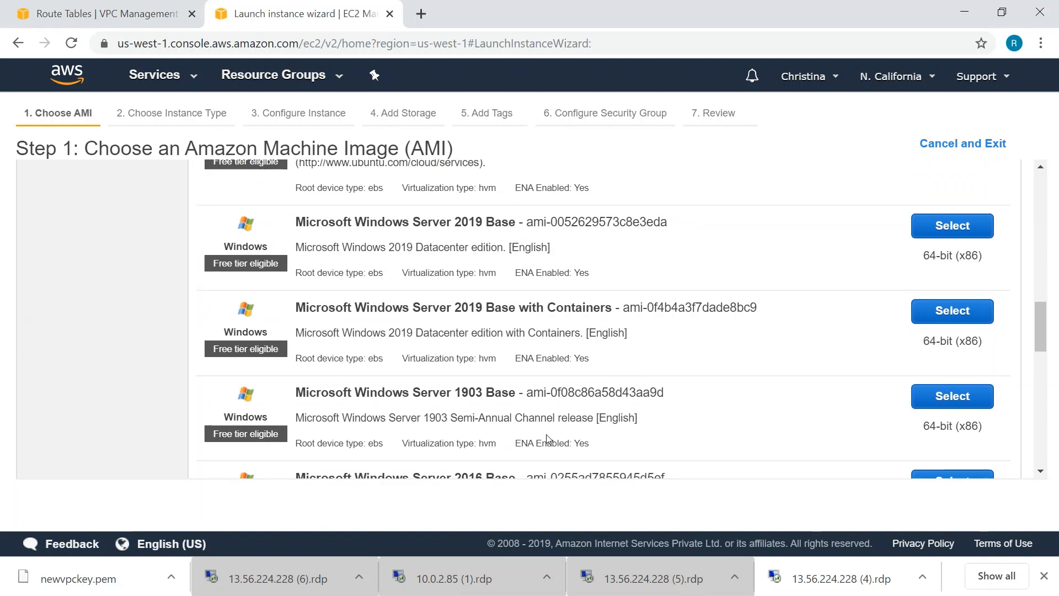
scroll(548, 439, down, 6)
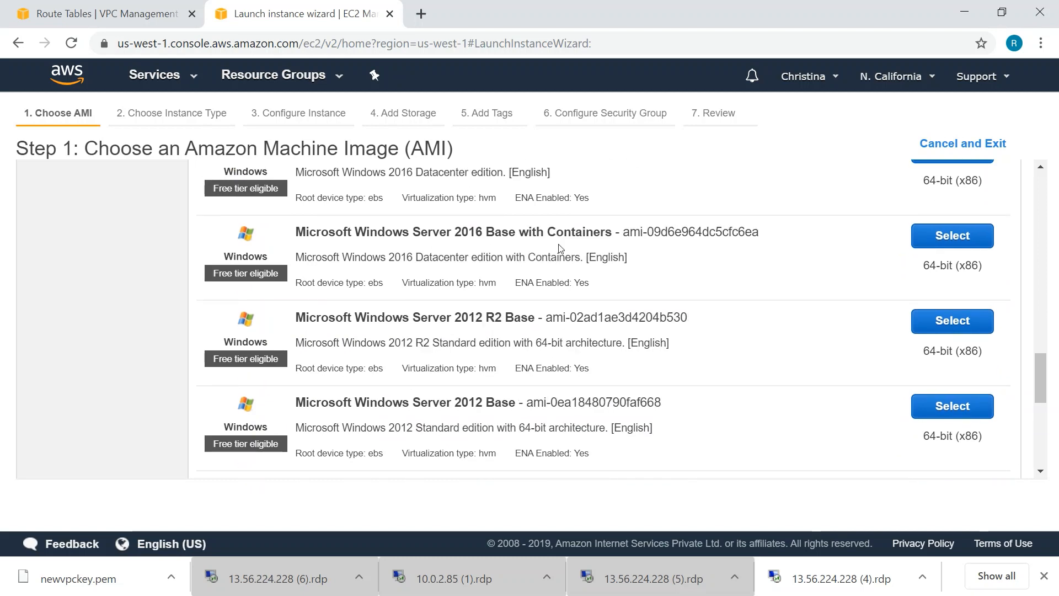
click(936, 238)
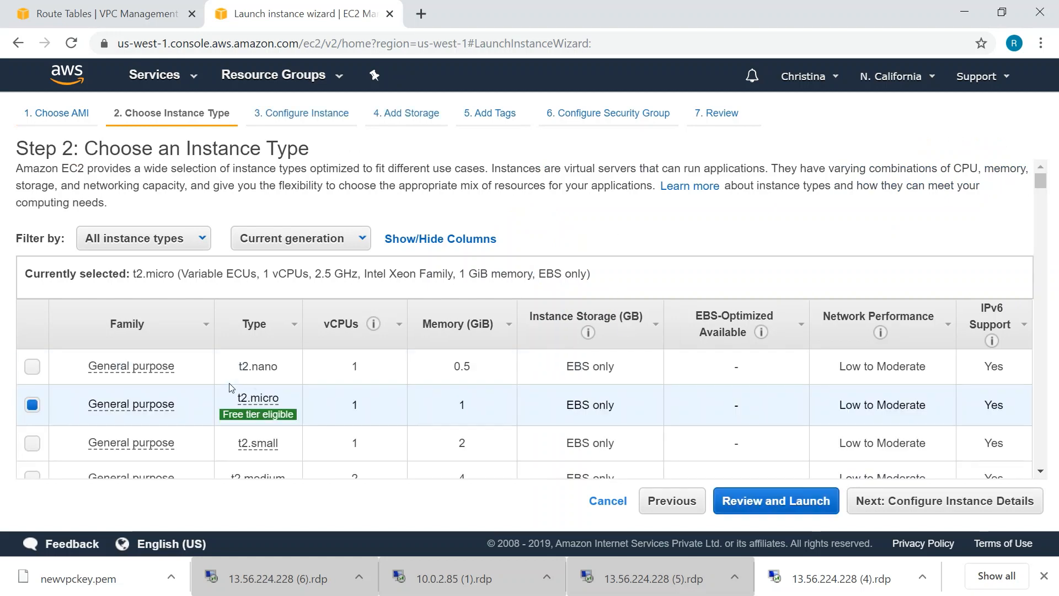
click(962, 501)
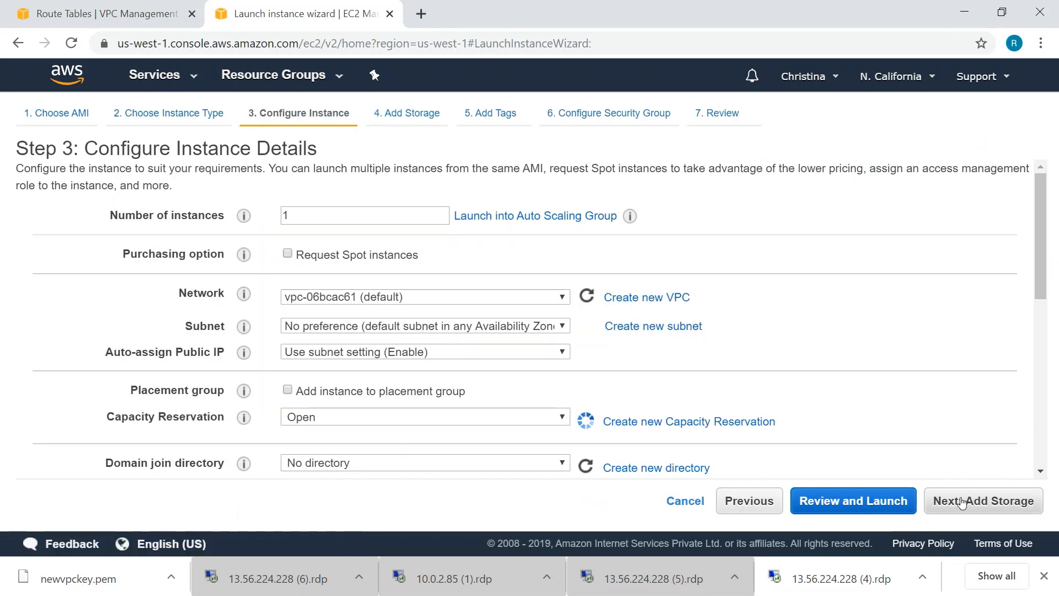
Configure the instance details with network myfirstvpc and subnet privatesubnet, and accept the default storage without adding tags
click(350, 298)
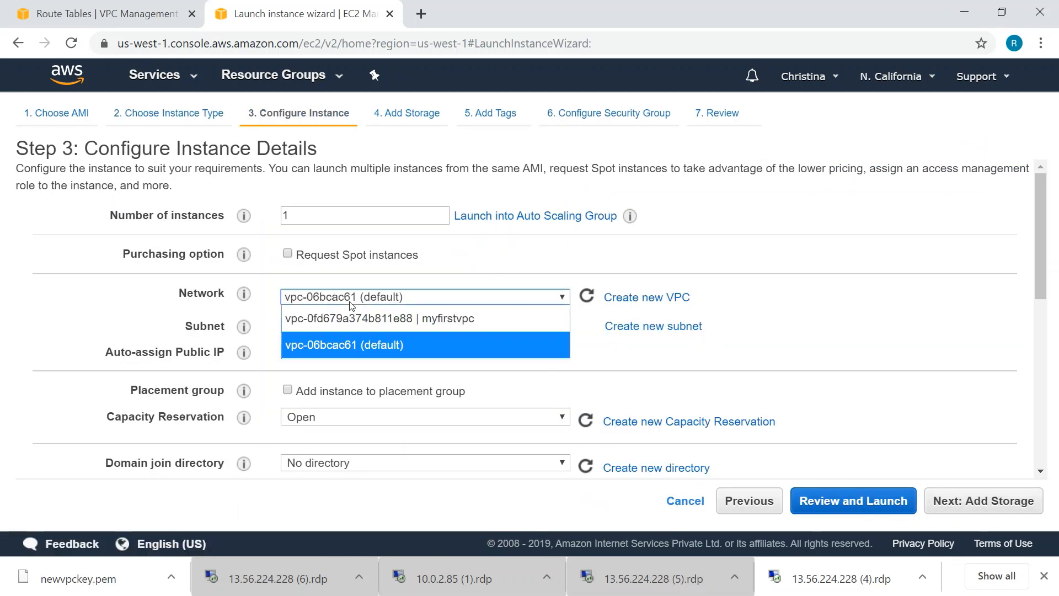
click(353, 318)
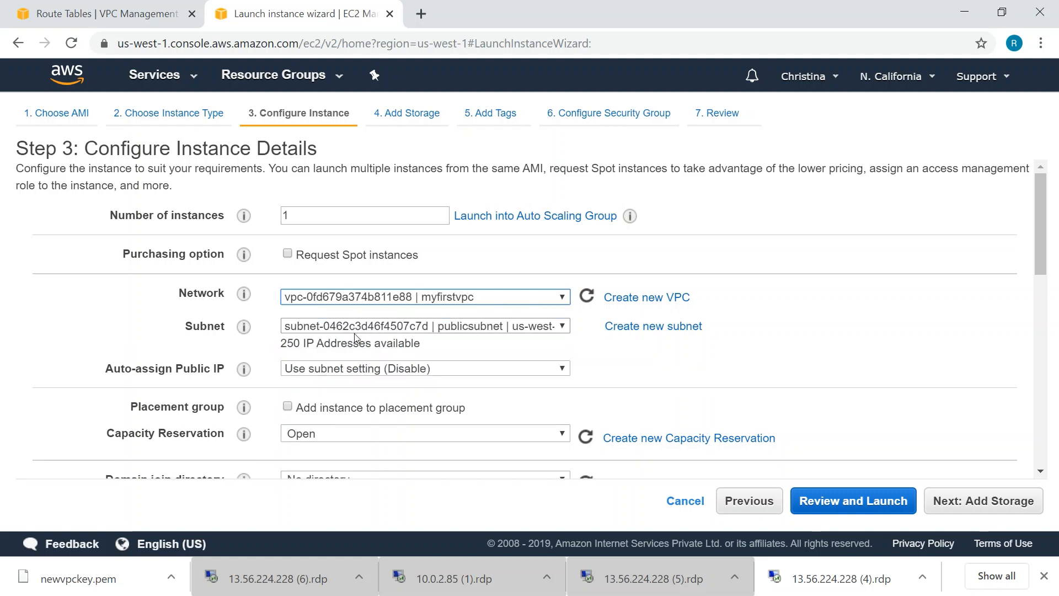
click(356, 329)
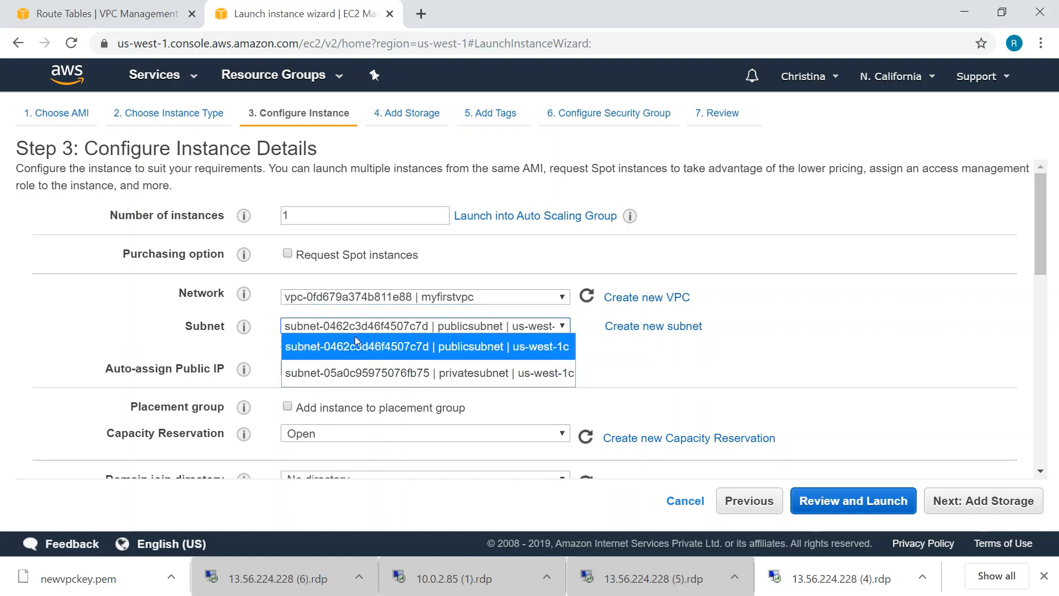
click(392, 373)
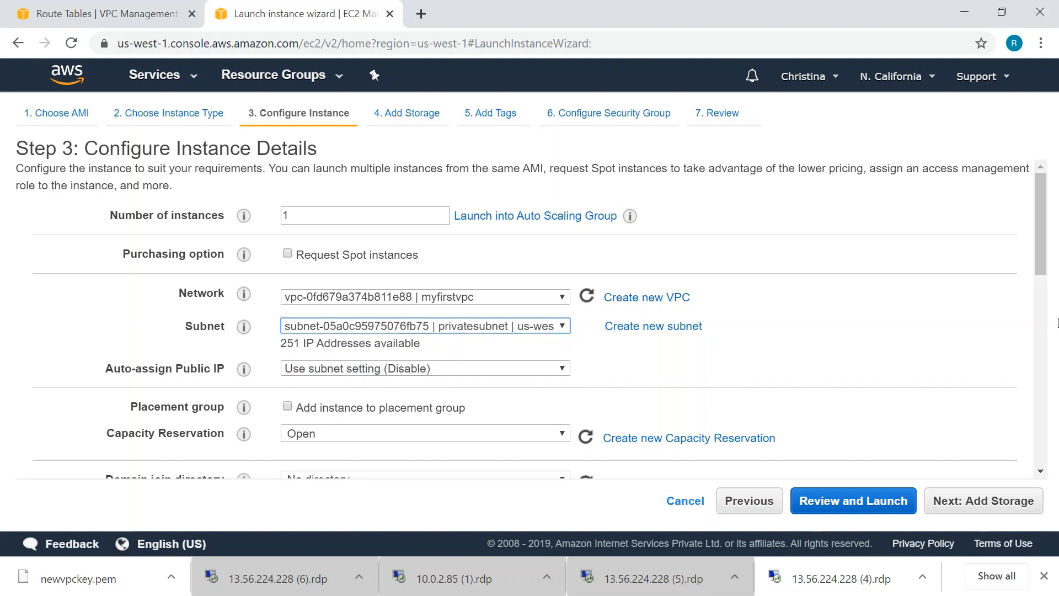
drag(1038, 250, 1034, 312)
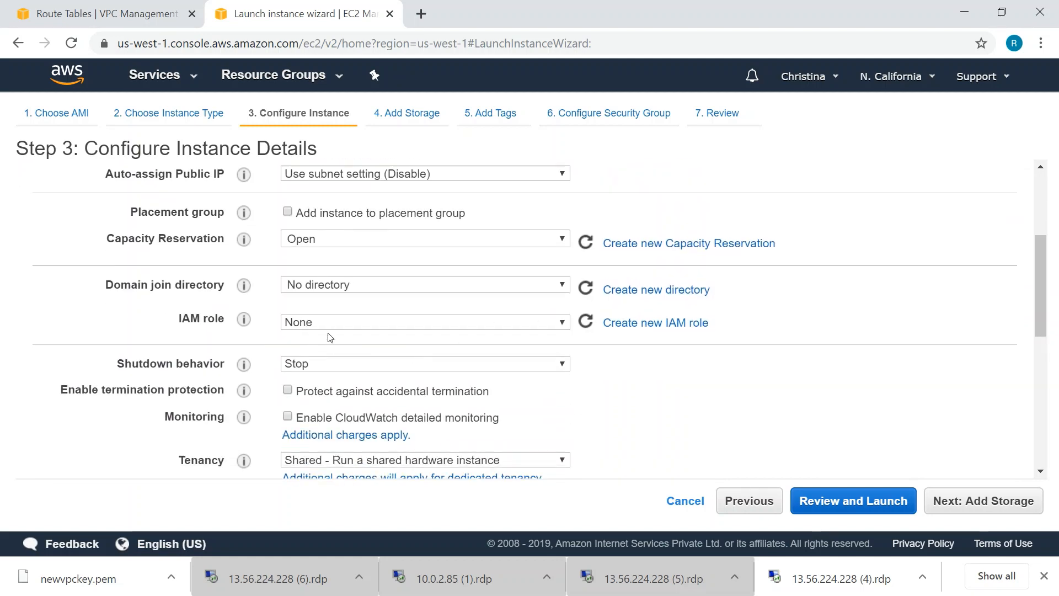
scroll(340, 337, down, 3)
scroll(340, 337, down, 2)
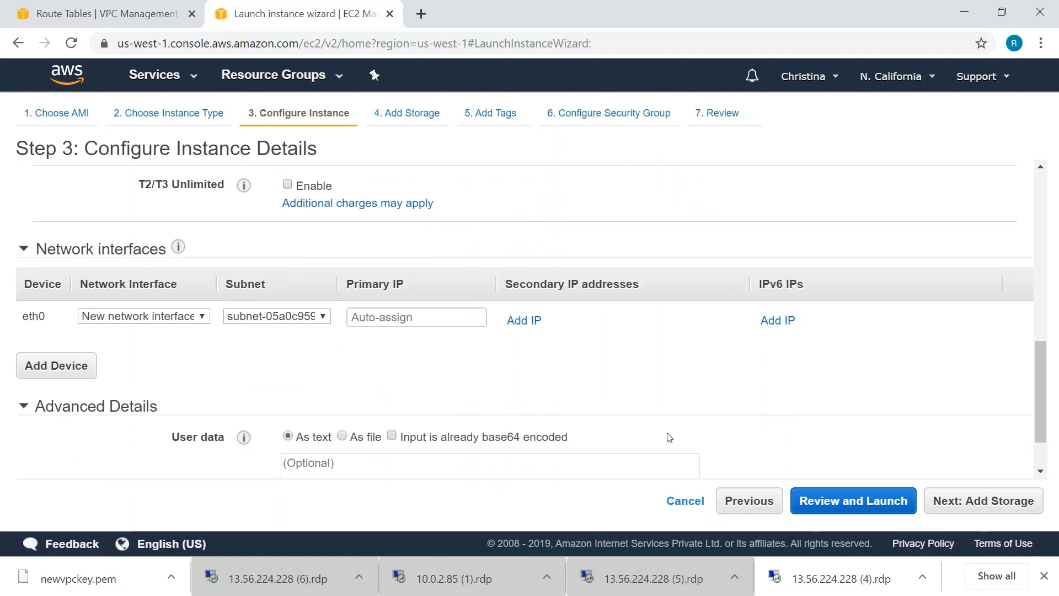
click(976, 506)
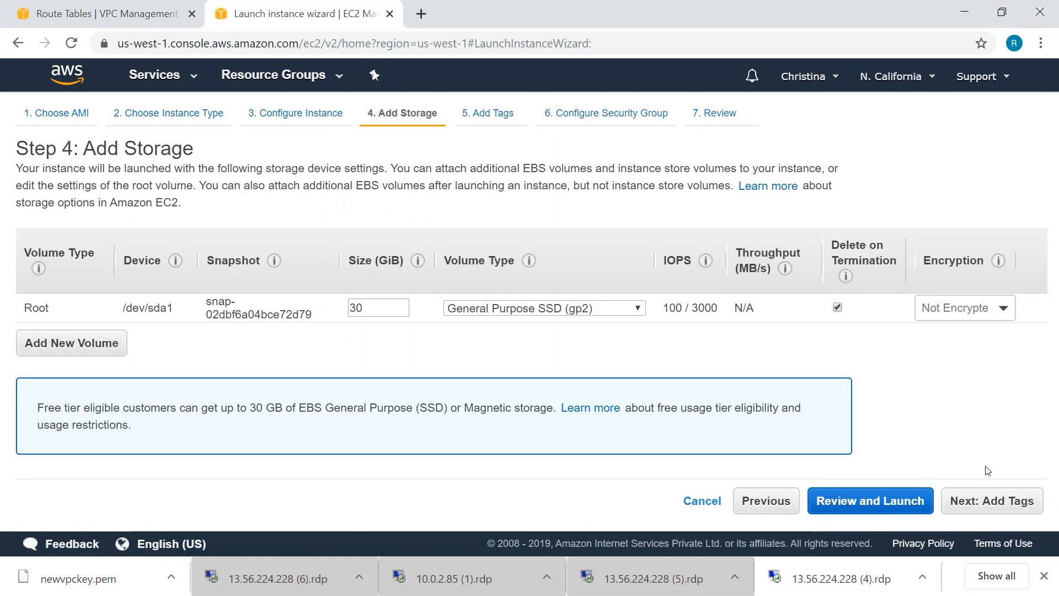
click(985, 505)
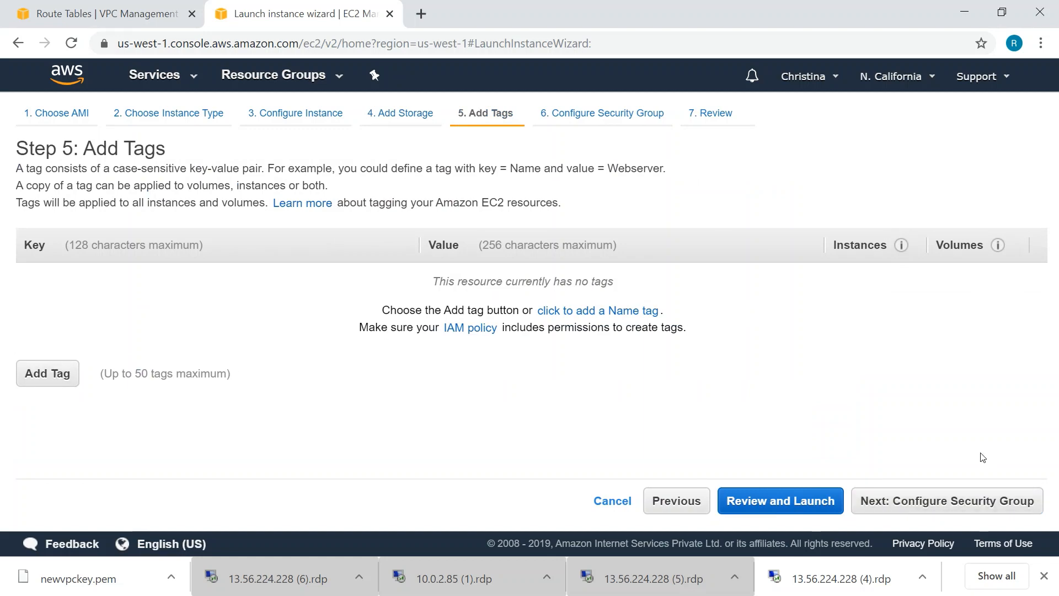
click(961, 506)
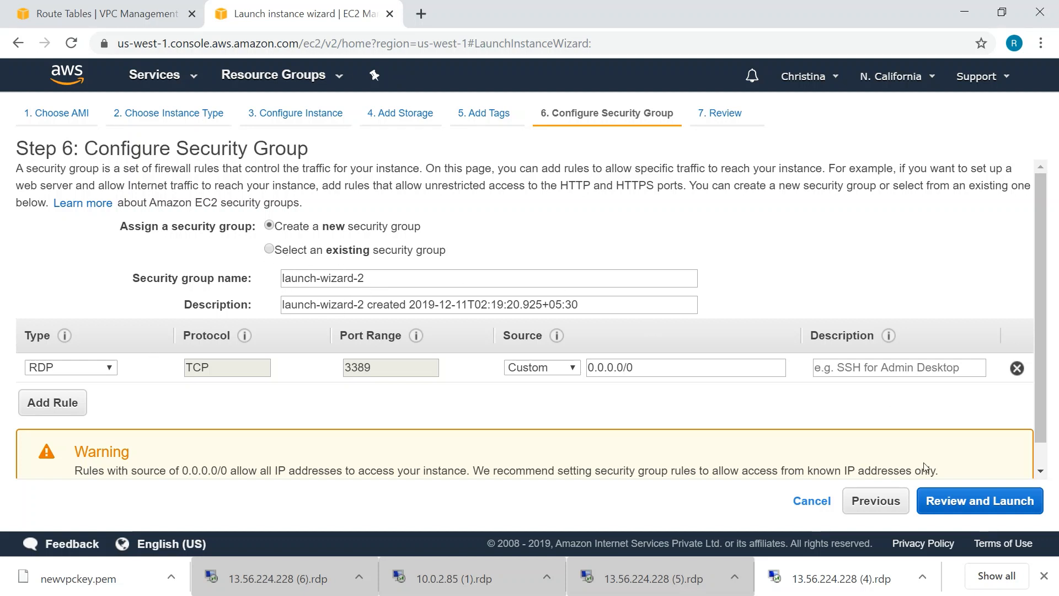
drag(1042, 437, 1048, 460)
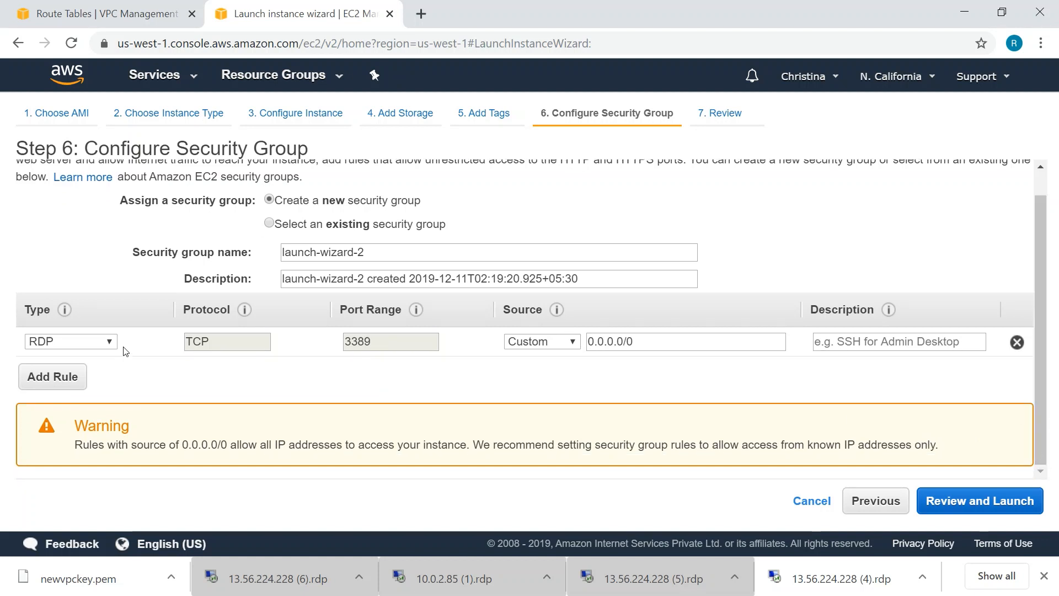
click(72, 377)
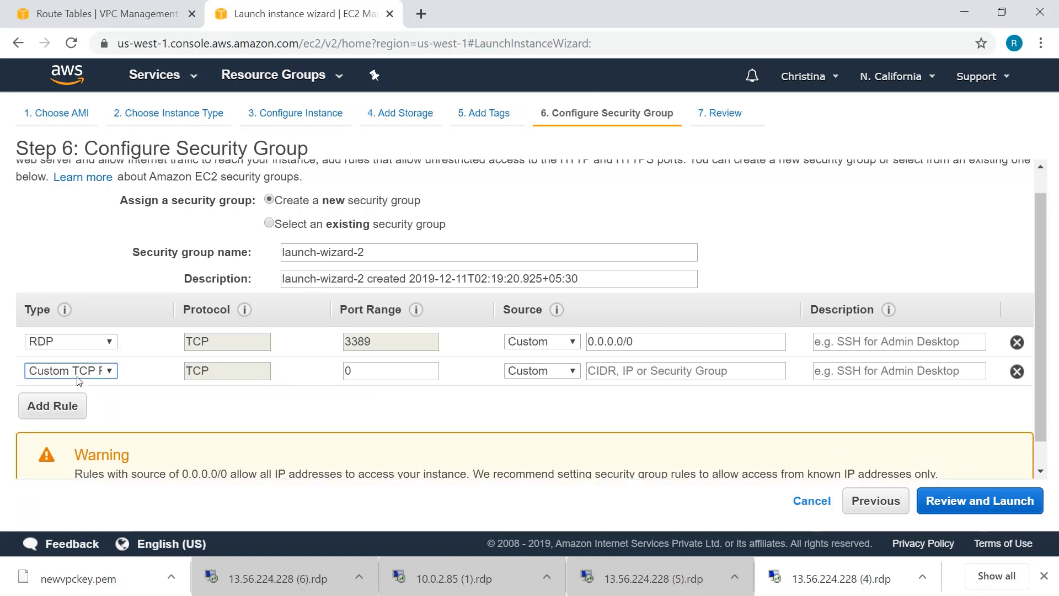
click(113, 371)
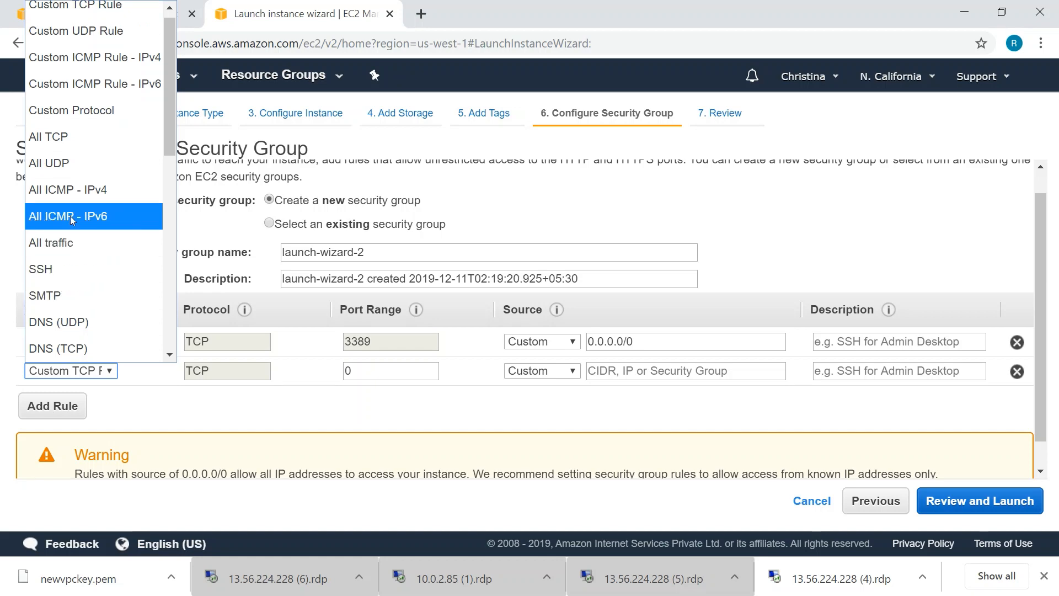
click(1017, 370)
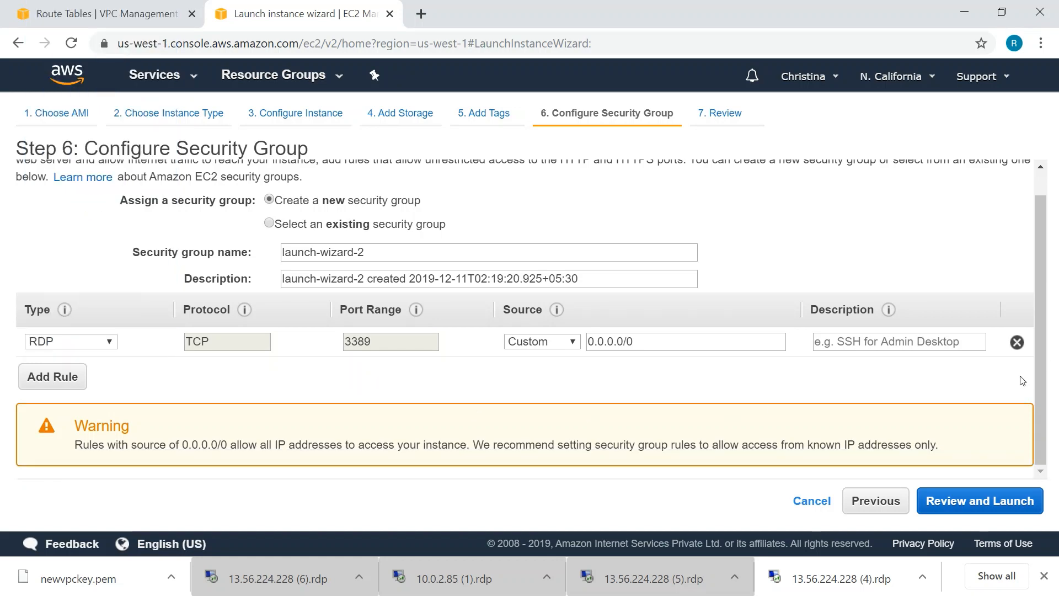
Accept the new security group with its default RDP rule, review the launch settings, and proceed to the key pair selection
click(976, 502)
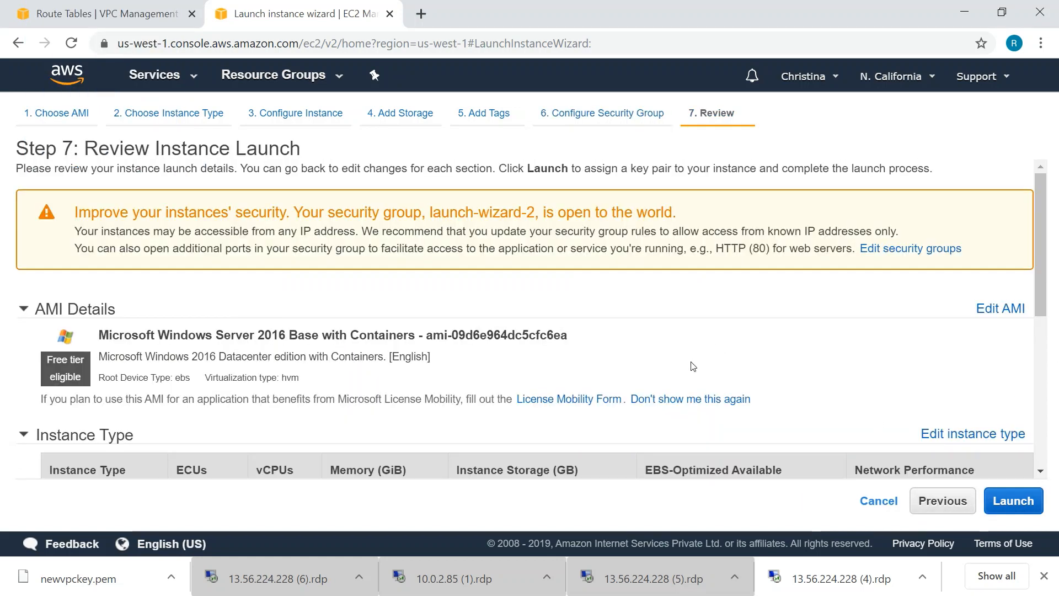
scroll(928, 462, down, 5)
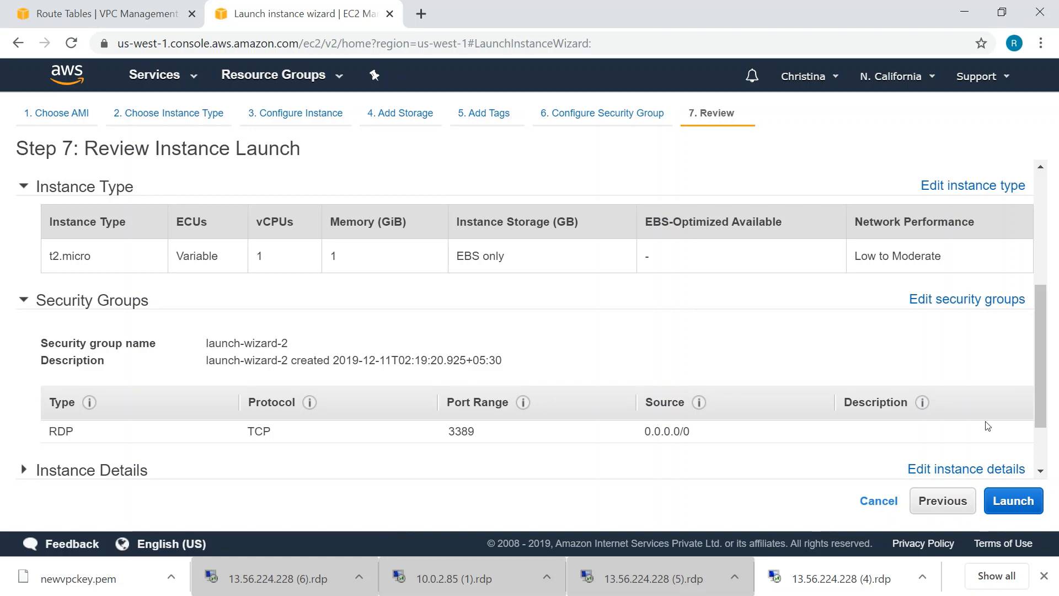
scroll(1017, 412, down, 2)
click(1006, 505)
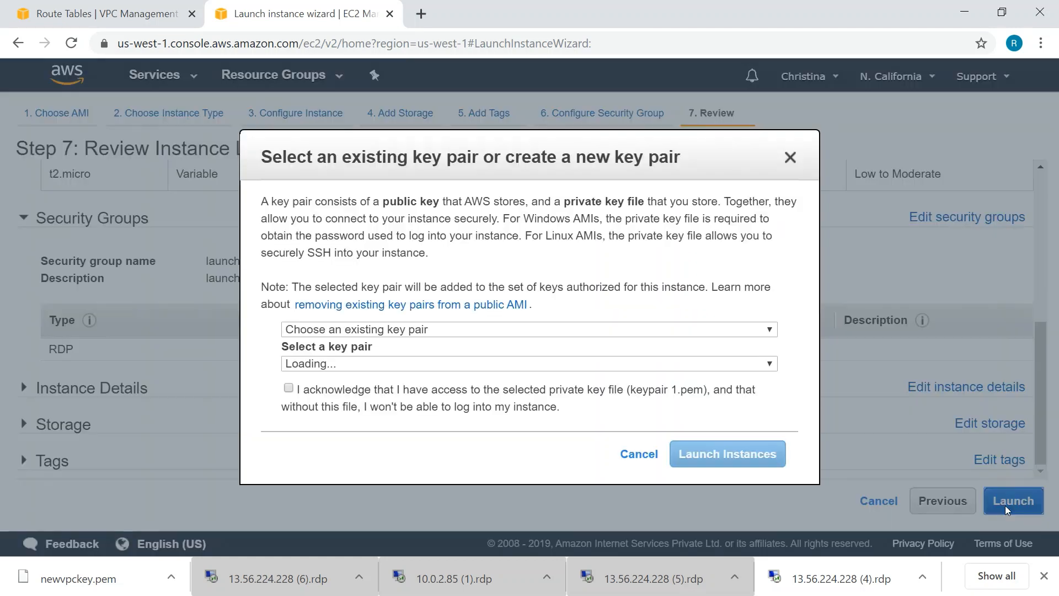
Choose the existing key pair newvpckey and acknowledge having access to its private key file
click(457, 327)
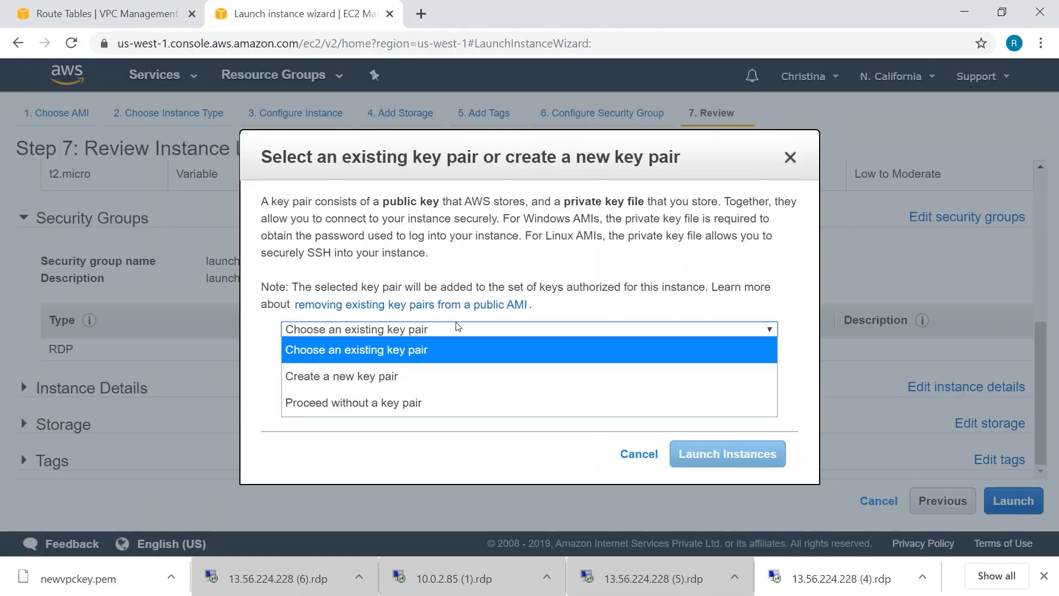
click(426, 374)
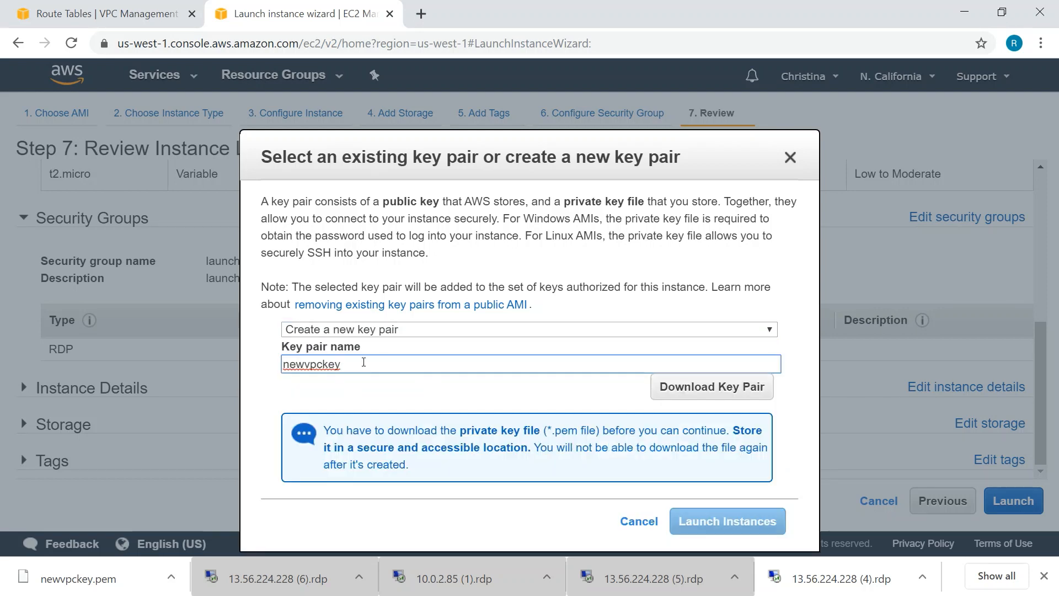
click(417, 332)
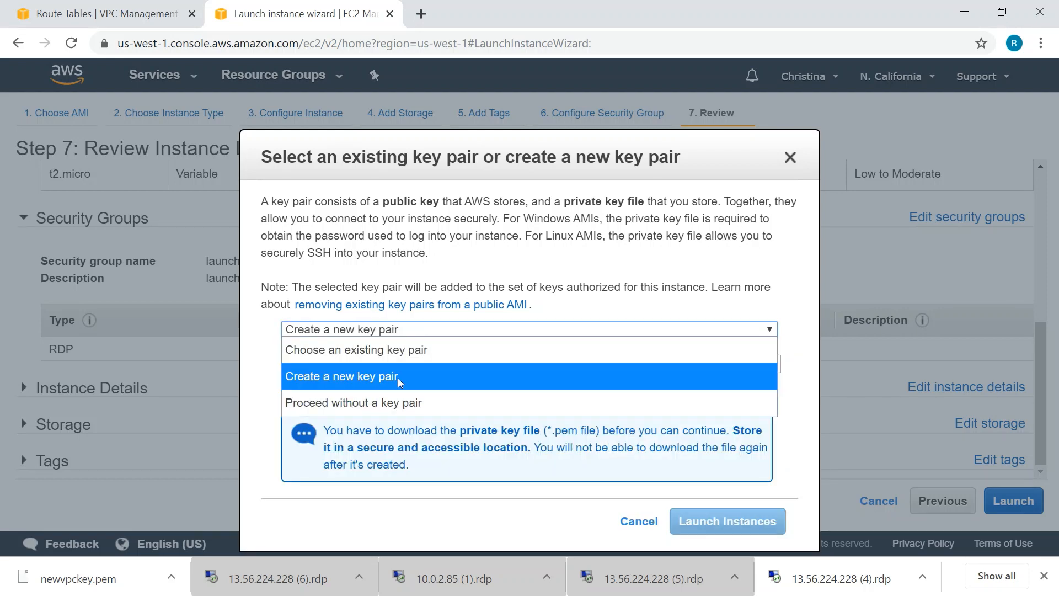
click(394, 359)
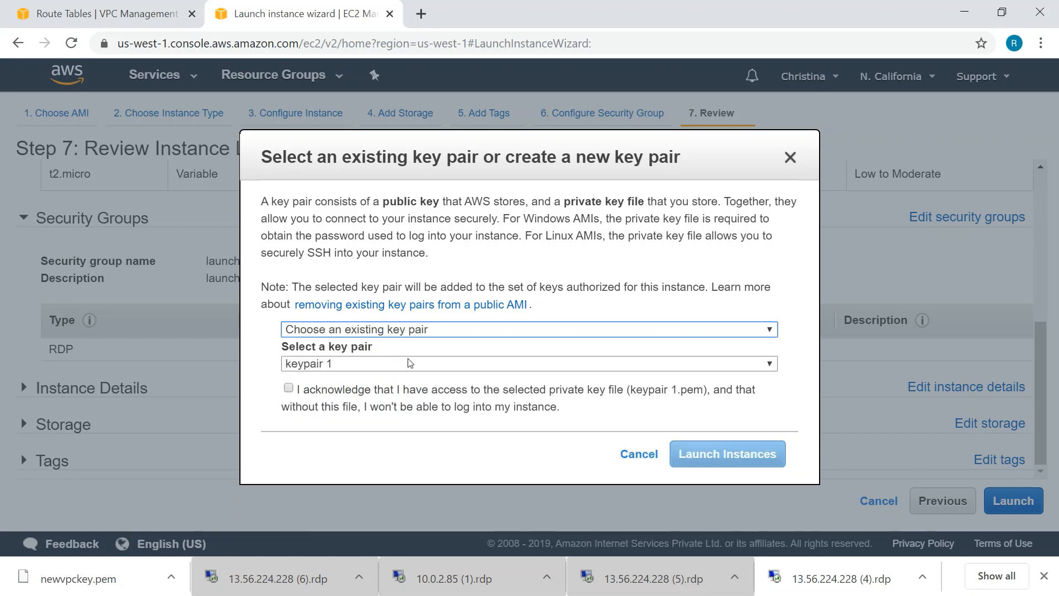
click(373, 365)
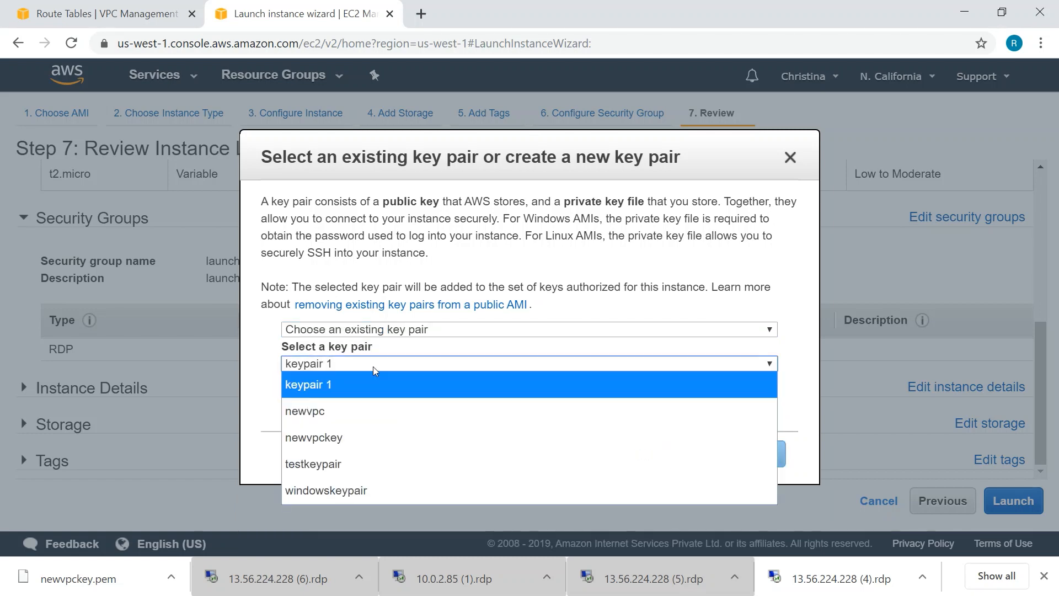
click(341, 433)
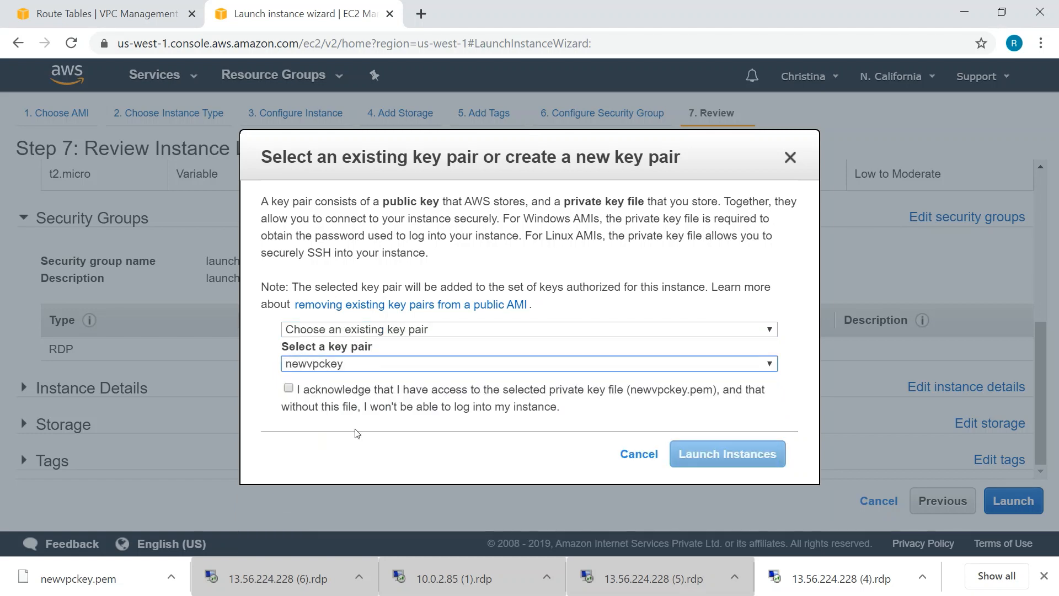
click(285, 385)
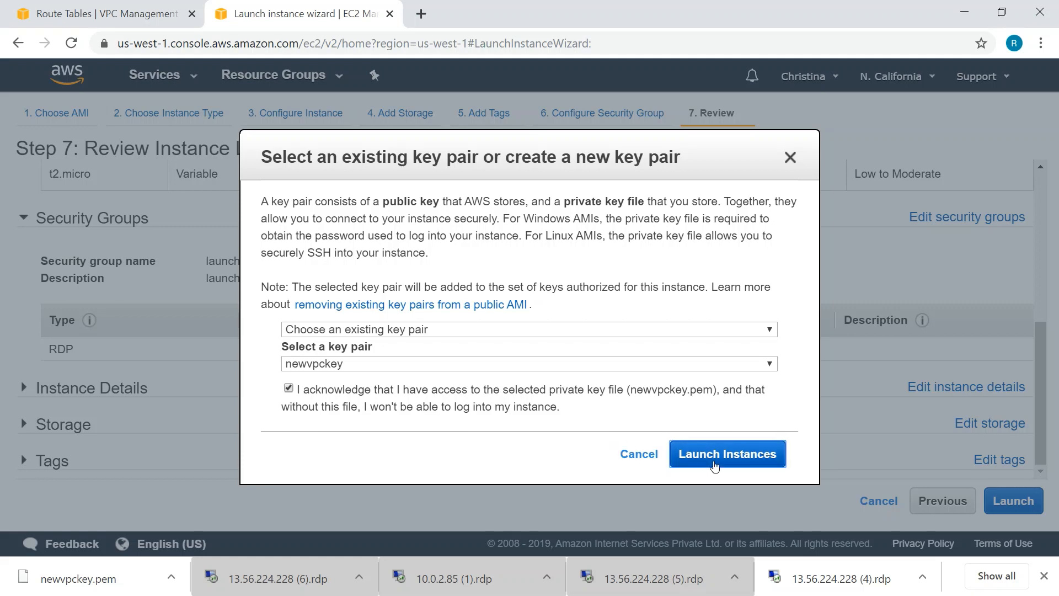
Launch the configured instance and open the list of running EC2 instances
click(715, 466)
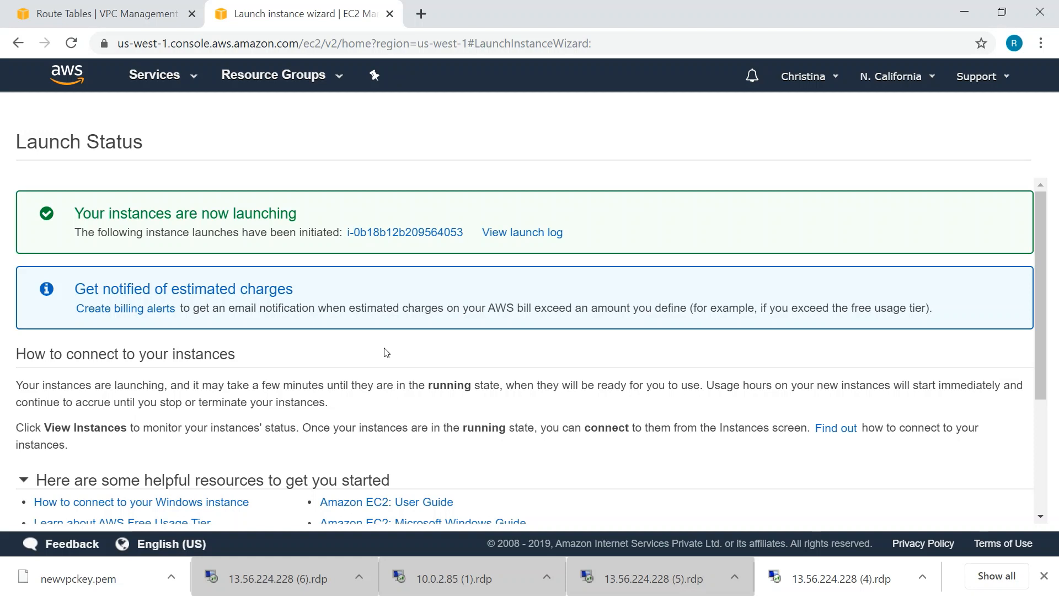
click(164, 84)
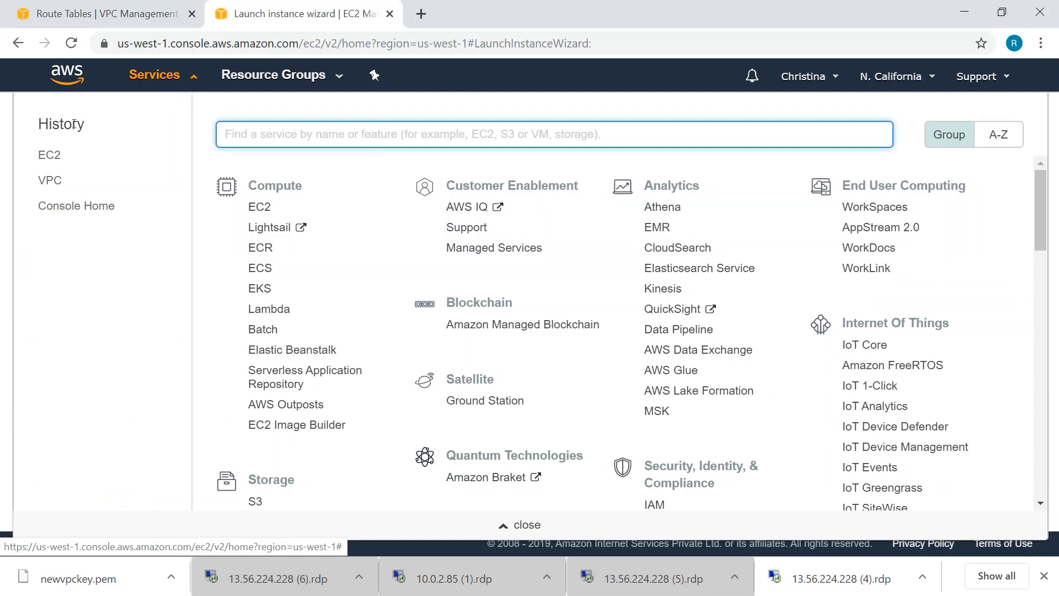
click(49, 154)
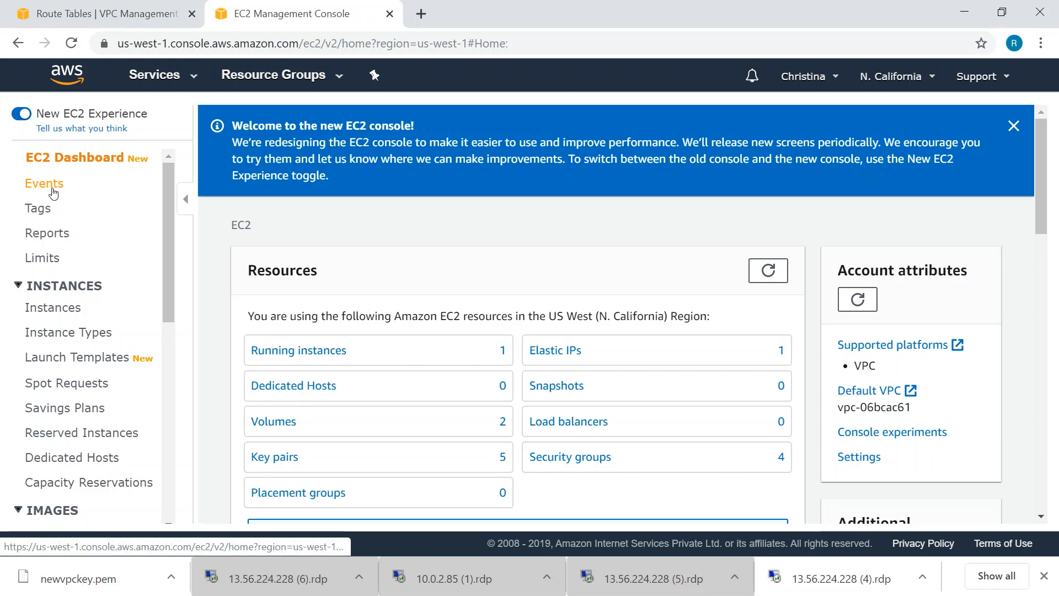
click(265, 353)
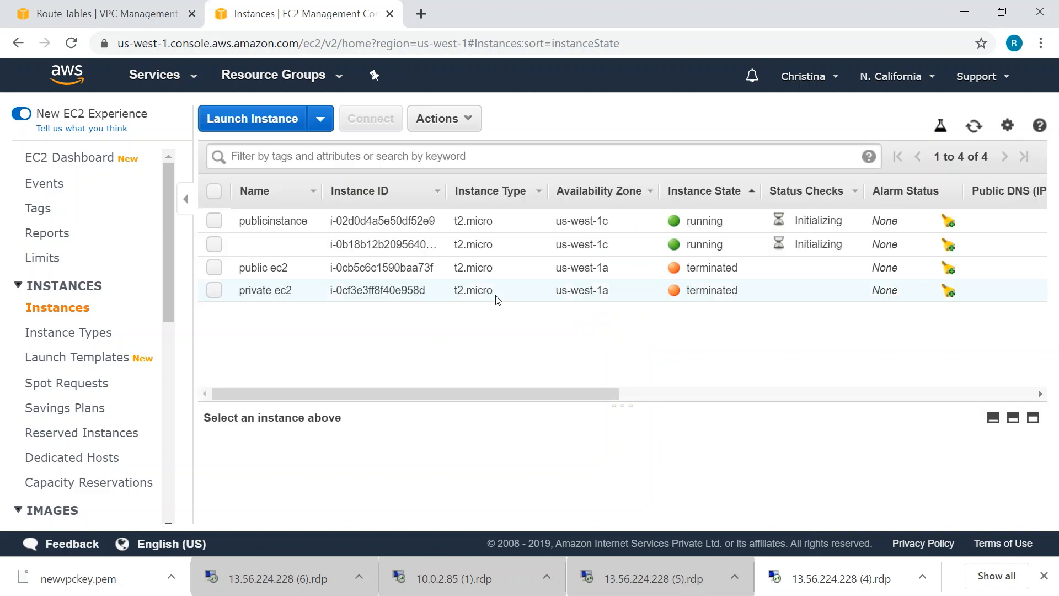
Name the newly launched, unnamed instance privateinstance
click(301, 243)
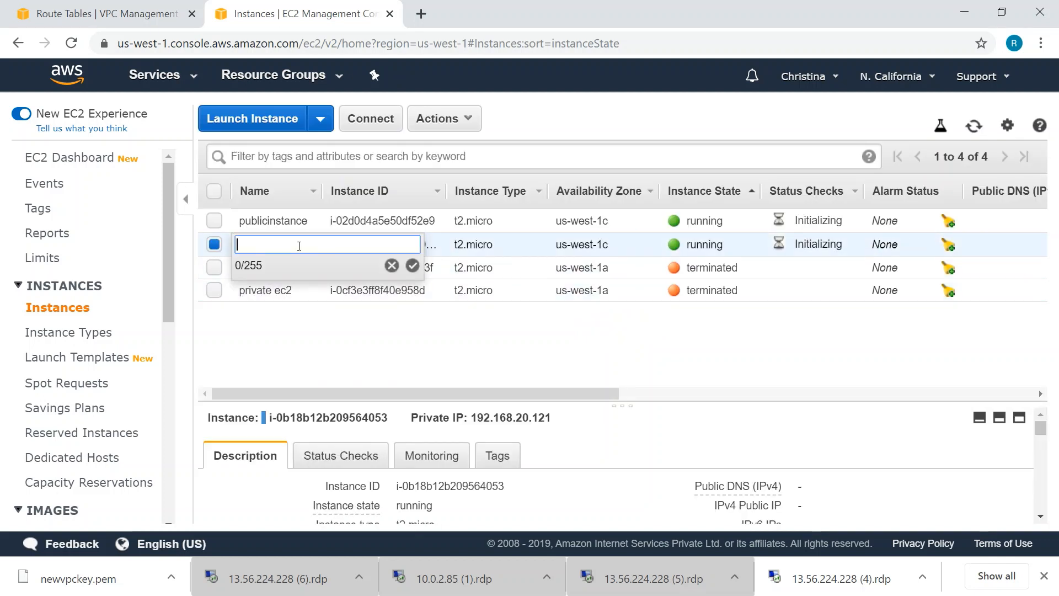
text(private)
text(instance)
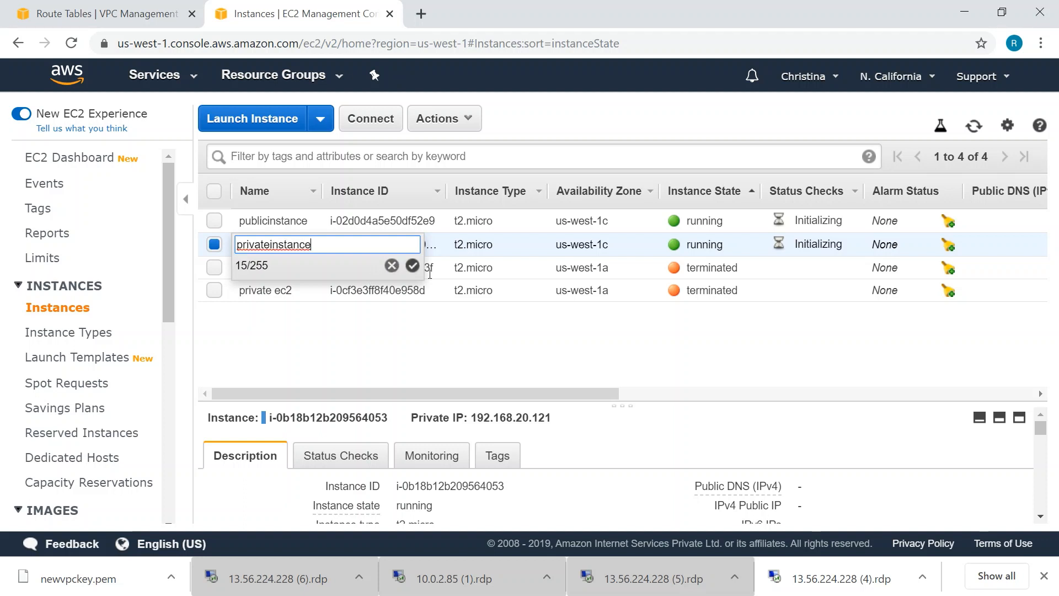
click(413, 266)
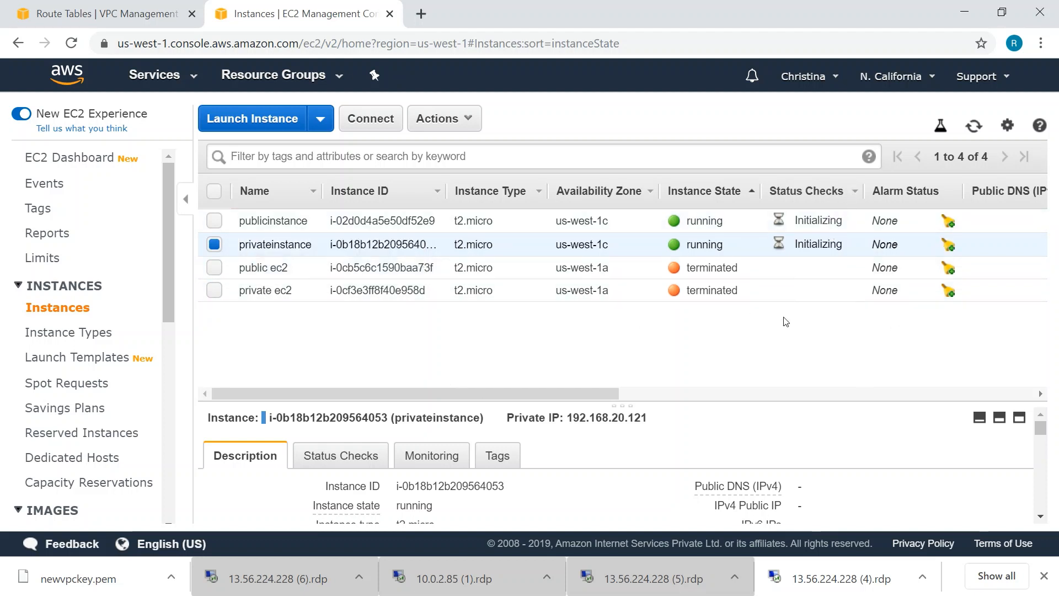
right_click(769, 348)
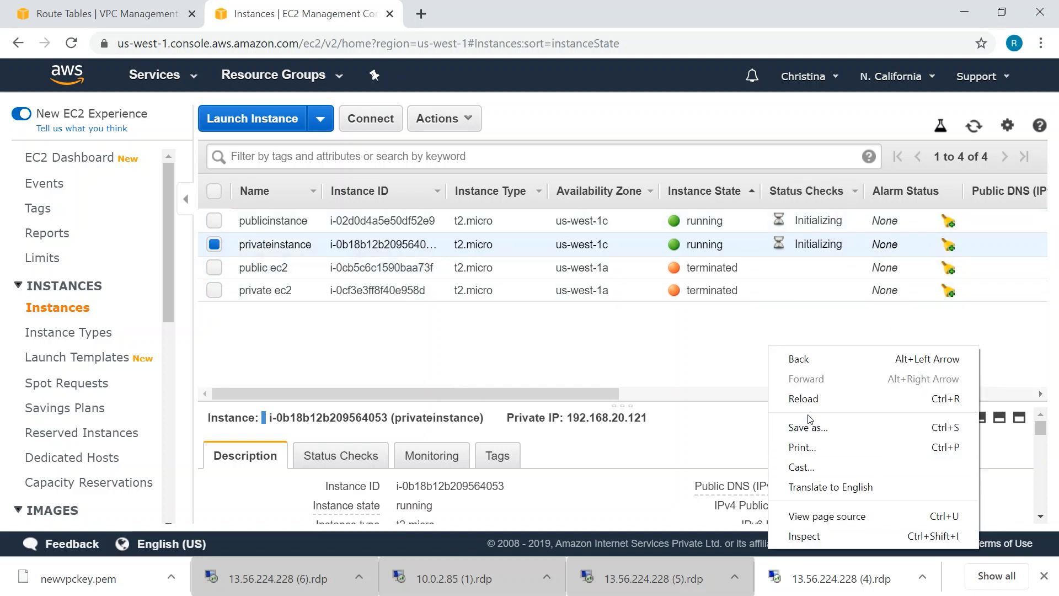
click(971, 127)
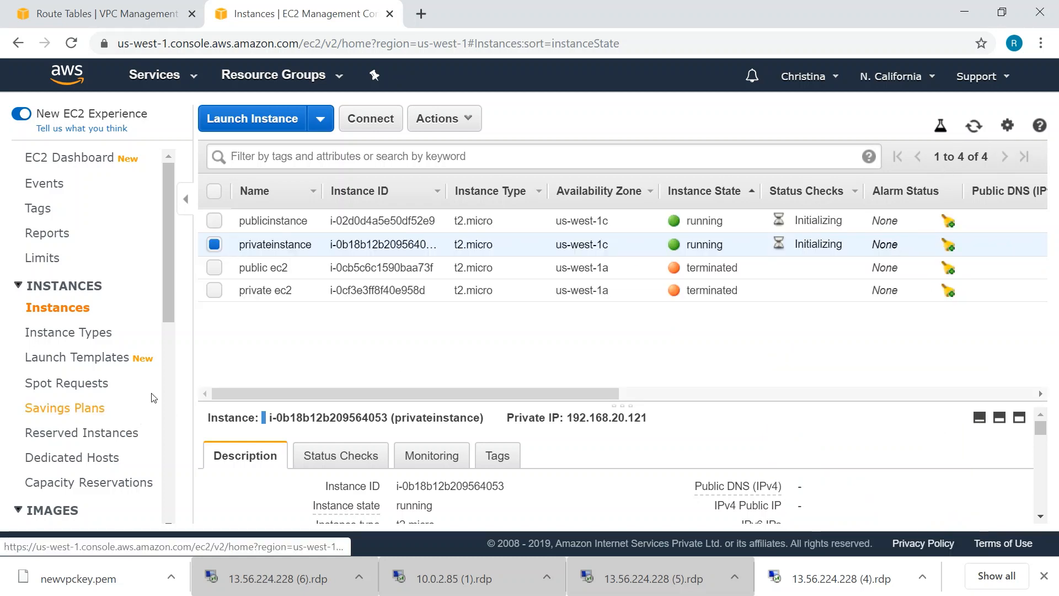
mouse_move(168, 305)
mouse_down()
mouse_move(155, 486)
mouse_move(167, 323)
mouse_up()
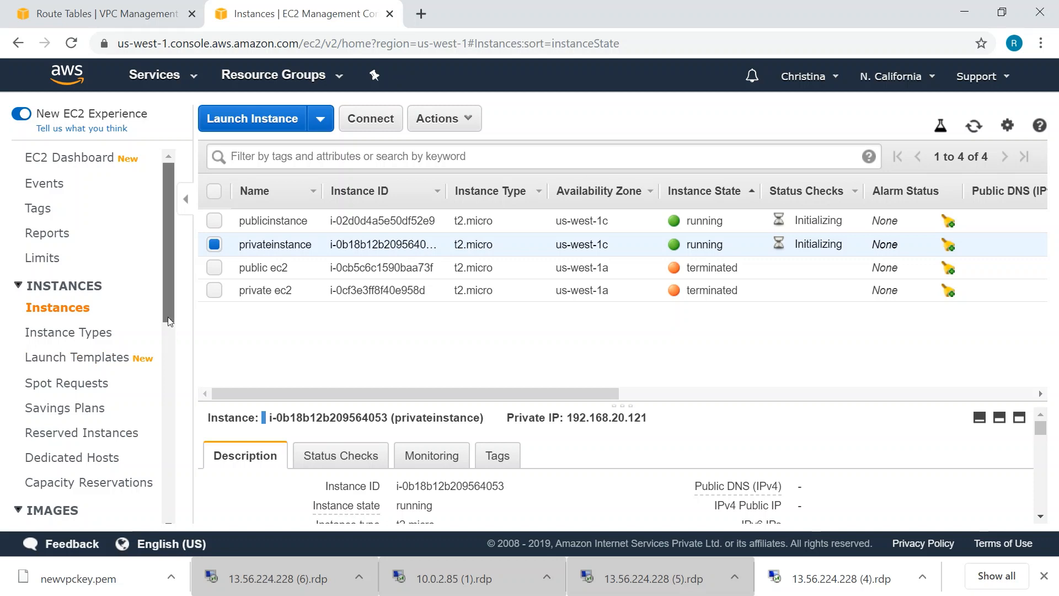
Go to the NAT gateways of the VPC service and start creating a new NAT gateway
click(166, 78)
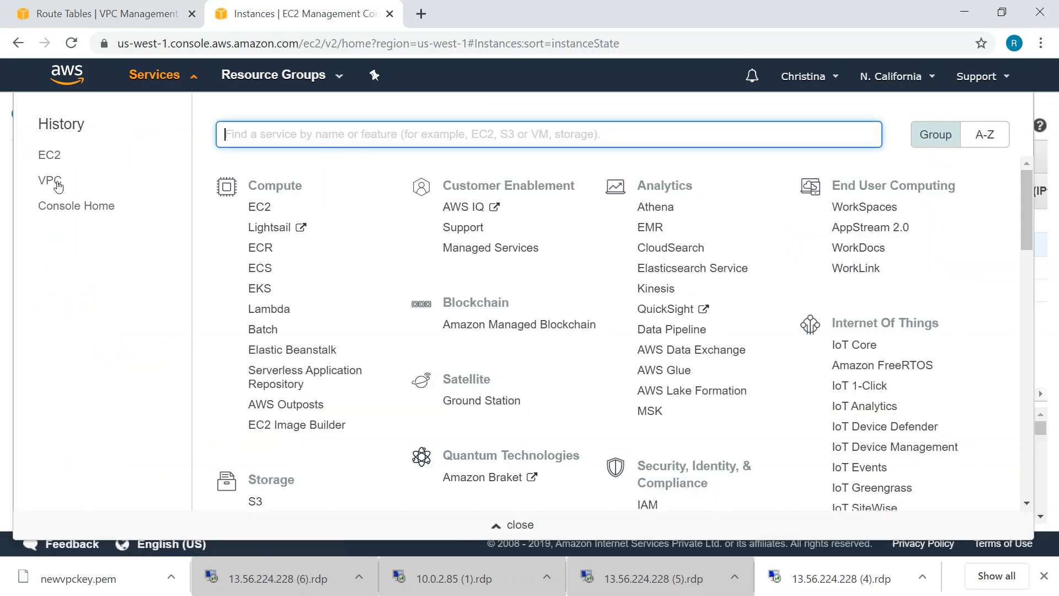
click(55, 184)
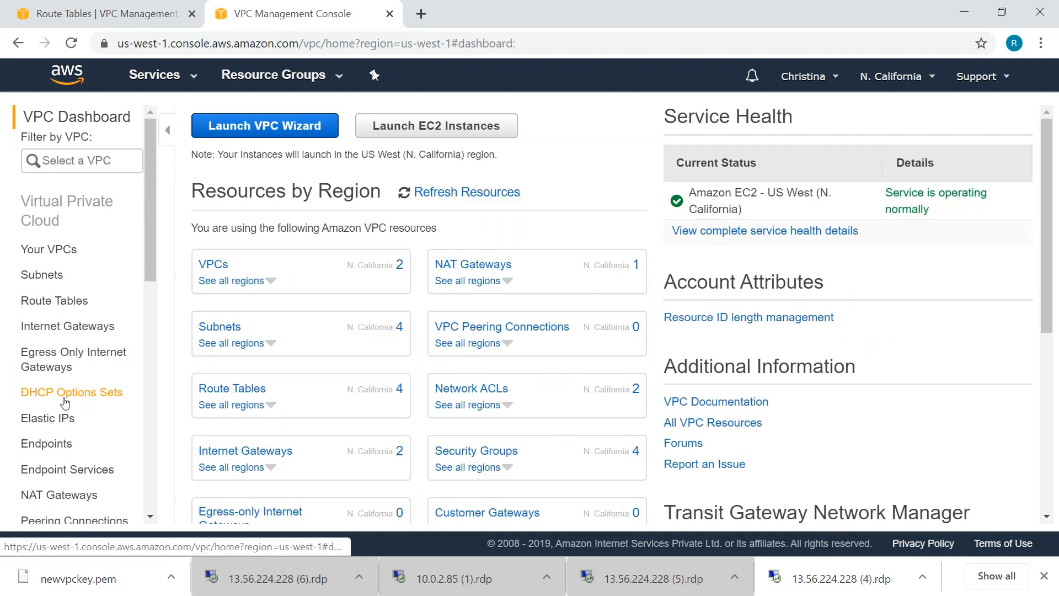
scroll(67, 400, down, 1)
click(63, 417)
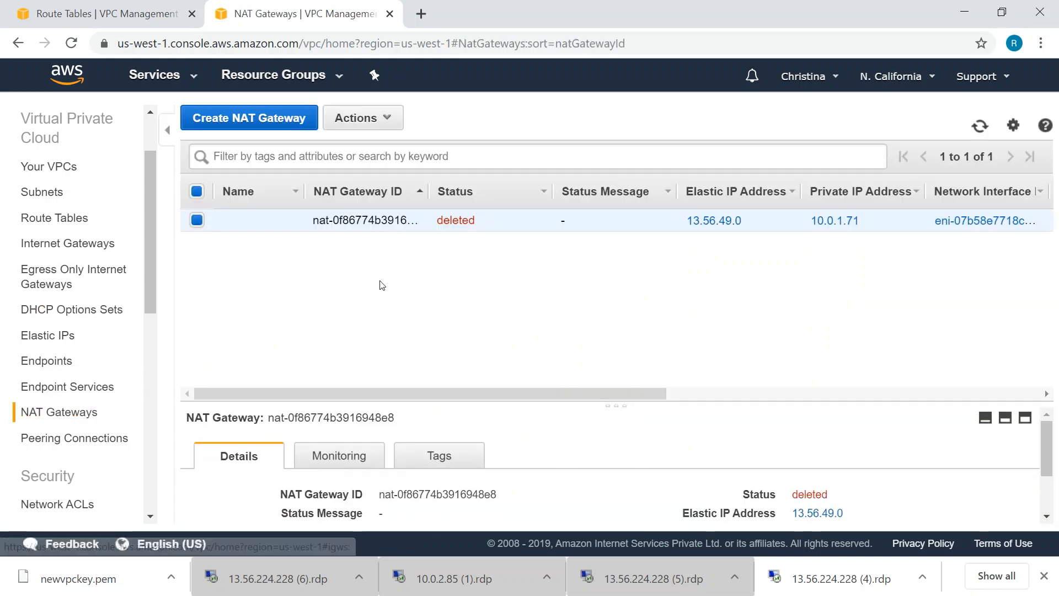
click(258, 125)
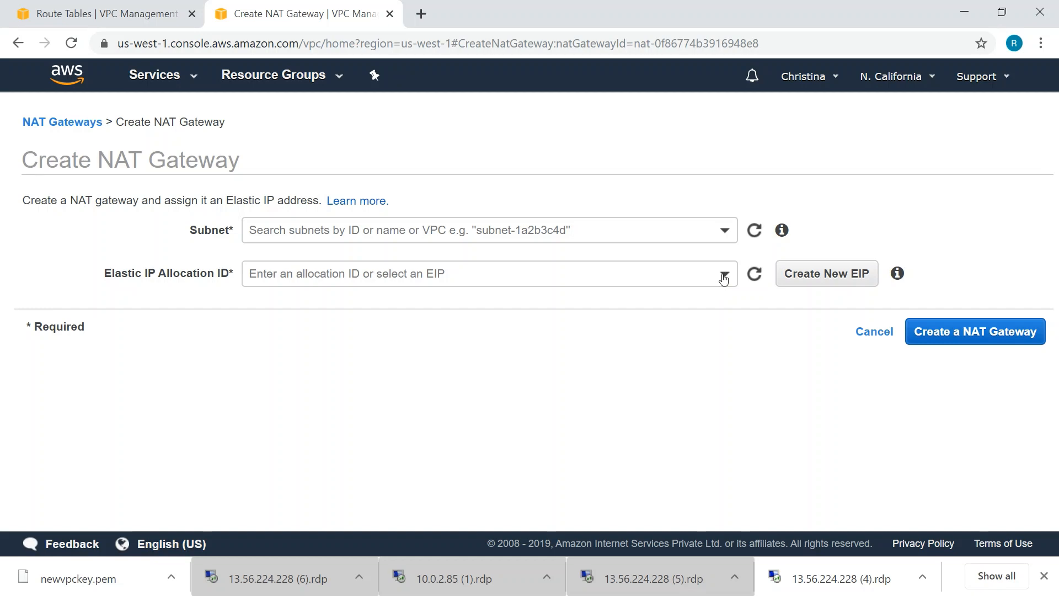
Allocate a new Elastic IP for the NAT gateway and select its allocation ID
click(724, 276)
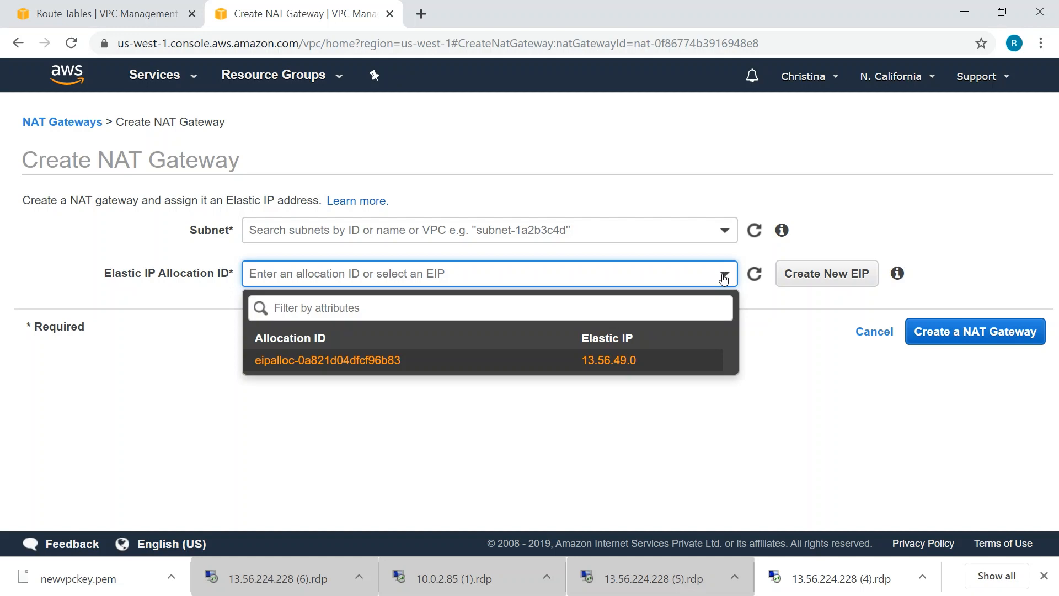
click(840, 277)
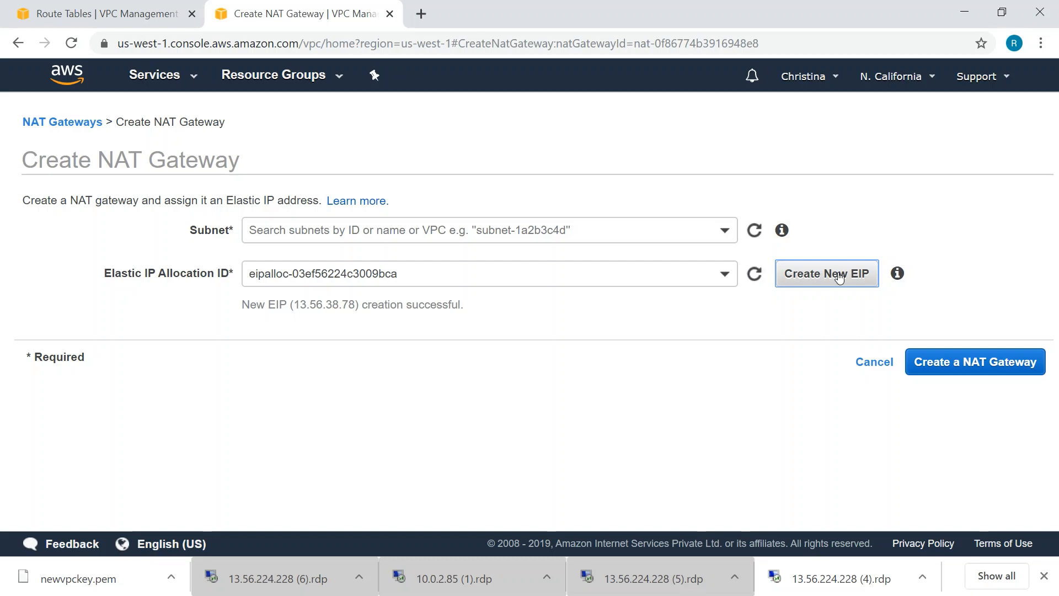
click(988, 364)
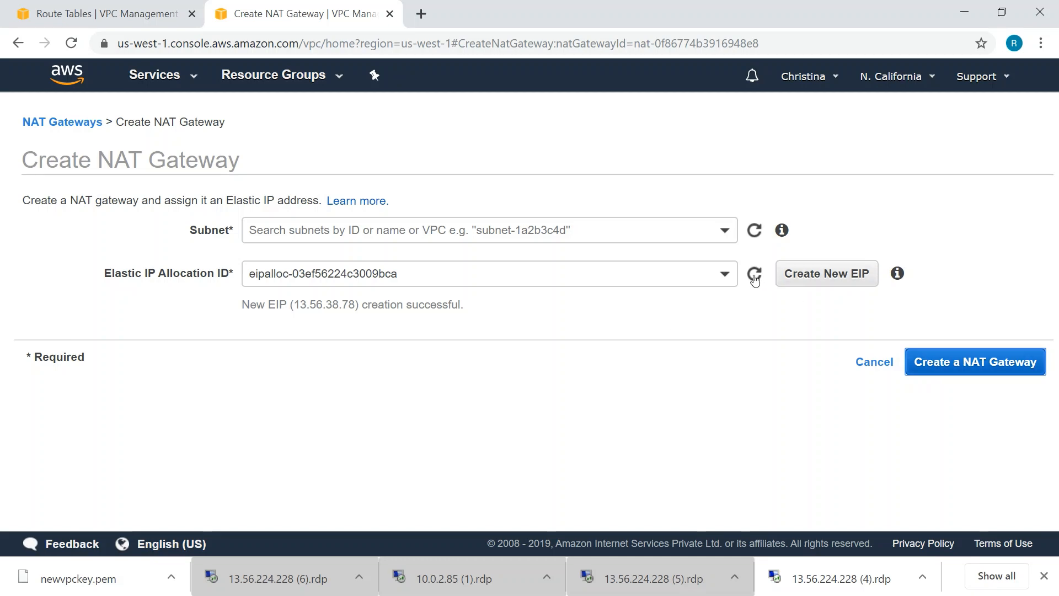
click(725, 276)
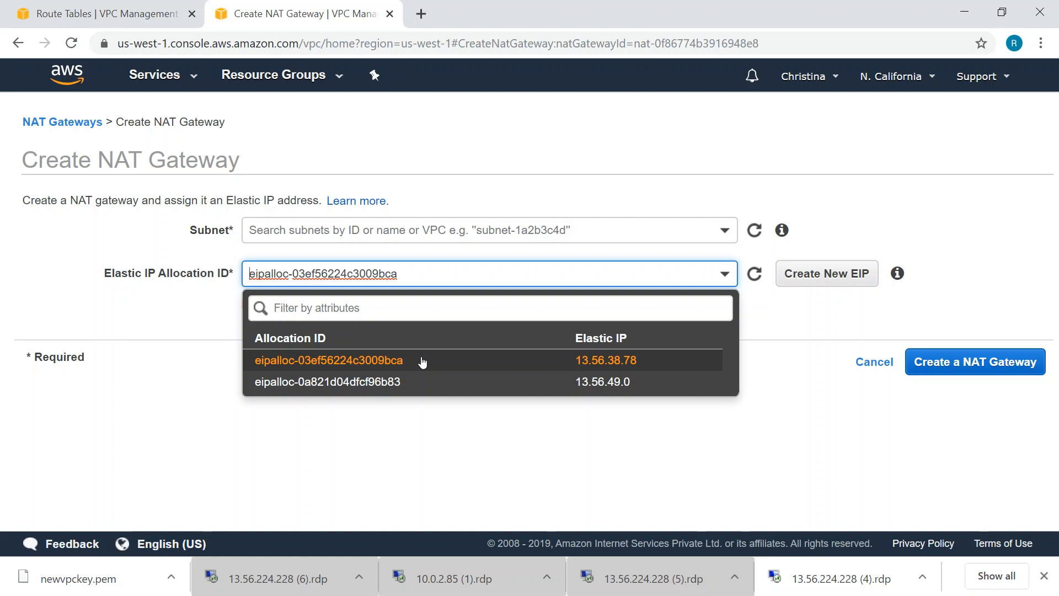
click(422, 361)
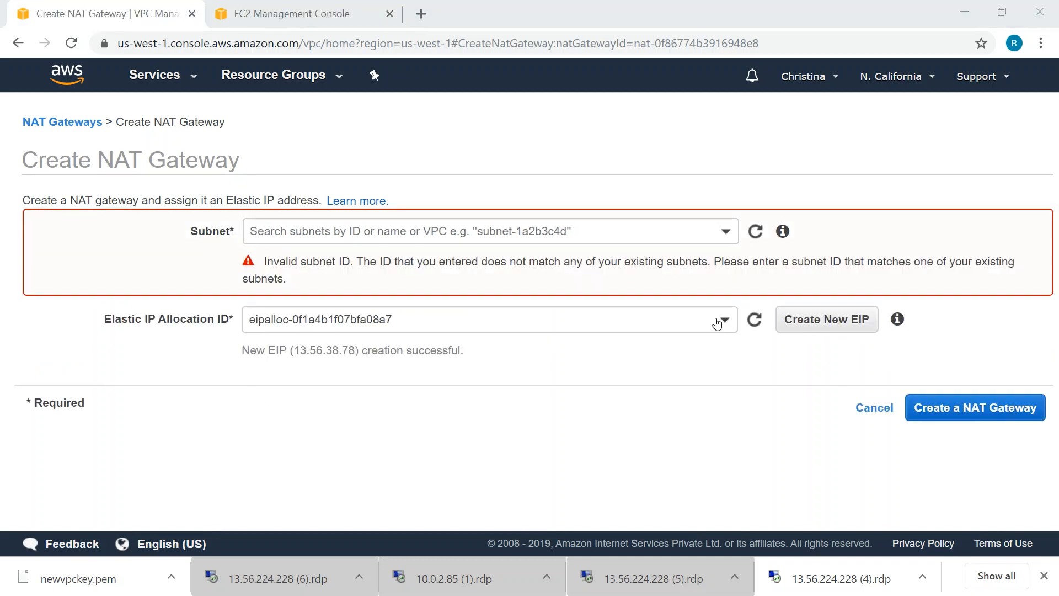
Select publicsubnet in myfirstvpc as the subnet and create the NAT gateway
click(480, 230)
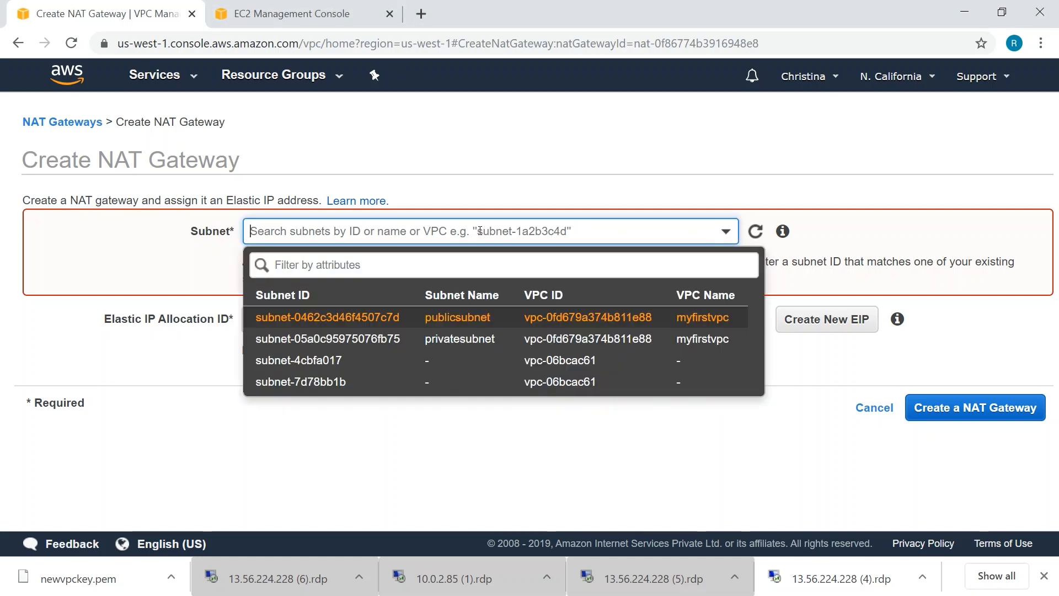
click(403, 319)
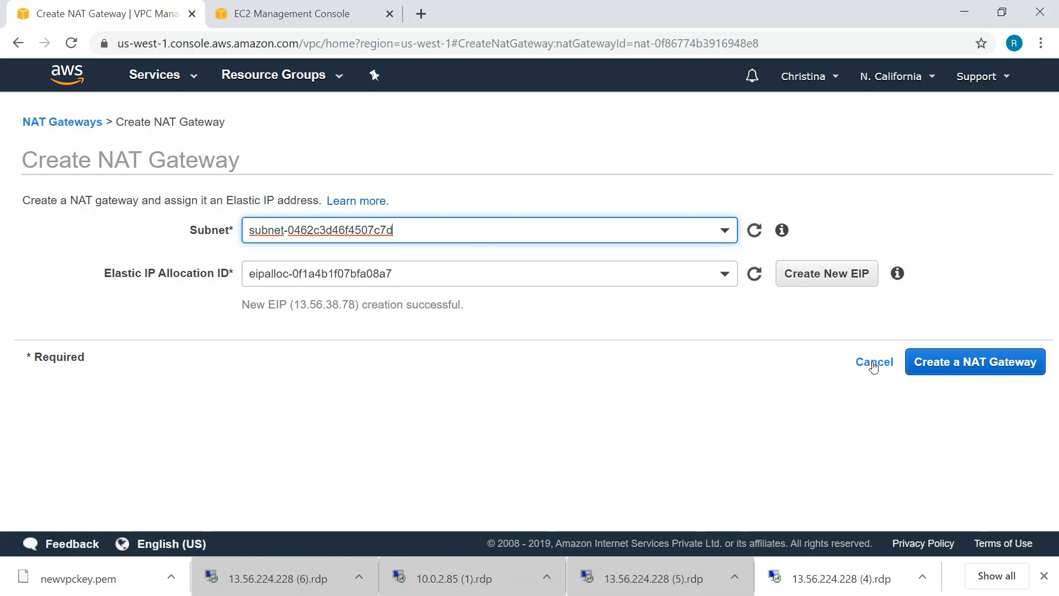
click(932, 362)
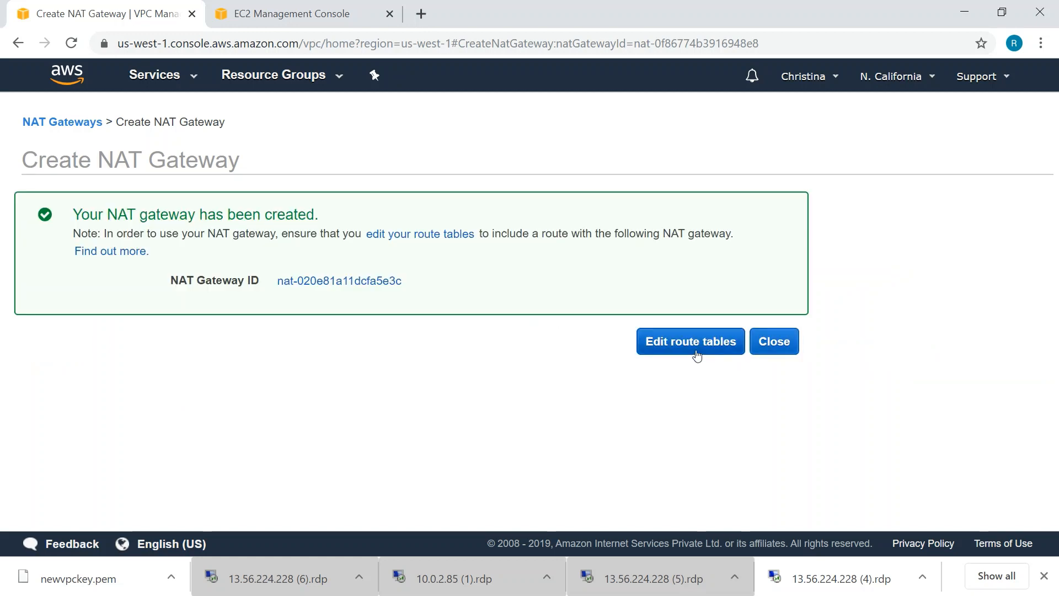
Edit the routes of the privatert route table and add a route with destination 0.0.0.0/0
click(698, 355)
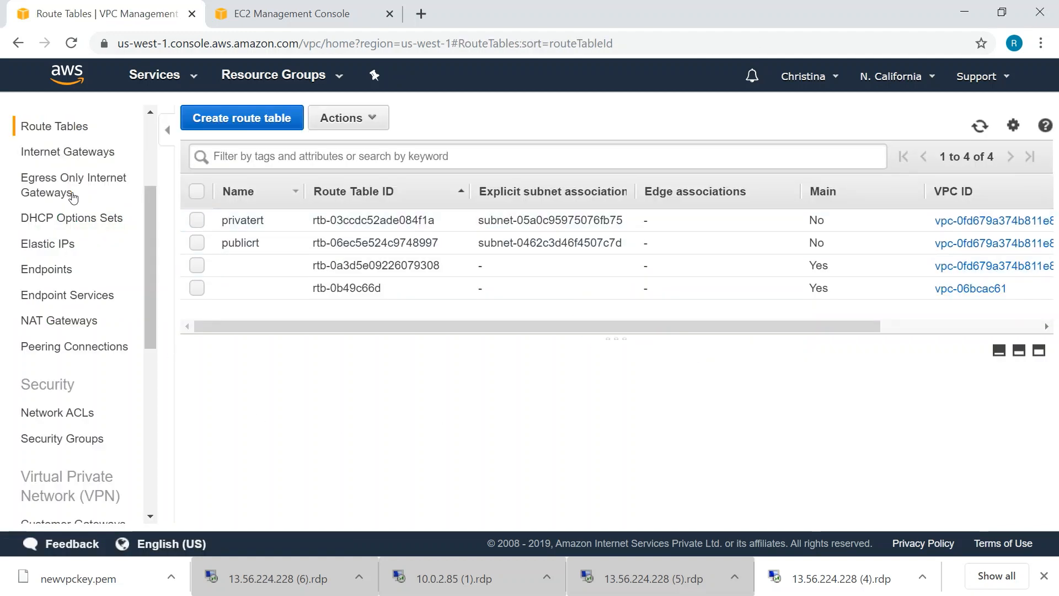
click(197, 220)
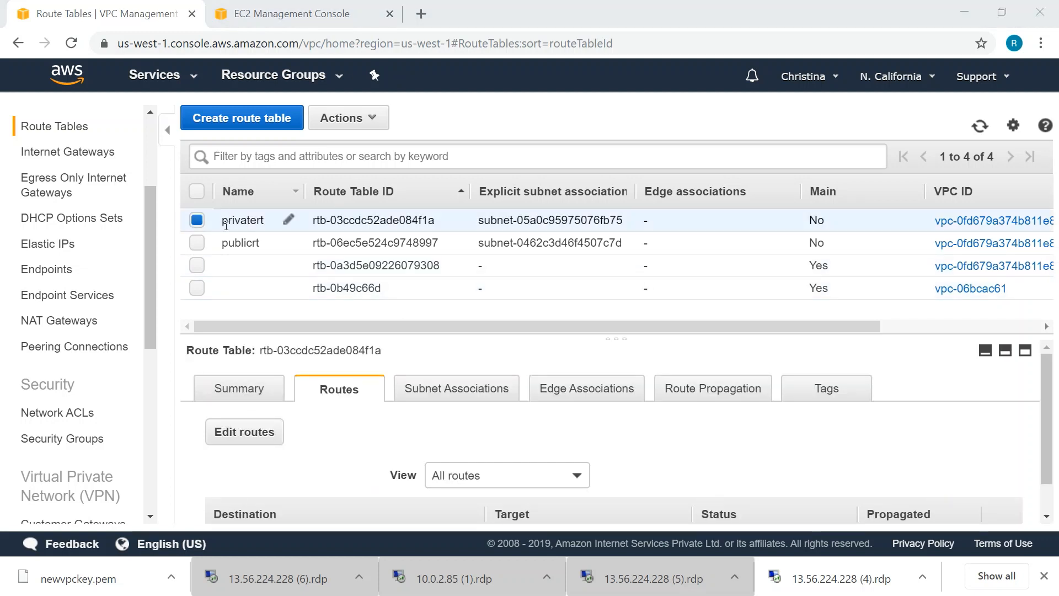
click(246, 442)
click(55, 285)
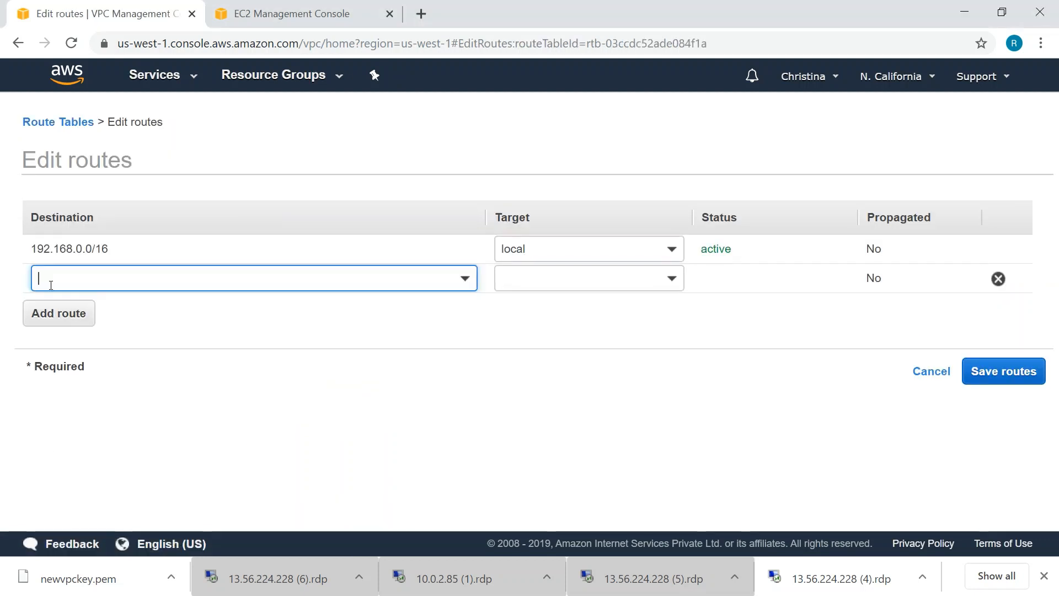
click(114, 272)
text(0.0.0)
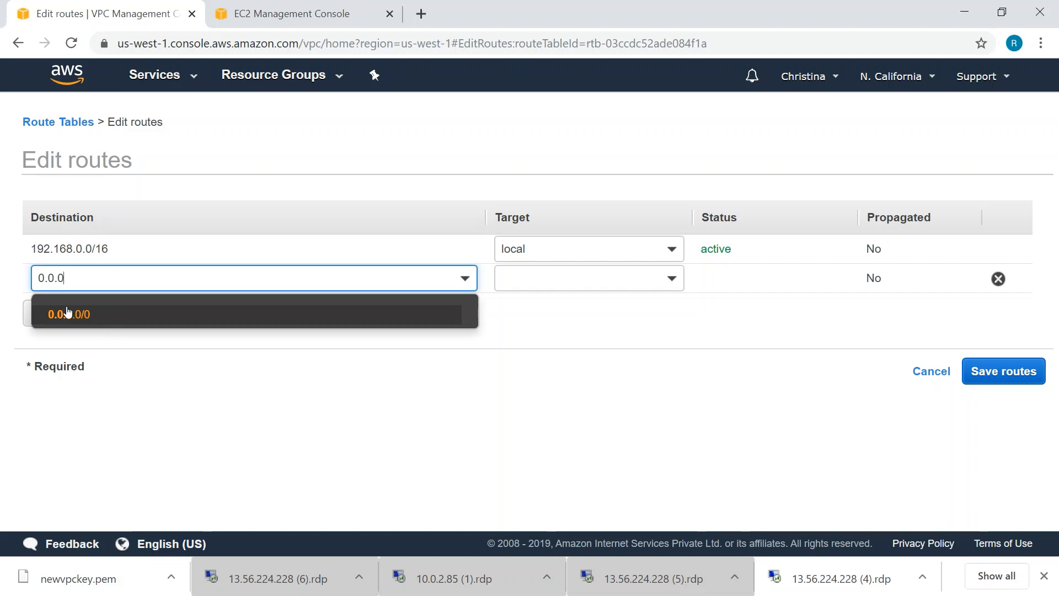
click(111, 324)
Set the new route's target to the NAT gateway nat-020e81a11dcfa5e3c and save the routes
click(673, 278)
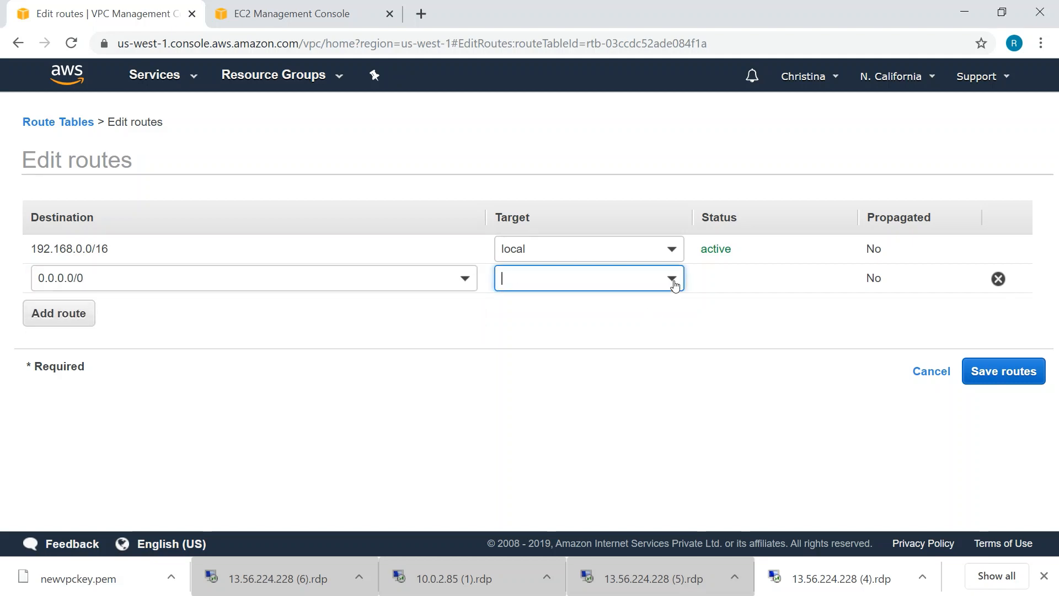
text(nat-)
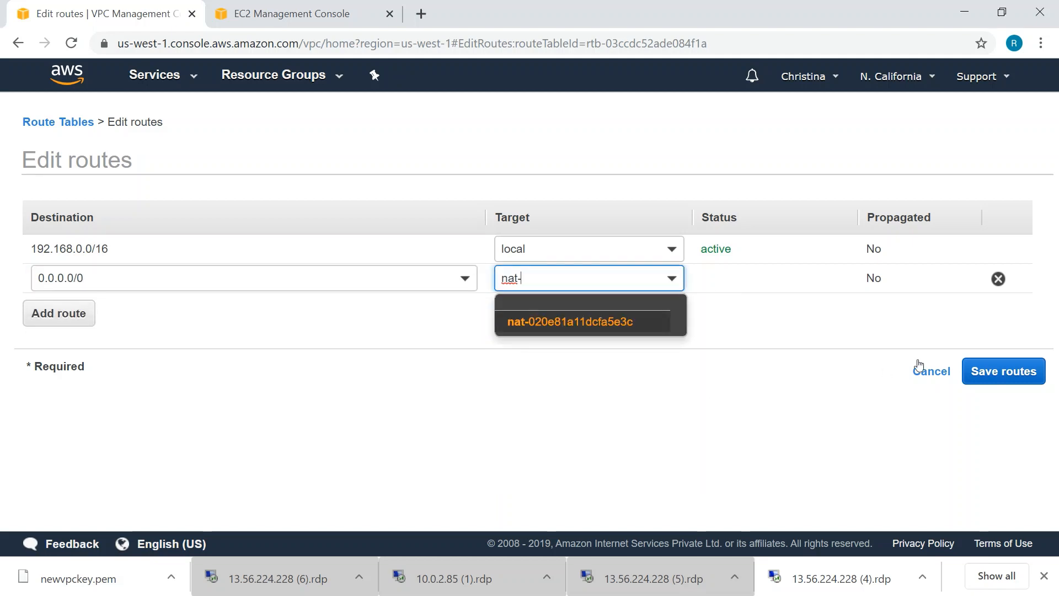
click(532, 327)
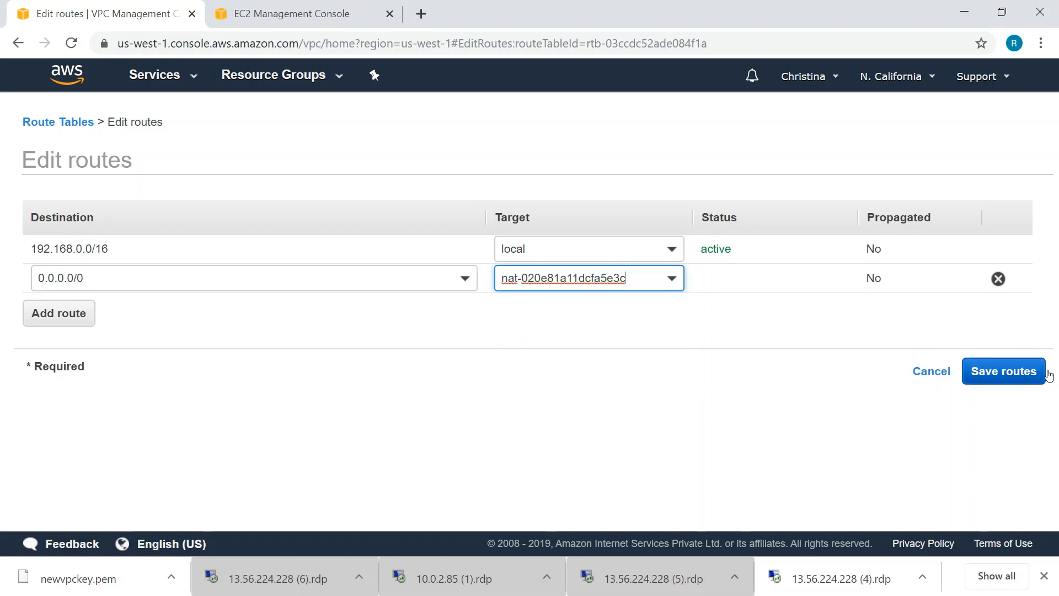
click(1001, 377)
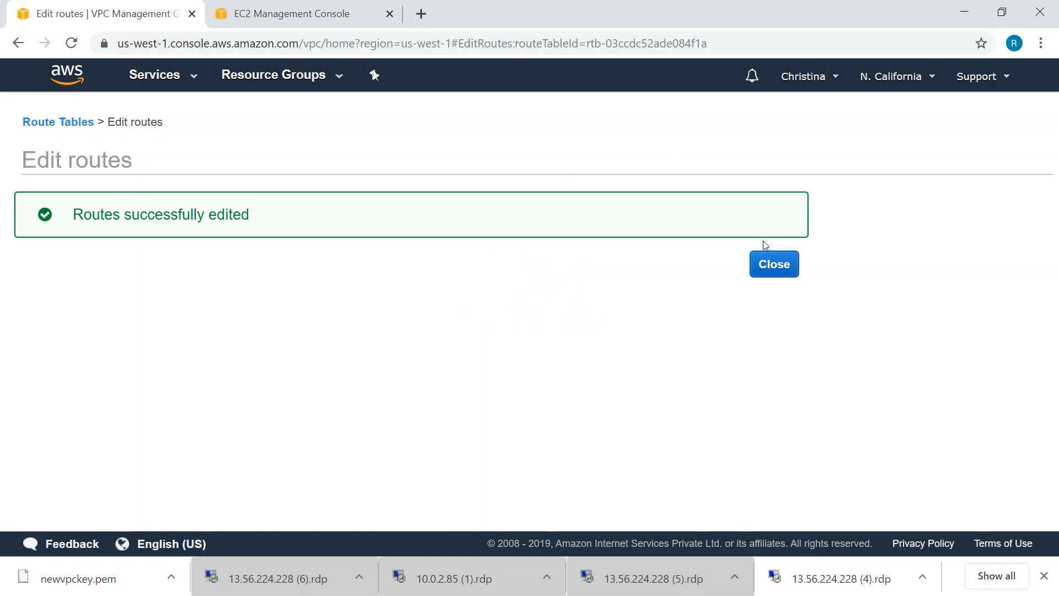
click(773, 266)
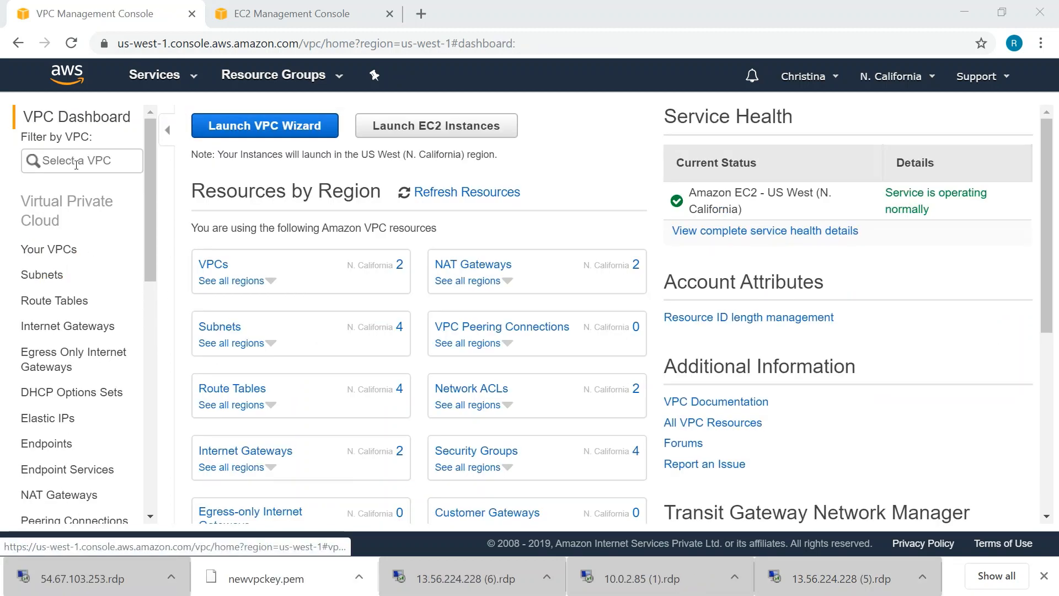
Return to the running EC2 instances and open the connection options for publicinstance
click(148, 83)
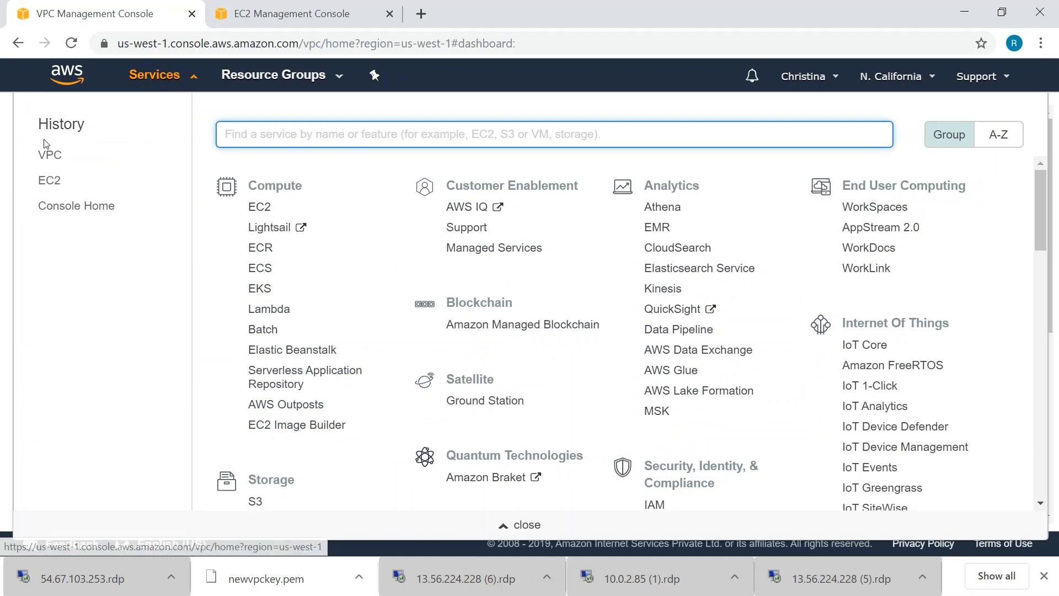
click(48, 182)
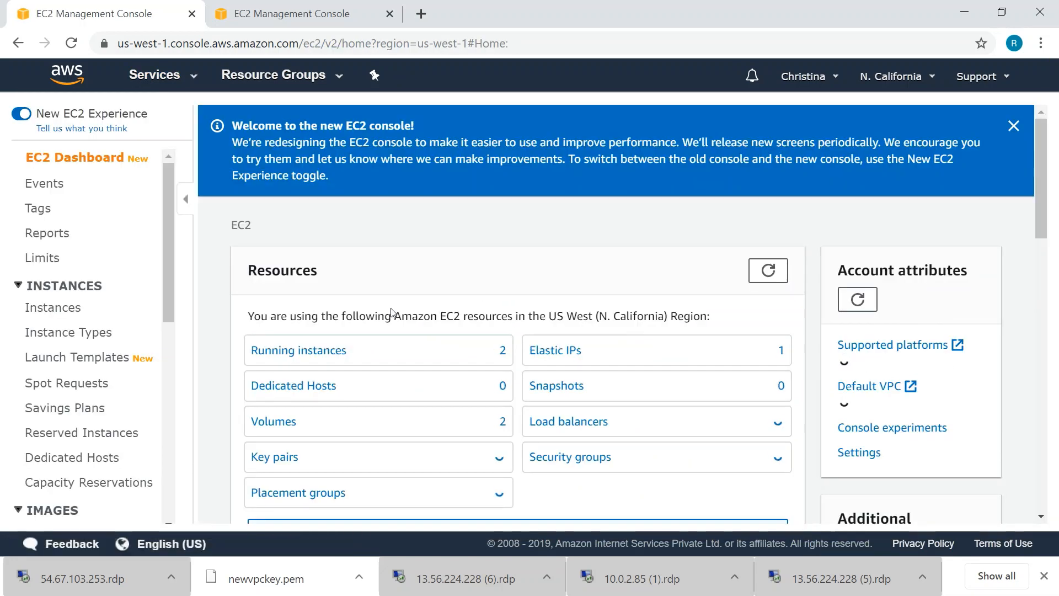
click(307, 353)
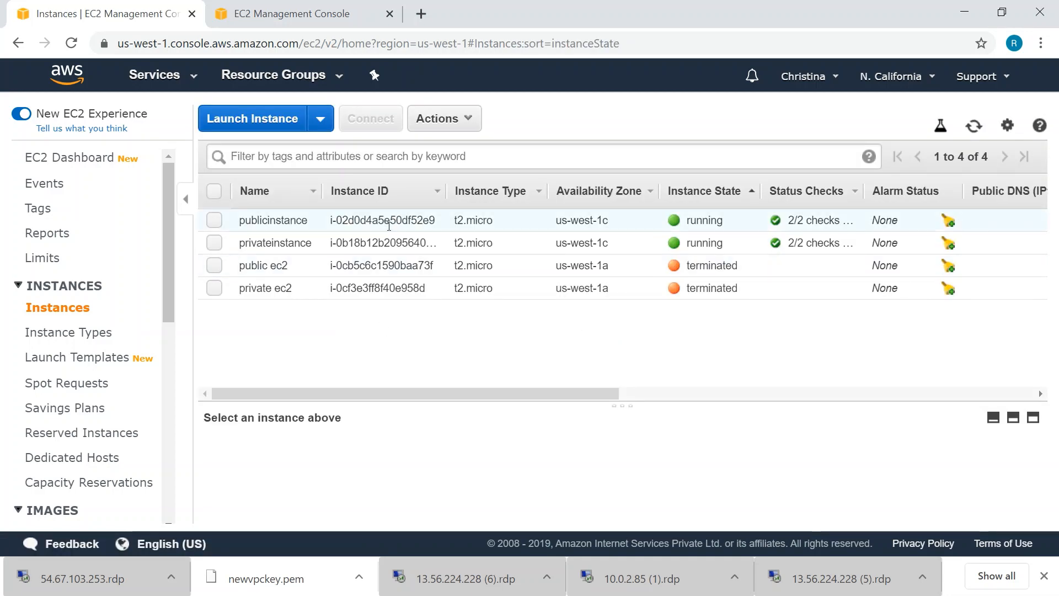
right_click(388, 220)
click(429, 225)
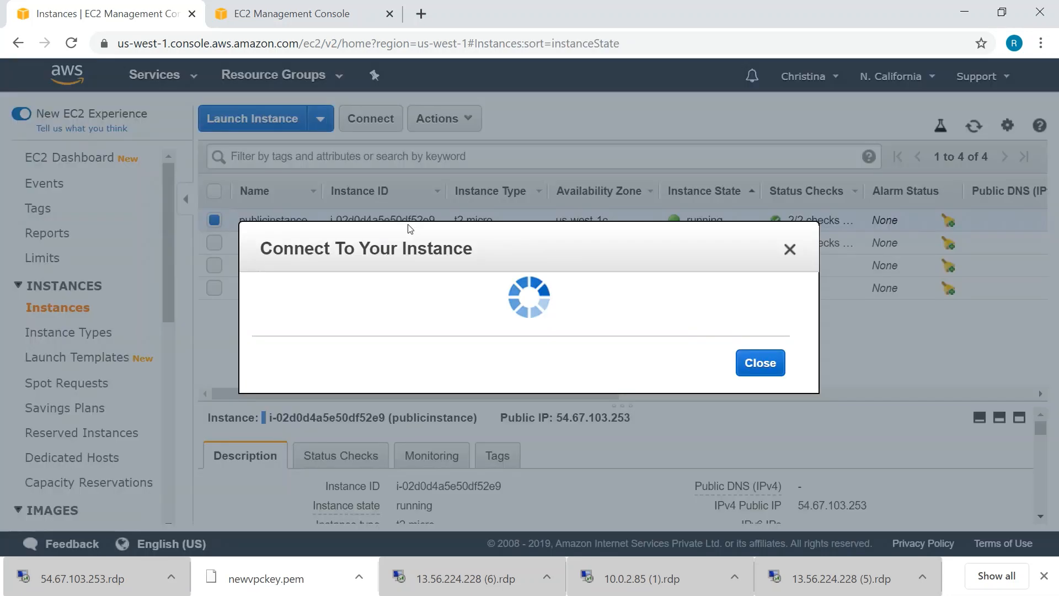
Download the Remote Desktop file for publicinstance, open it and accept the unknown-publisher warning to start connecting to 54.67.103.253
click(563, 250)
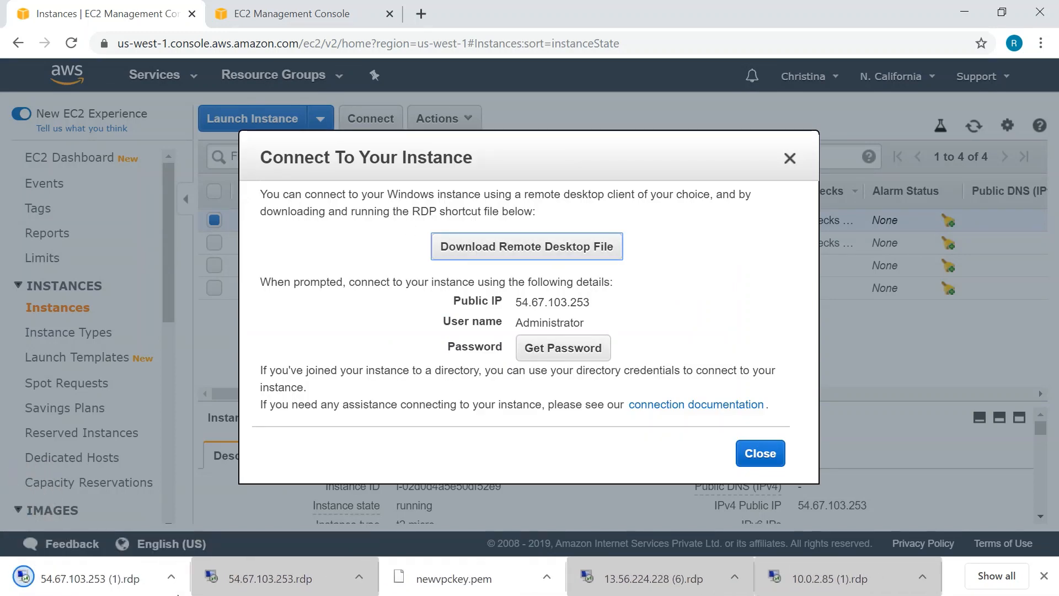
click(109, 587)
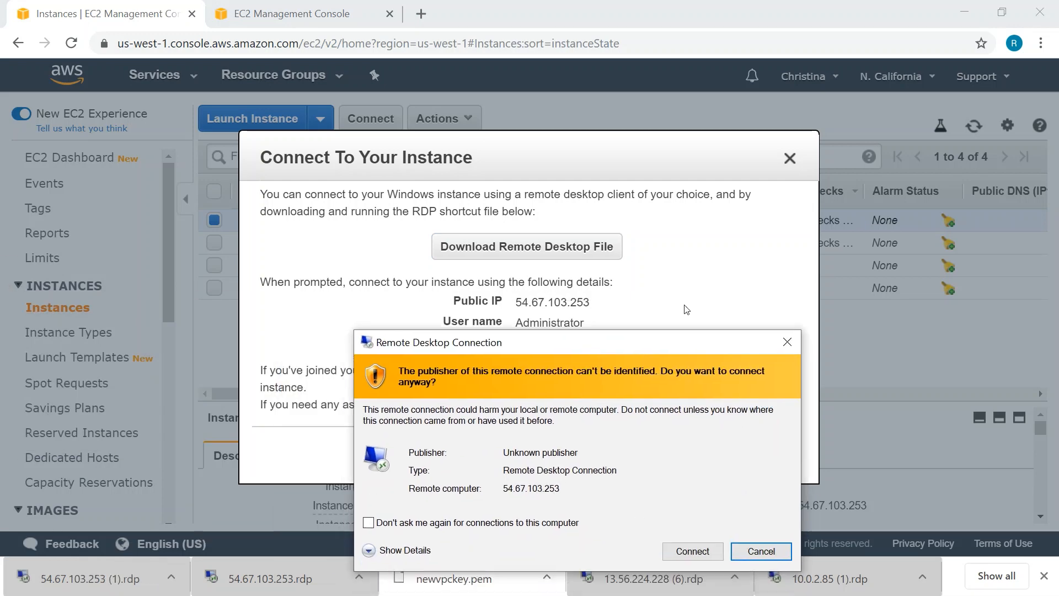
click(640, 403)
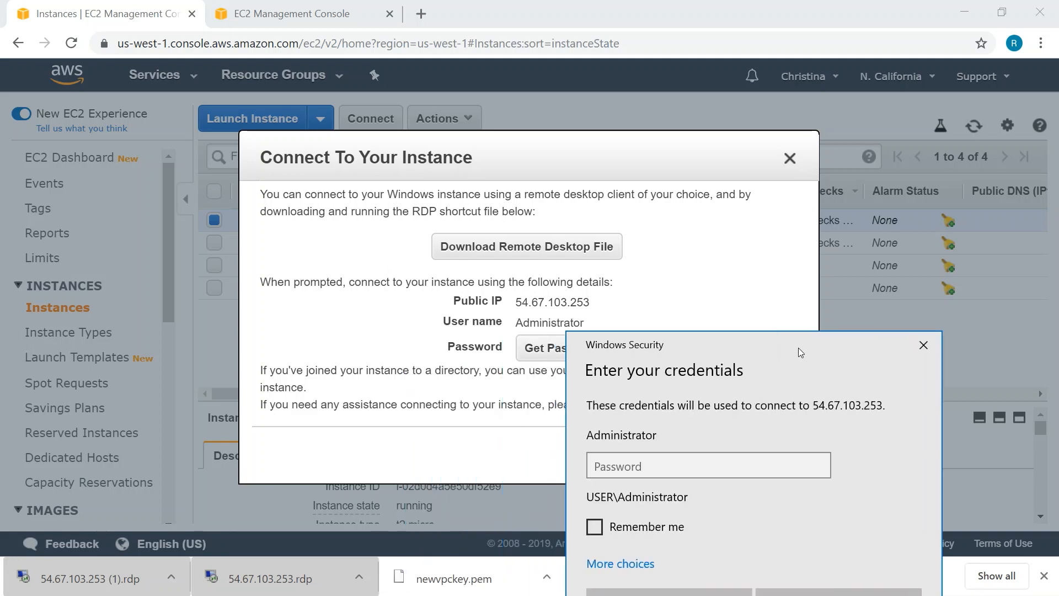
Decrypt the Administrator password of publicinstance with the key pair file newvpckey.pem and copy it
click(550, 344)
click(527, 272)
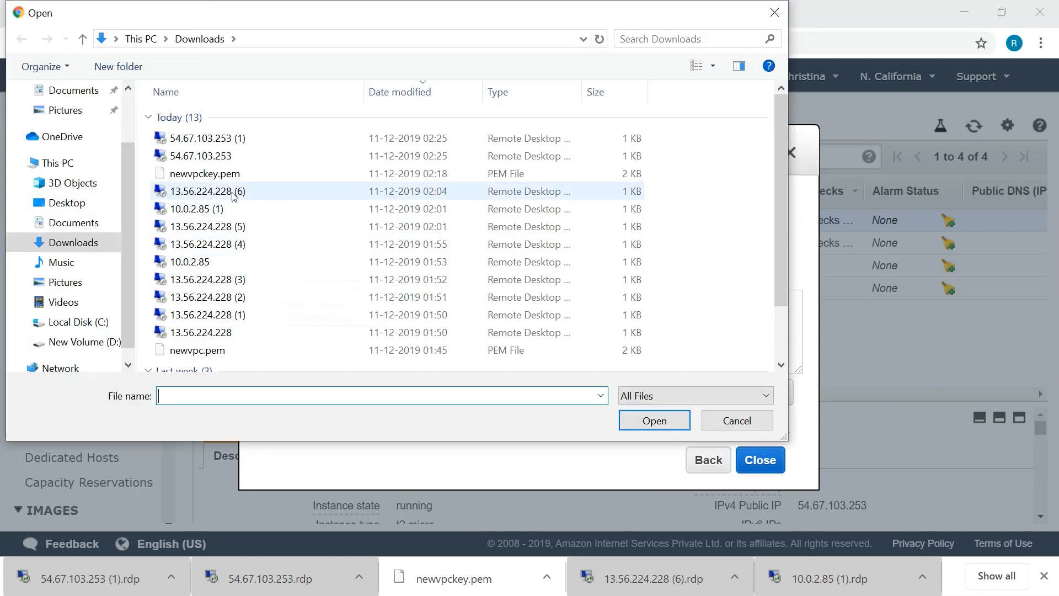
double_click(219, 174)
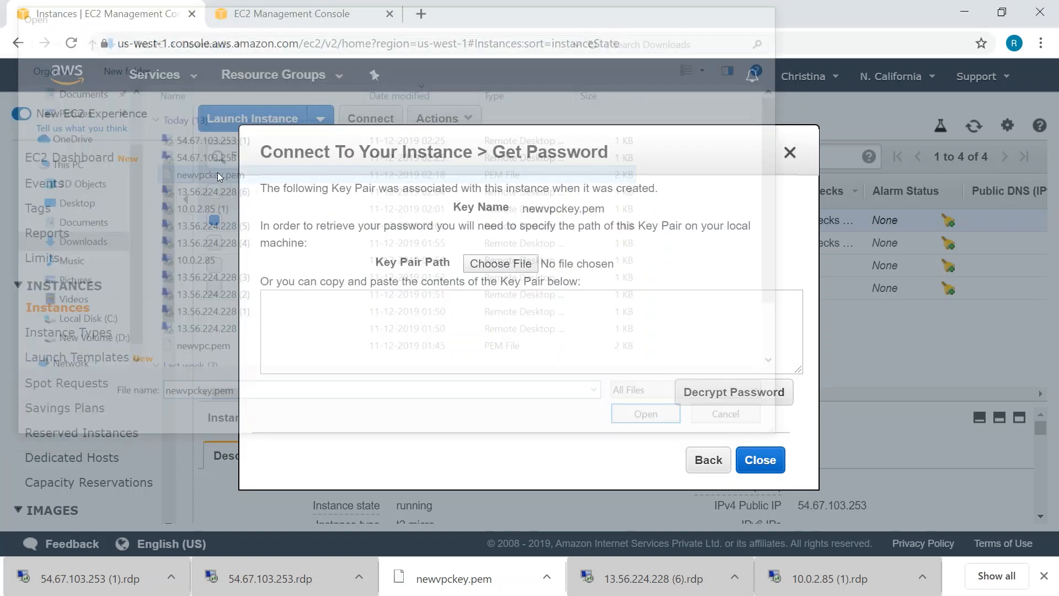
click(717, 394)
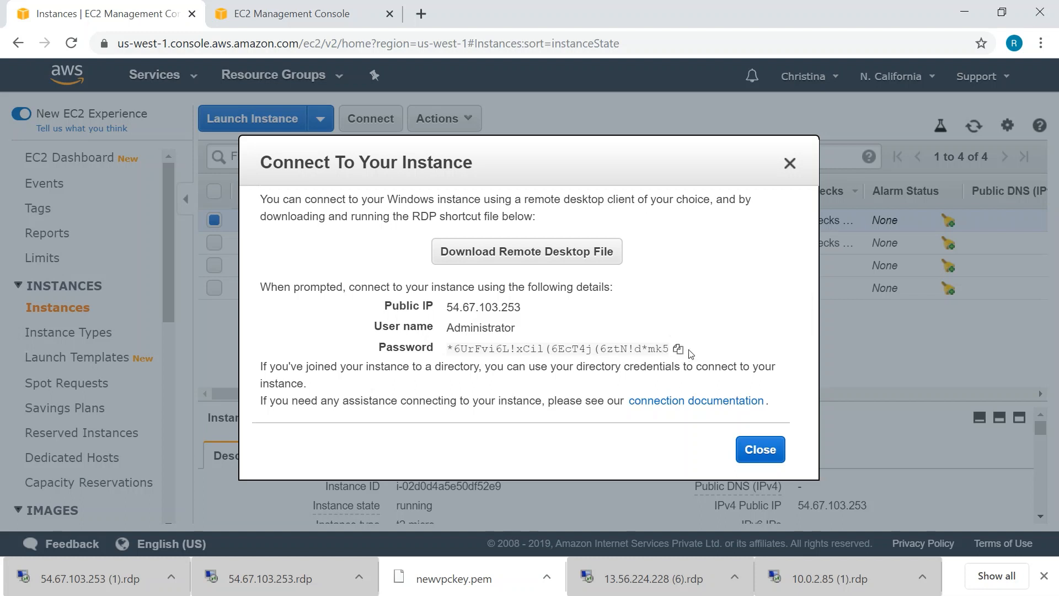
click(679, 351)
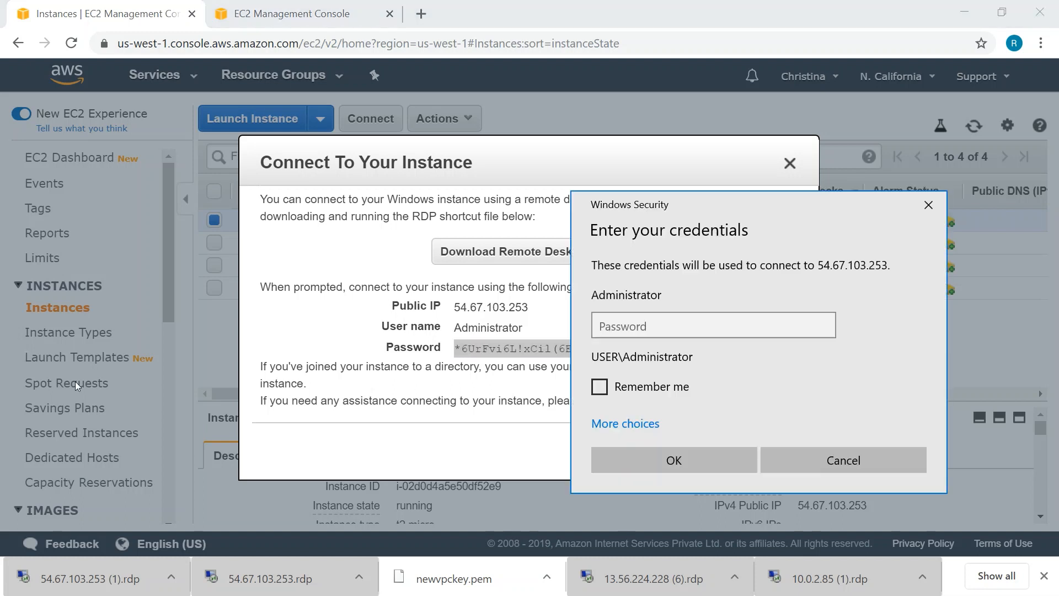
Paste the Administrator account password into the credentials prompt, submit it and accept the certificate warning to log in to publicinstance
click(667, 328)
key(ctrl+v)
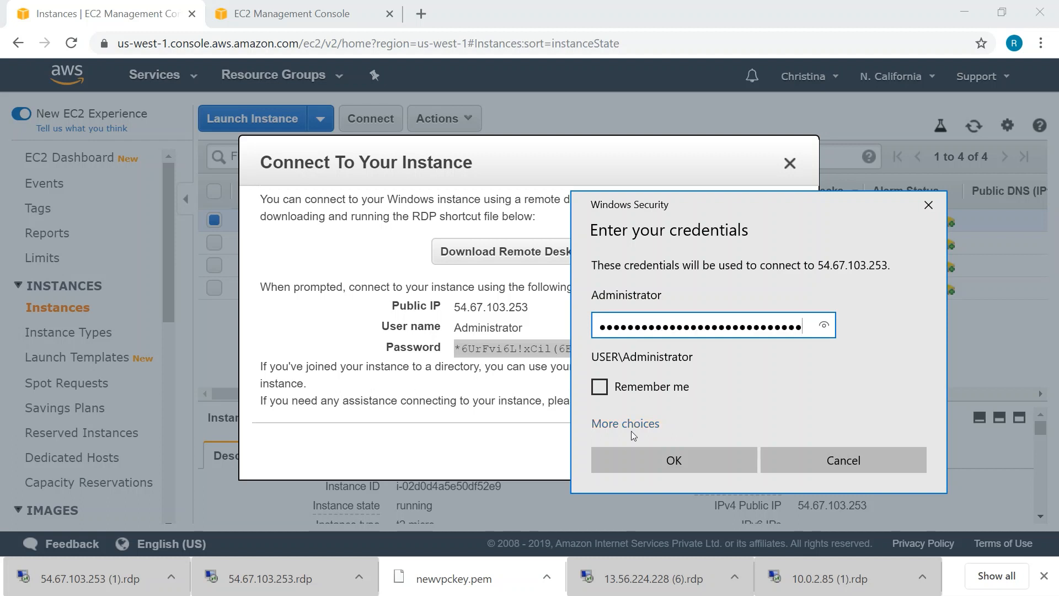
click(621, 453)
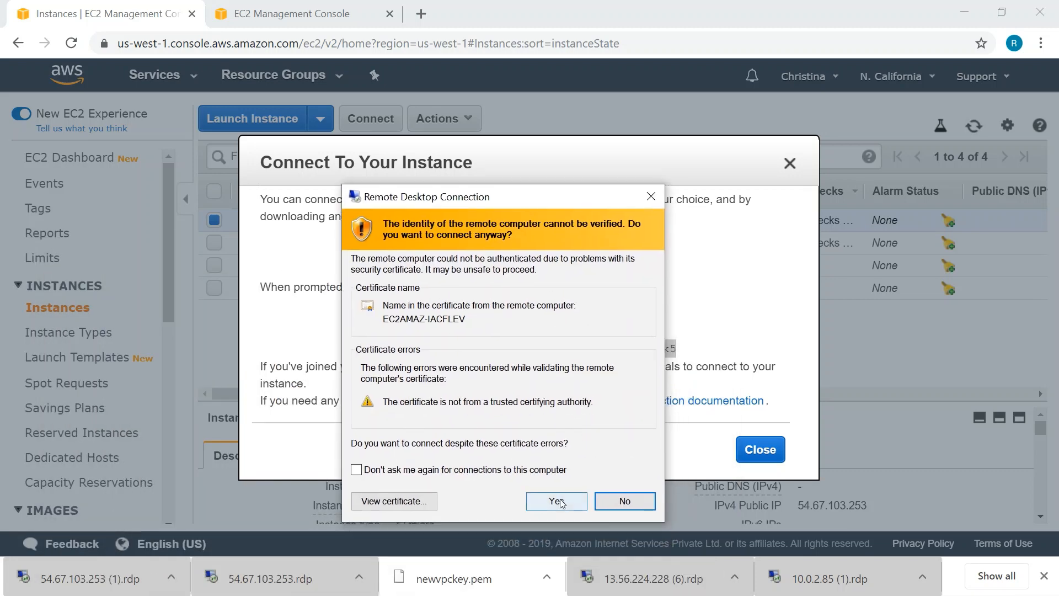
click(559, 501)
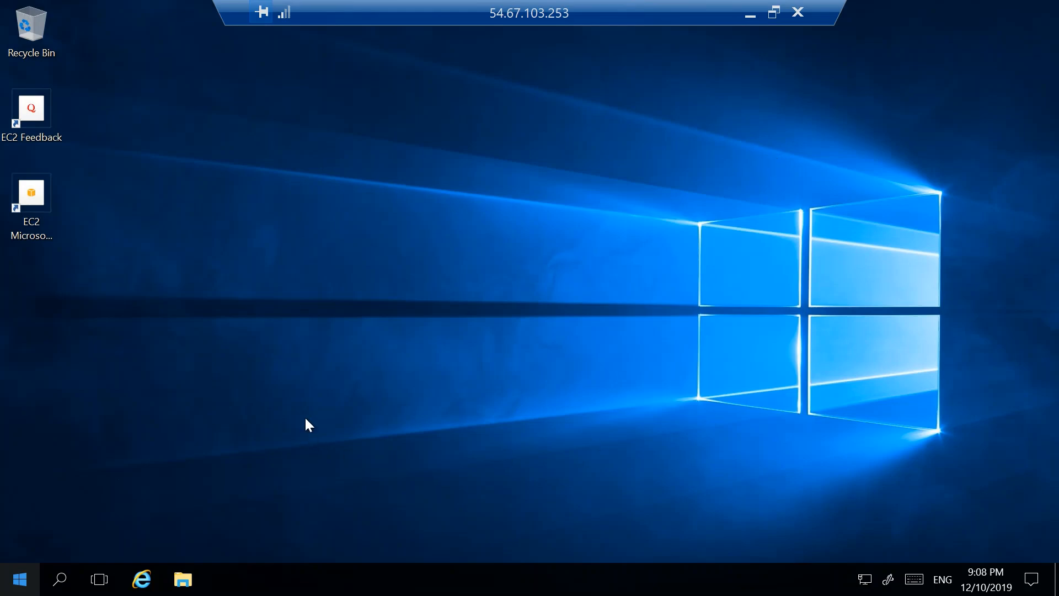
Take the remote session out of full screen and examine the IPv4 public IP of publicinstance in the EC2 console
click(774, 12)
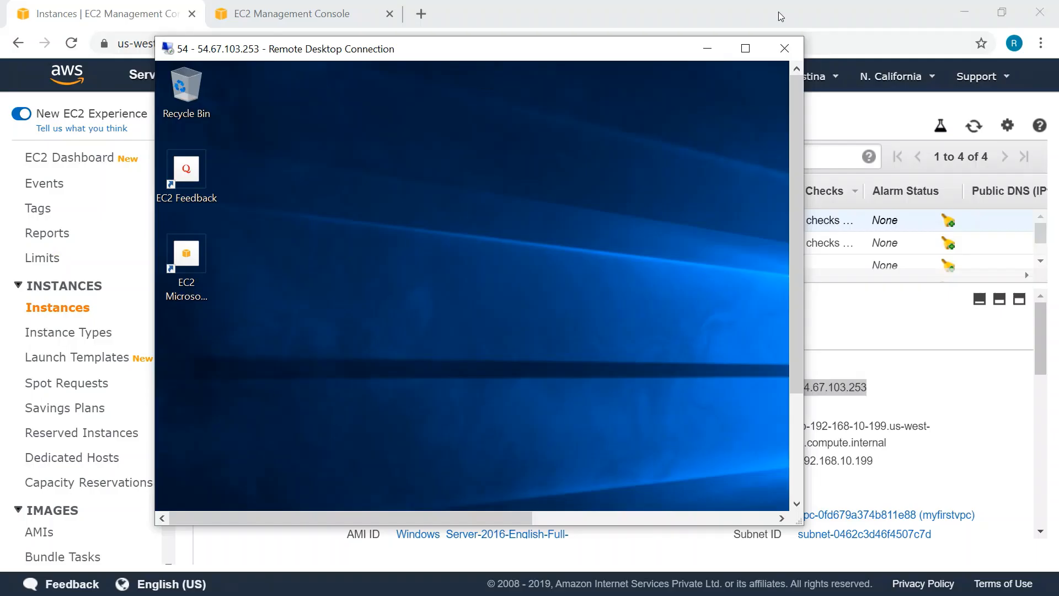
drag(698, 49, 719, 343)
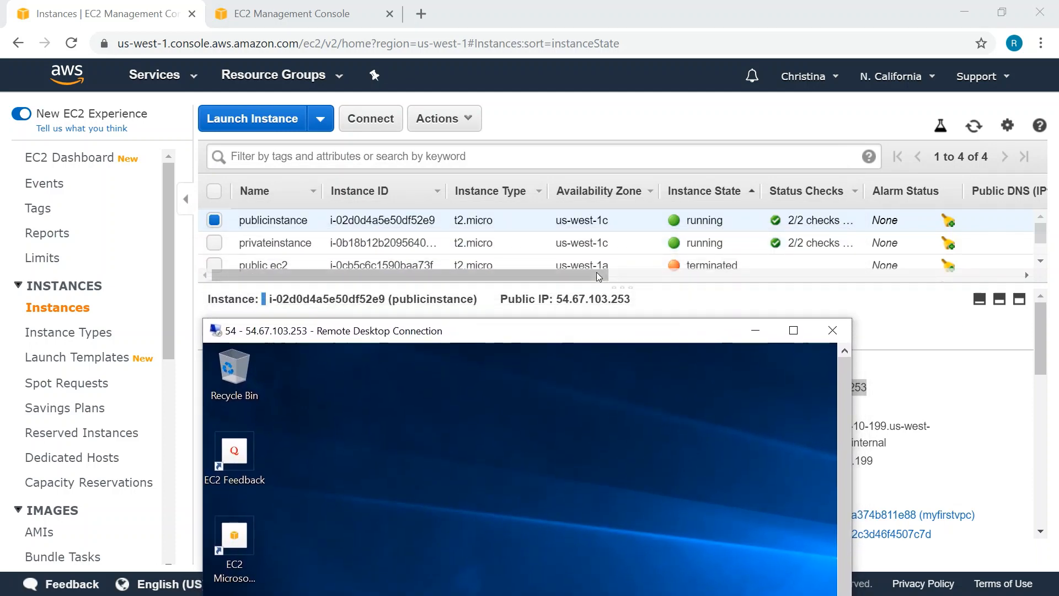
drag(576, 285, 576, 346)
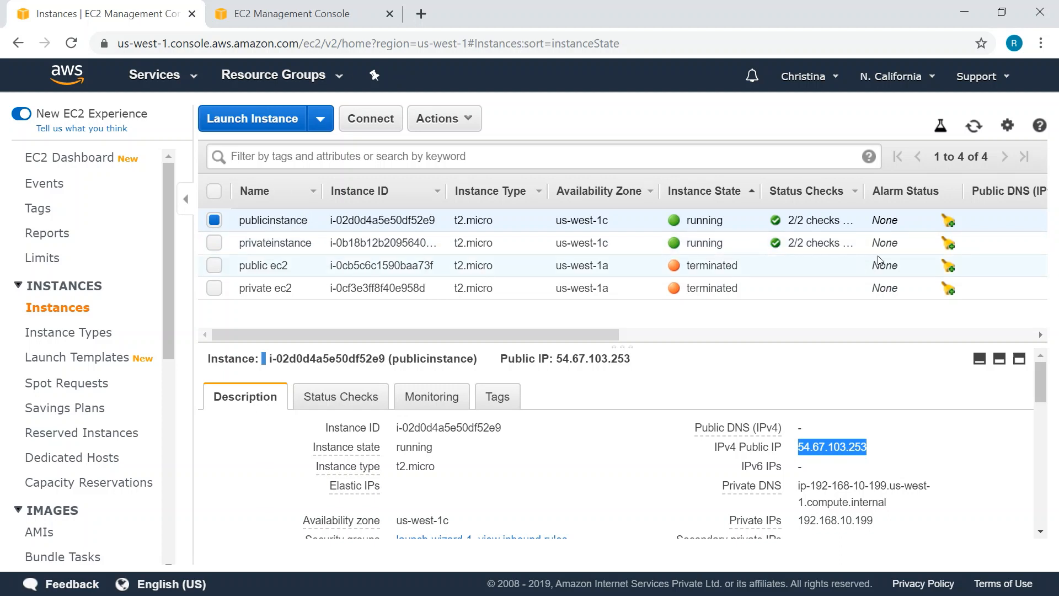
mouse_move(815, 447)
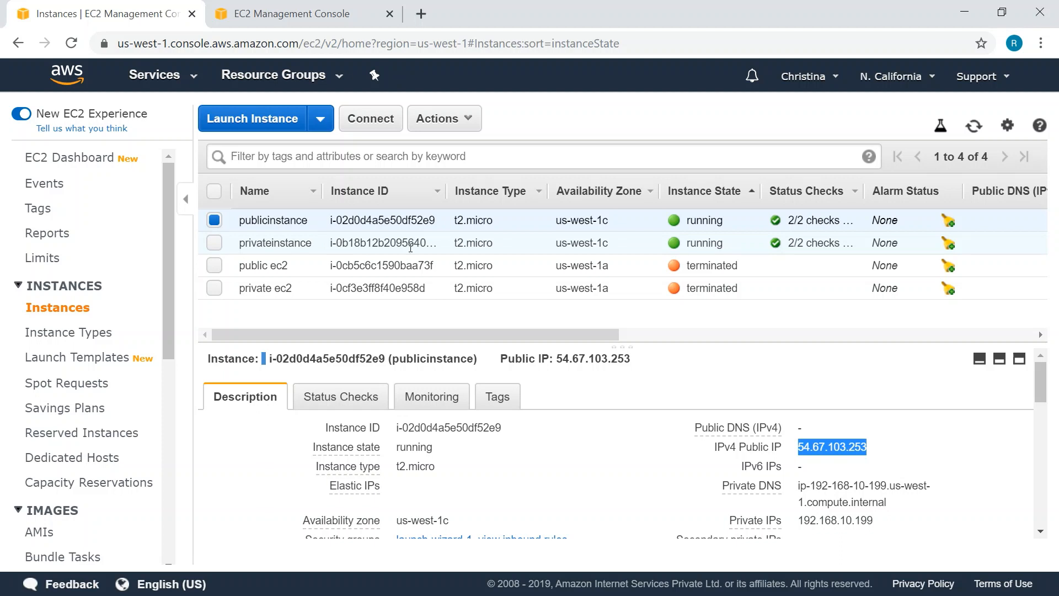
Try to connect from the local computer to privateinstance with its Remote Desktop file, dismissing the connection error
click(266, 239)
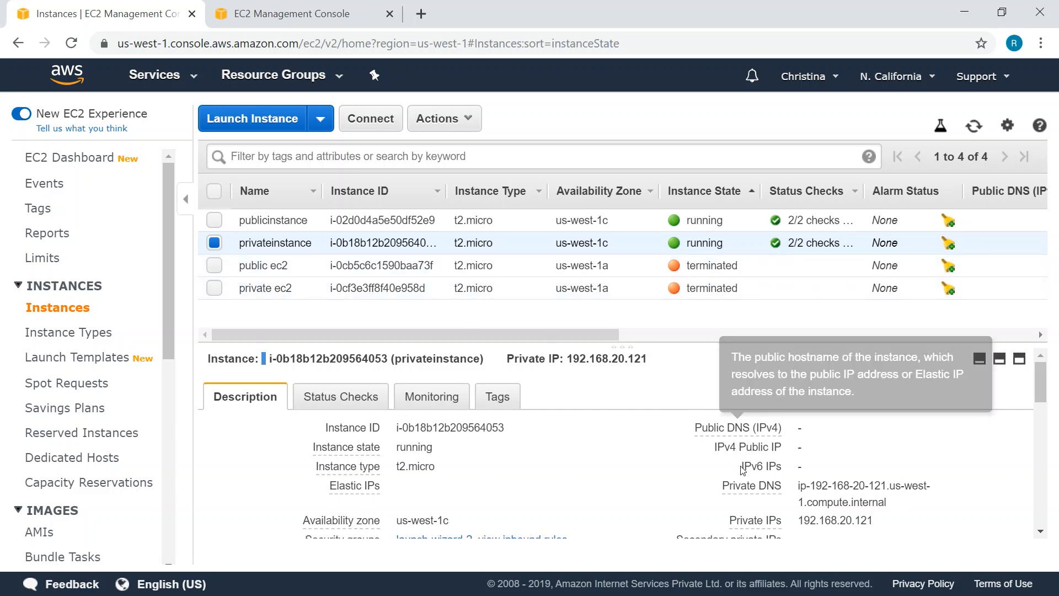
right_click(344, 244)
click(356, 246)
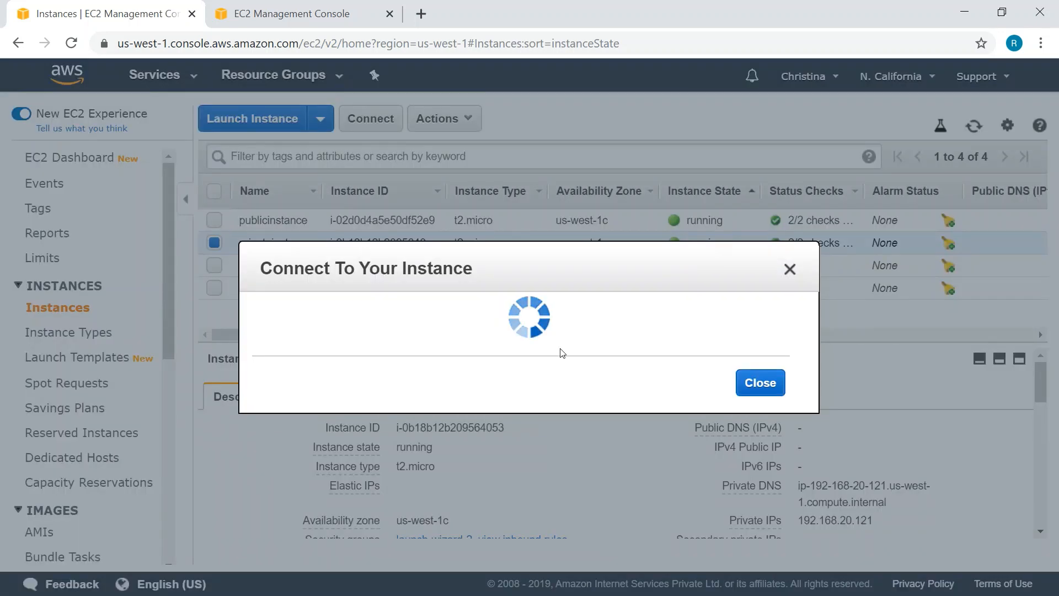
click(546, 267)
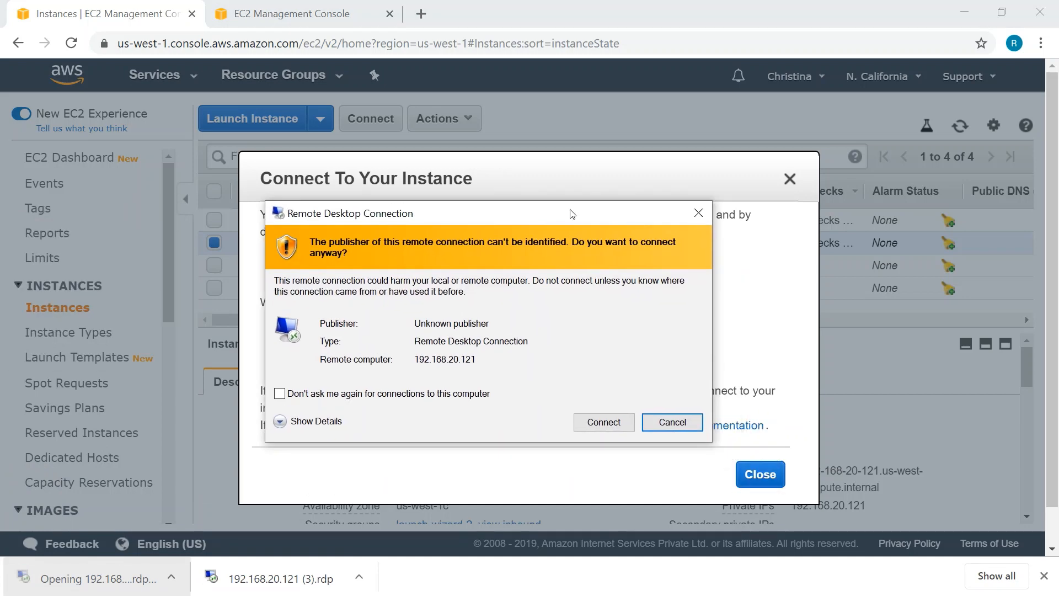
click(607, 426)
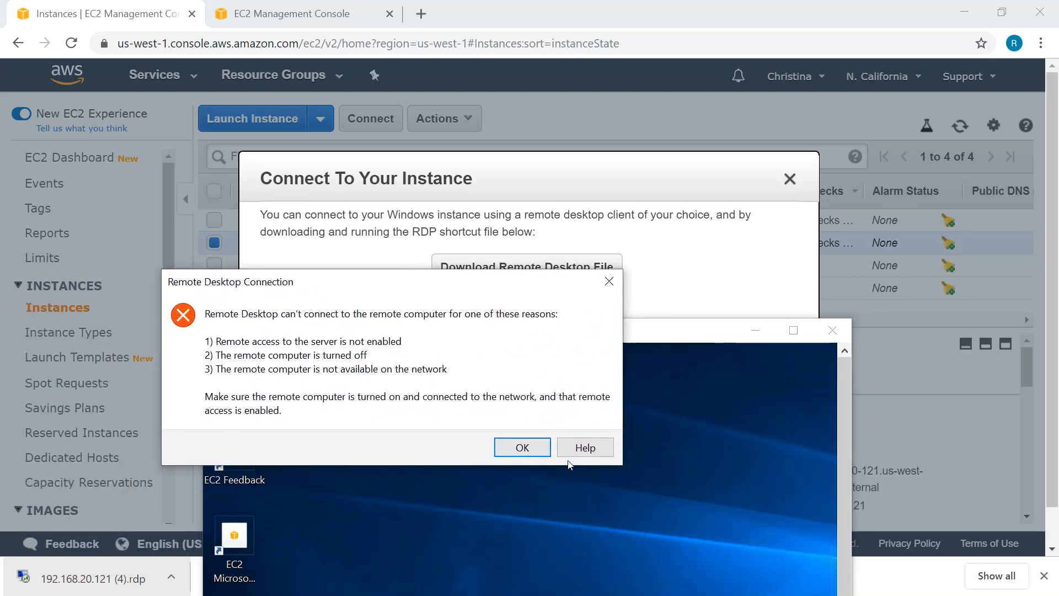
click(609, 281)
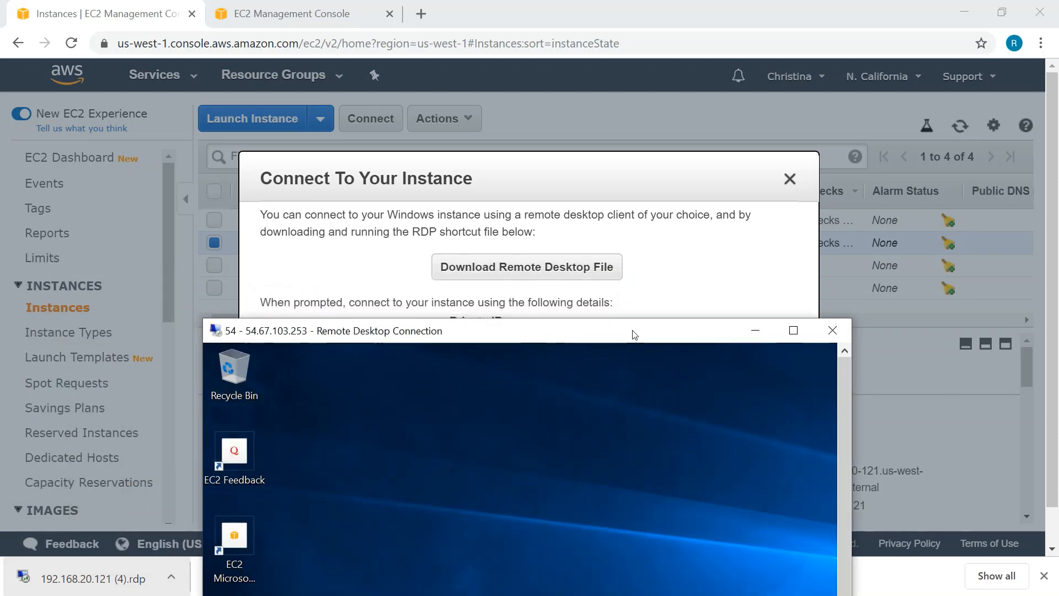
Return to the publicinstance remote session in full screen and open a Command Prompt through a search for cmd
drag(635, 334, 611, 207)
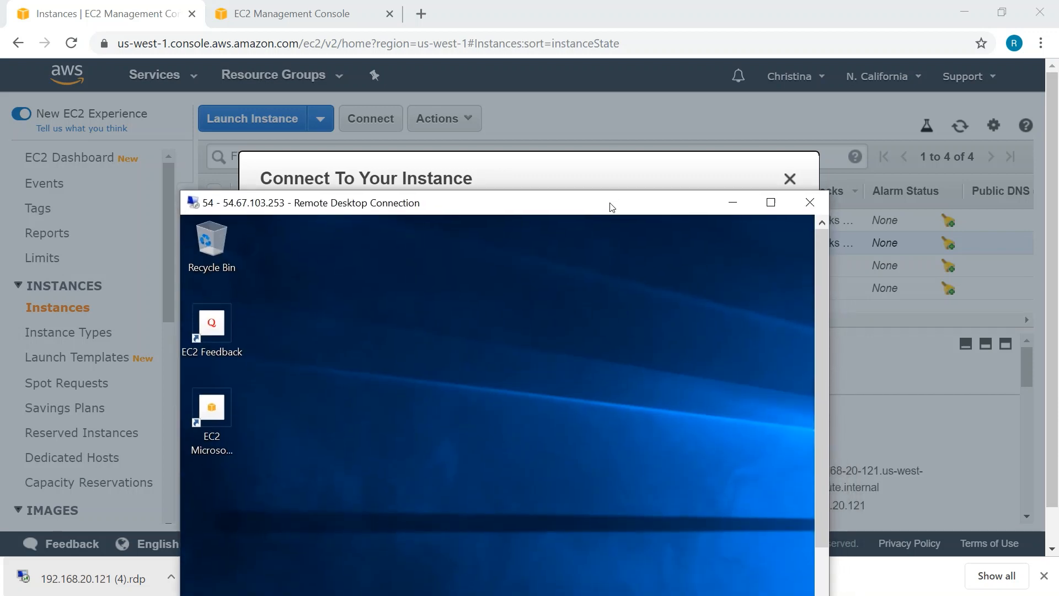
click(771, 208)
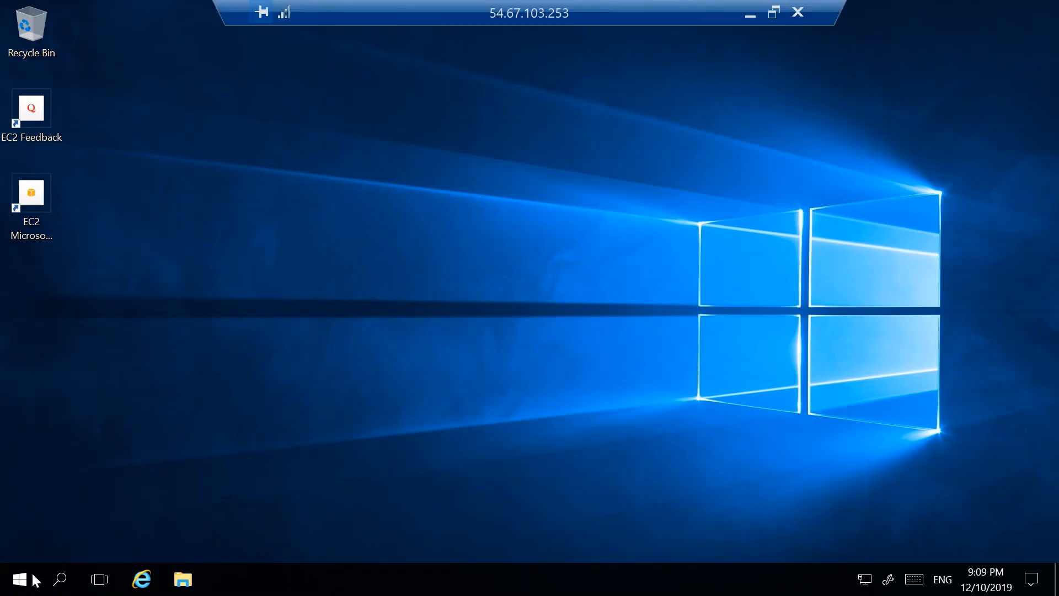
click(65, 580)
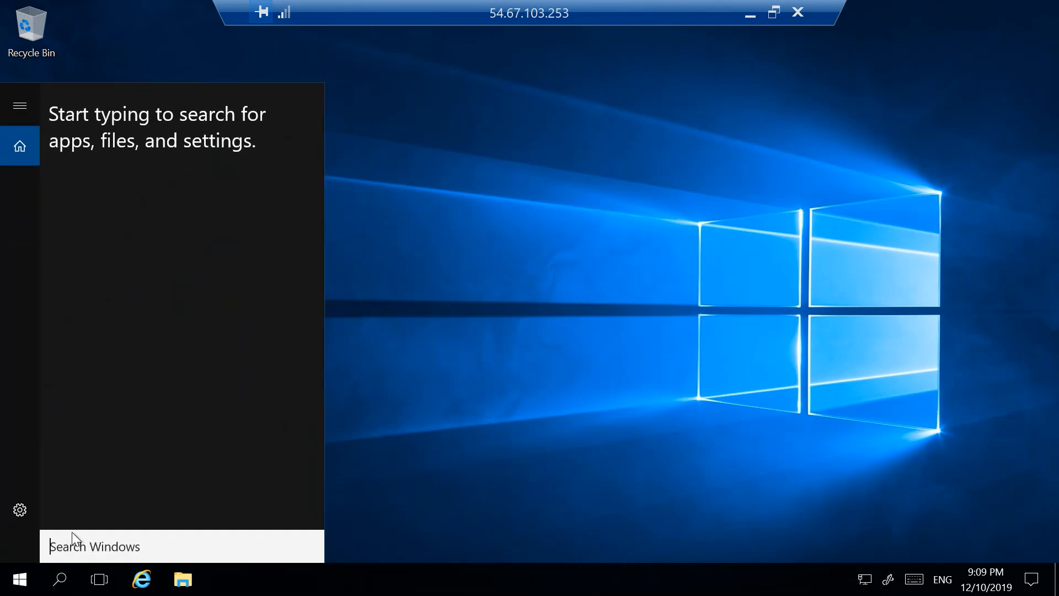
text(cmd)
key(Return)
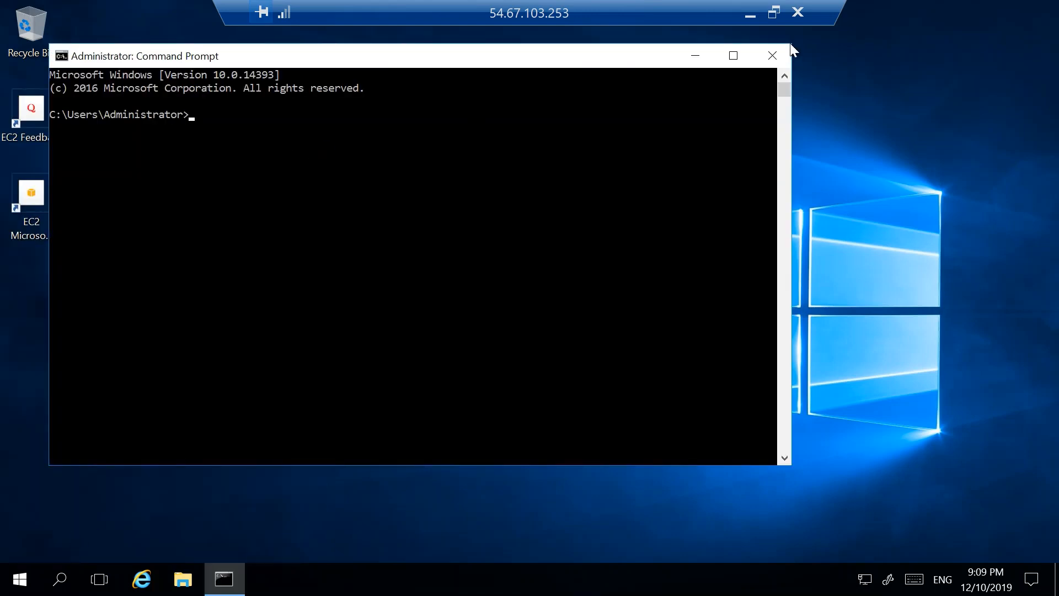
Go back to the EC2 console, close the connection dialog and copy the private IP of privateinstance
click(775, 12)
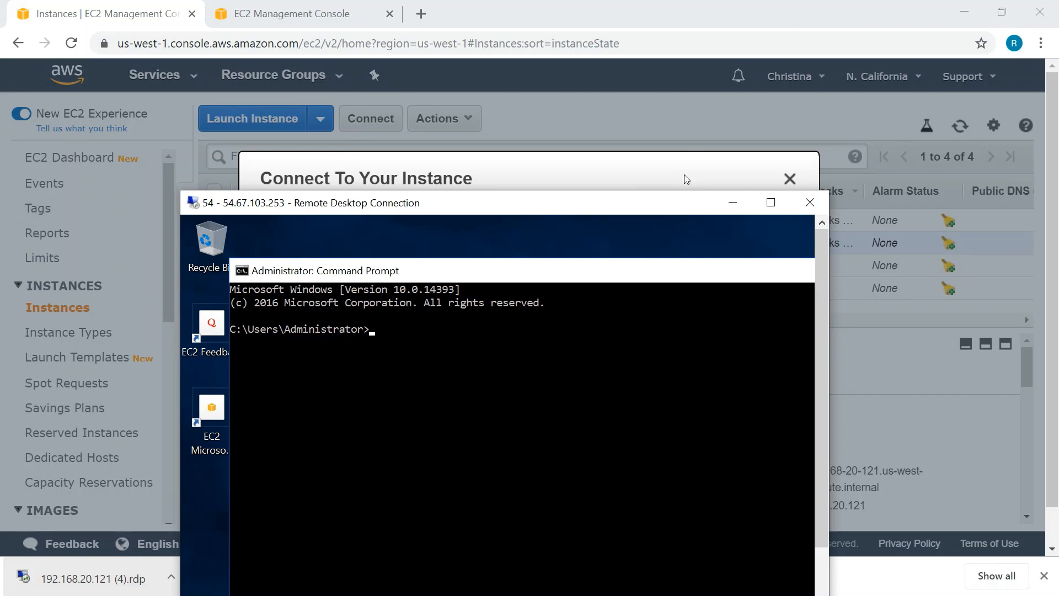
click(791, 179)
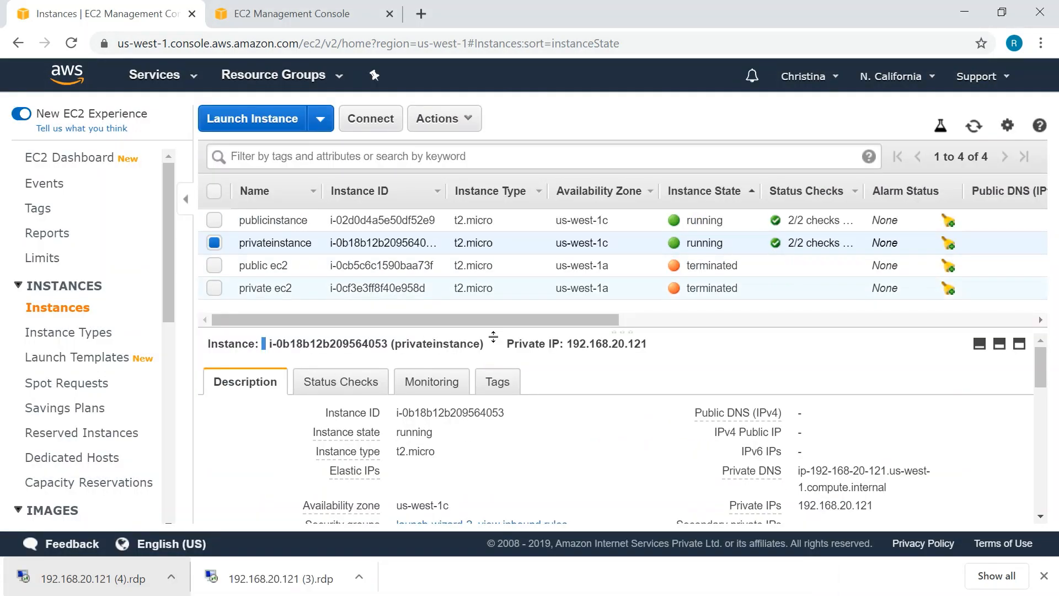
scroll(850, 436, down, 2)
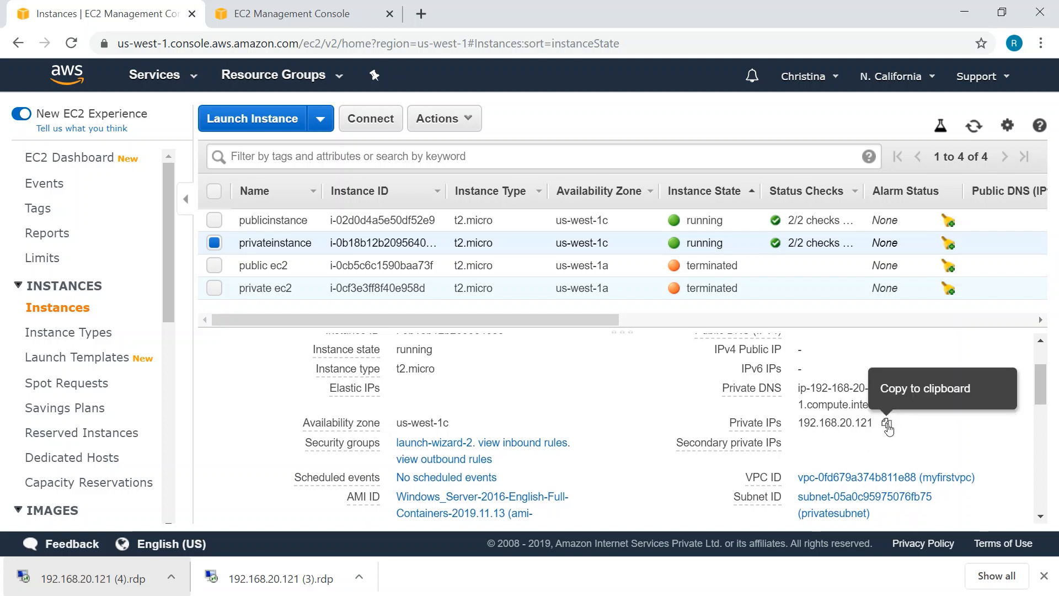
click(887, 425)
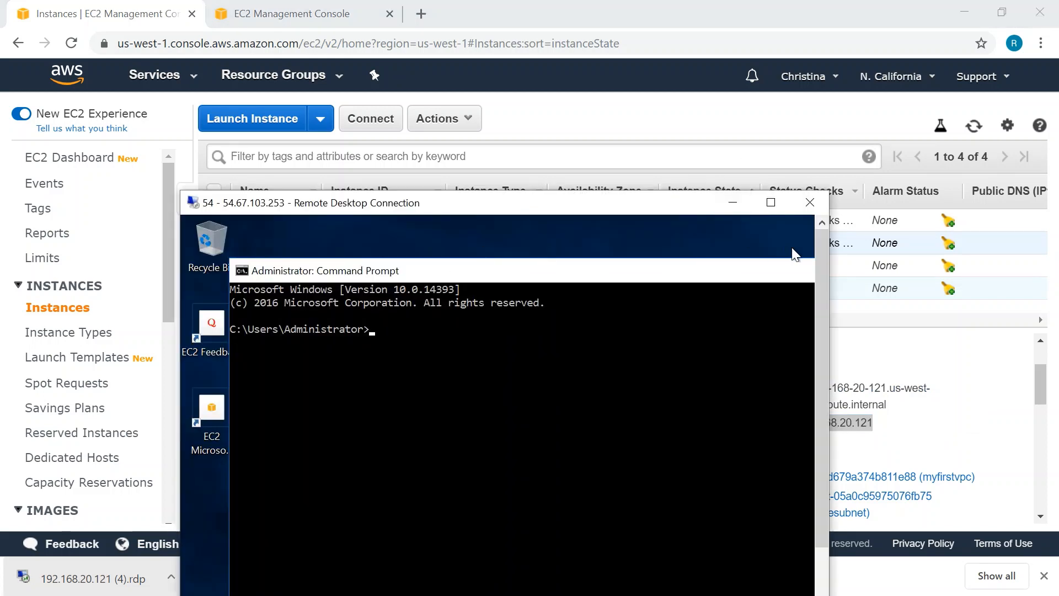
Ping the private IP 192.168.20.121 from the Command Prompt in the publicinstance remote session
click(771, 204)
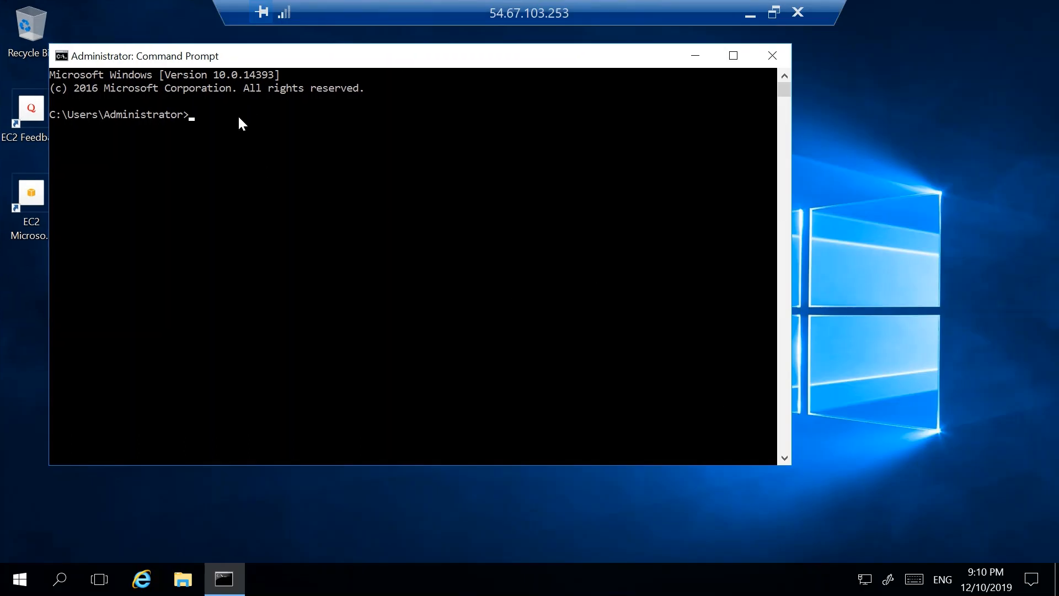
key(ctrl+v)
key(BackSpace)
key(BackSpace)
key(BackSpace)
key(BackSpace)
key(BackSpace)
key(BackSpace)
key(BackSpace)
key(BackSpace)
key(BackSpace)
key(BackSpace)
key(BackSpace)
text(ping)
key(ctrl+v)
key(Return)
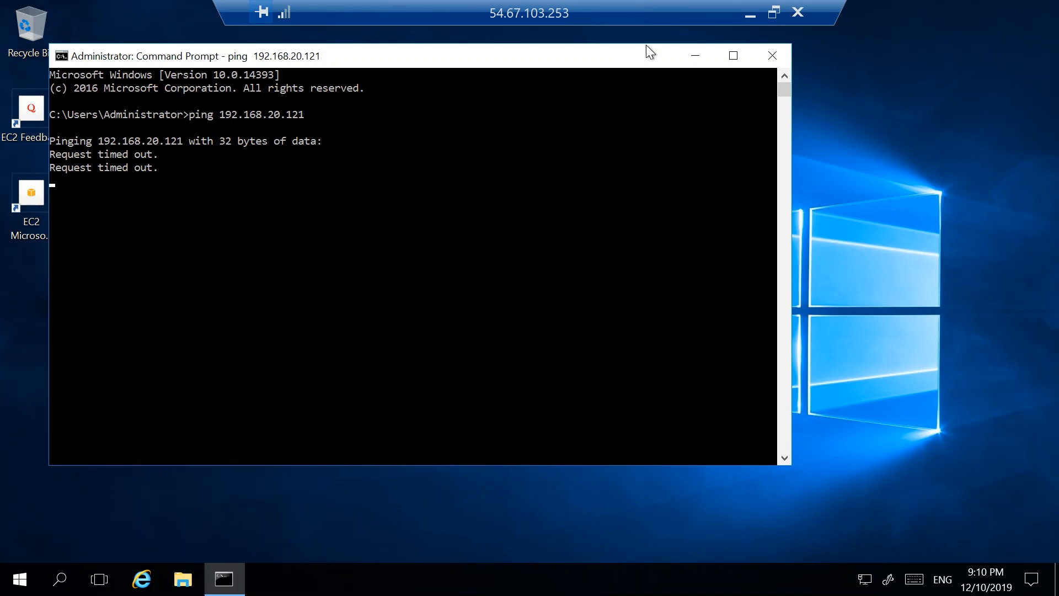
Copy the private IP of privateinstance again from the EC2 console and rerun ping 192.168.20.121 in the remote Command Prompt
click(775, 14)
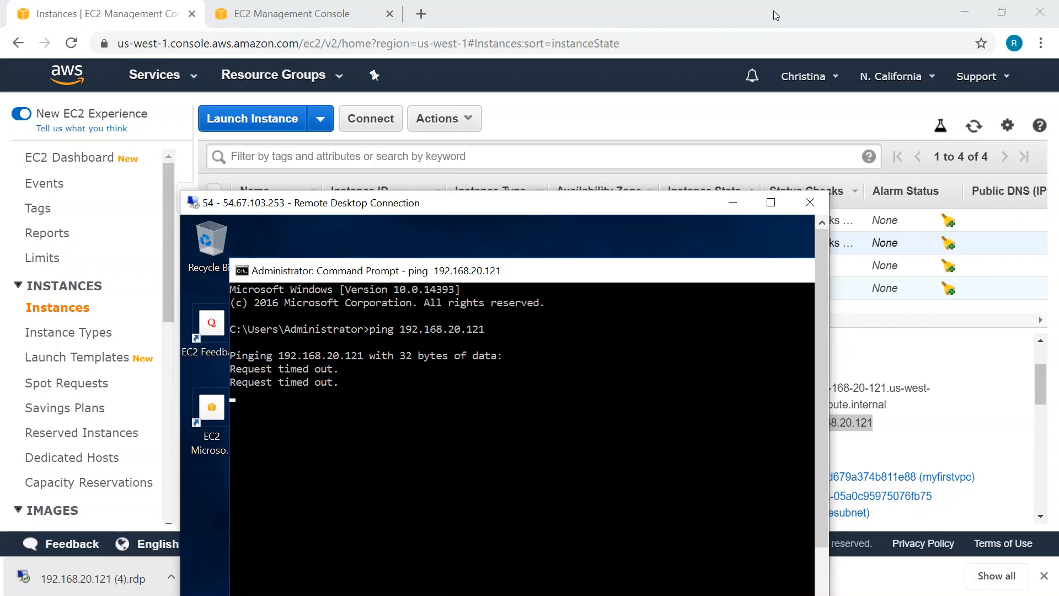
click(928, 385)
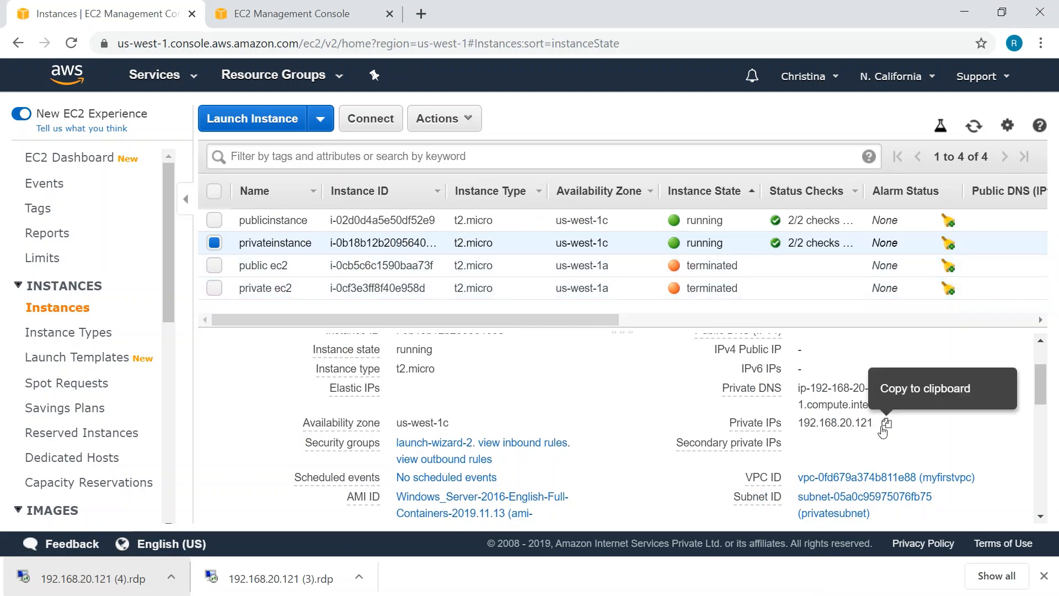
click(885, 424)
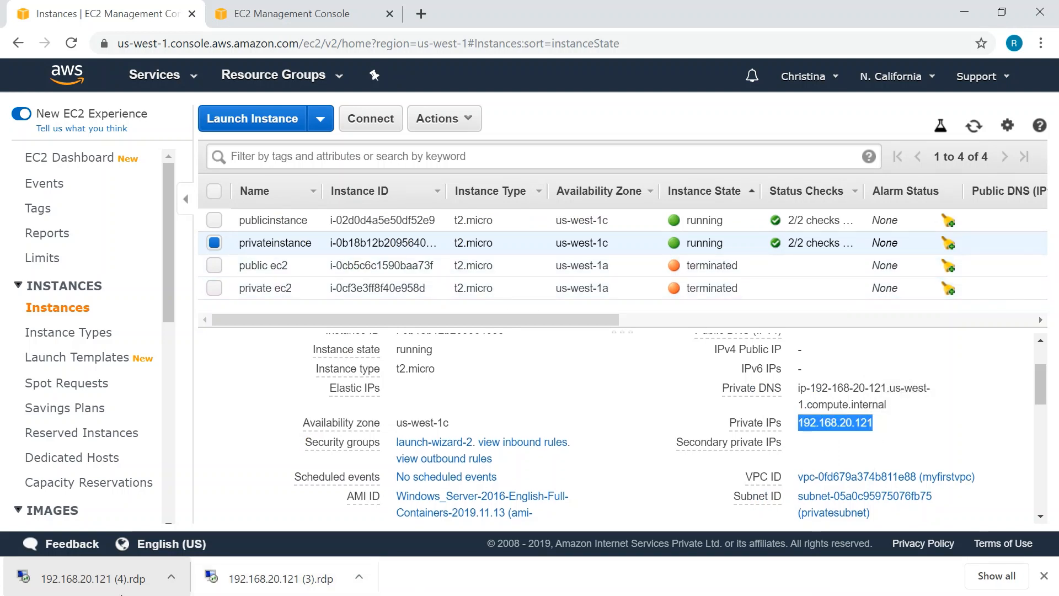
key(alt+Tab)
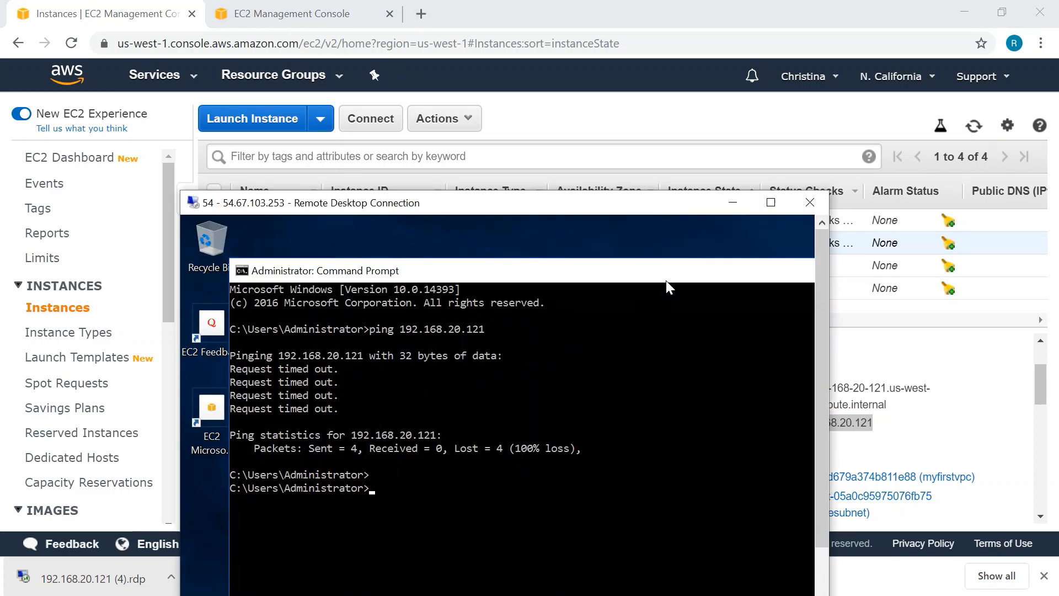
click(771, 202)
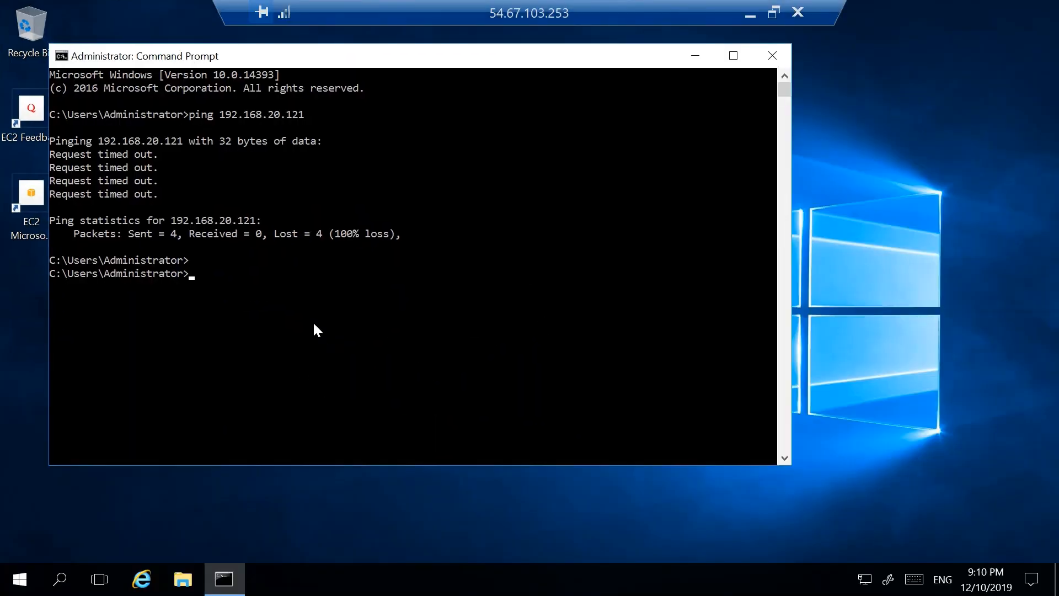
click(313, 323)
text(ping)
key(ctrl+v)
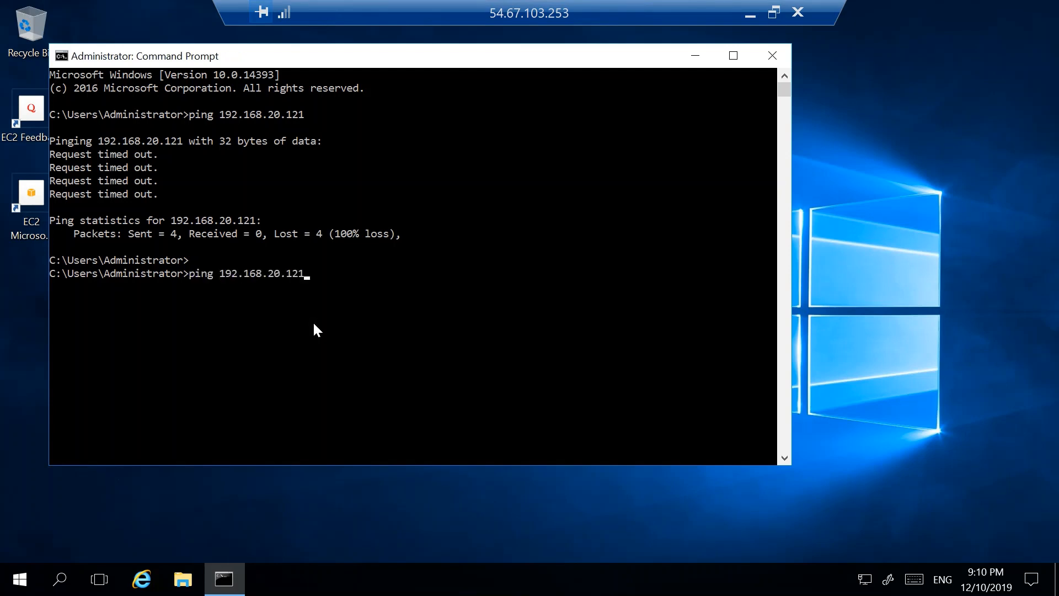
key(Return)
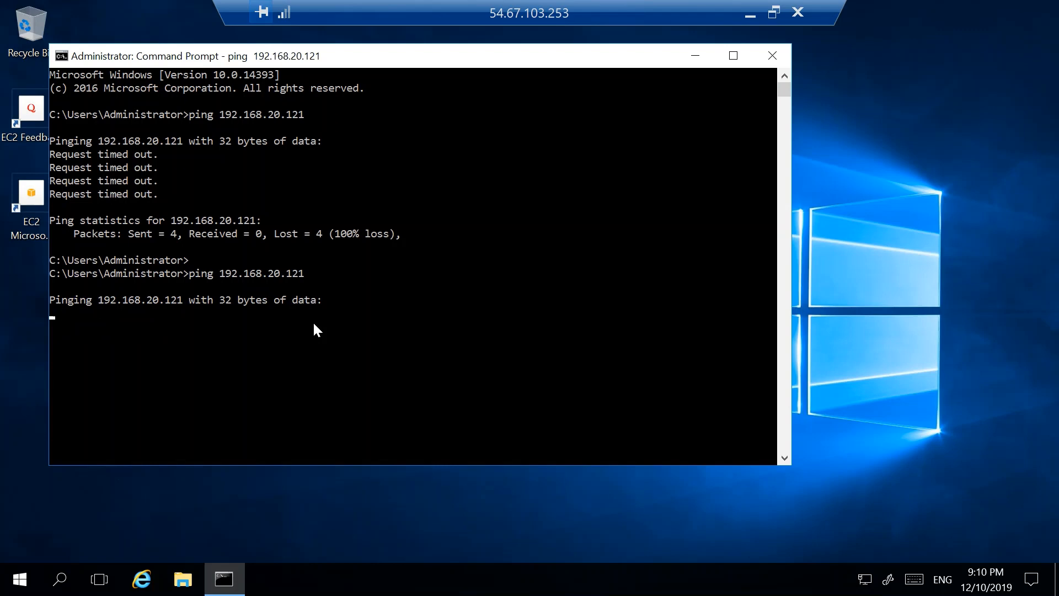